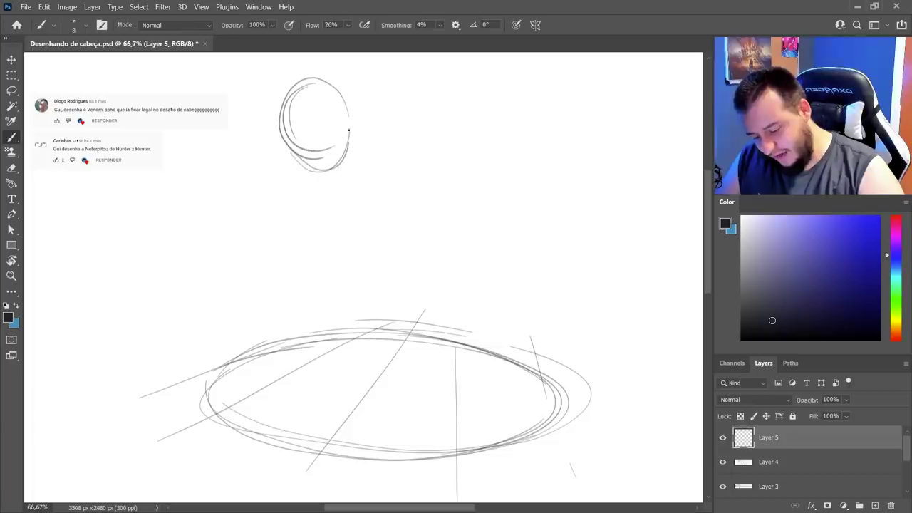
Sketch the large figure's oval head with facial guidelines, plus the loose contours of its hunched shoulders and torso
{"action": "left_click_drag", "start_coordinate": [299, 83], "coordinate": [324, 171]}
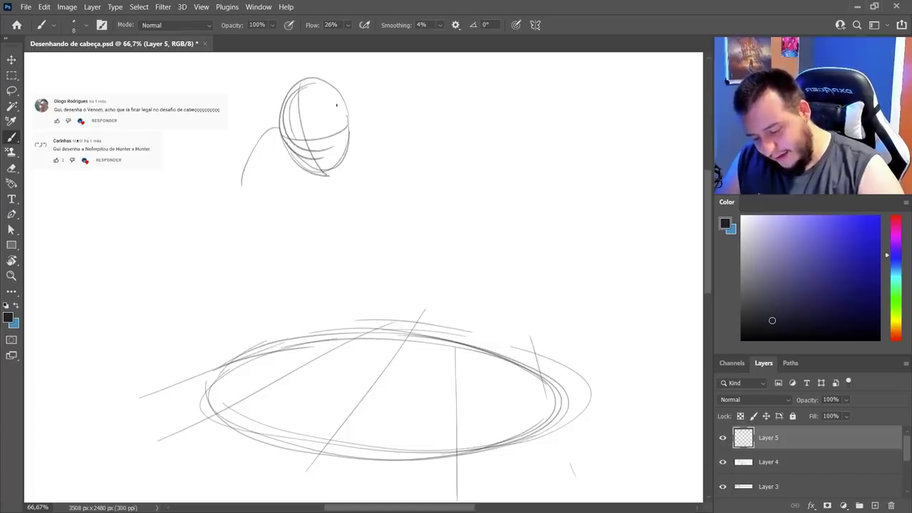
{"action": "mouse_move", "coordinate": [242, 178]}
{"action": "left_mouse_down"}
{"action": "mouse_move", "coordinate": [316, 209]}
{"action": "mouse_move", "coordinate": [354, 206]}
{"action": "left_mouse_up"}
{"action": "left_click_drag", "start_coordinate": [279, 225], "coordinate": [389, 199]}
{"action": "left_click_drag", "start_coordinate": [404, 106], "coordinate": [420, 162]}
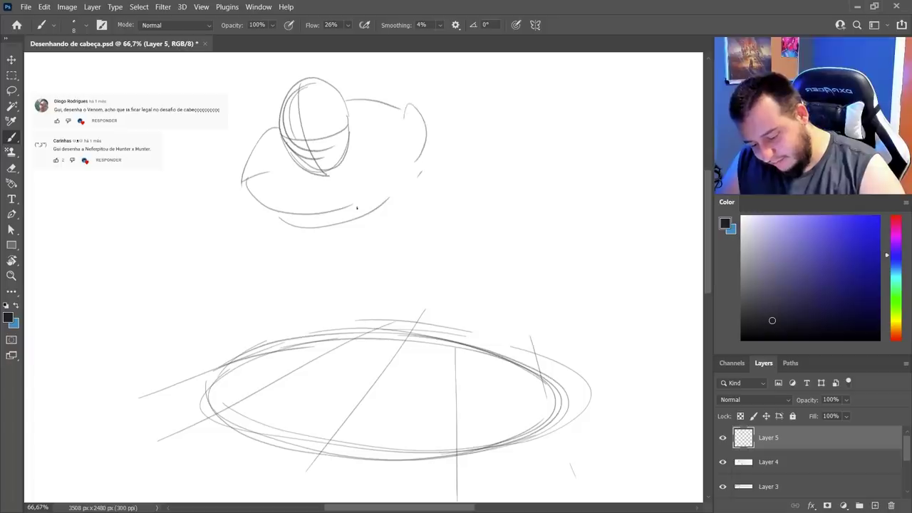
Sketch the large figure's waist and both thighs, with a knee circle and lower leg on the outstretched leg
{"action": "mouse_move", "coordinate": [359, 234]}
{"action": "left_mouse_down"}
{"action": "mouse_move", "coordinate": [253, 285]}
{"action": "mouse_move", "coordinate": [253, 296]}
{"action": "mouse_move", "coordinate": [387, 275]}
{"action": "mouse_move", "coordinate": [308, 308]}
{"action": "left_mouse_up"}
{"action": "left_click_drag", "start_coordinate": [420, 255], "coordinate": [498, 274]}
{"action": "mouse_move", "coordinate": [412, 217]}
{"action": "left_mouse_down"}
{"action": "mouse_move", "coordinate": [463, 210]}
{"action": "mouse_move", "coordinate": [519, 268]}
{"action": "left_mouse_up"}
{"action": "mouse_move", "coordinate": [417, 260]}
{"action": "left_mouse_down"}
{"action": "mouse_move", "coordinate": [507, 298]}
{"action": "mouse_move", "coordinate": [526, 286]}
{"action": "mouse_move", "coordinate": [566, 365]}
{"action": "left_mouse_up"}
{"action": "left_click_drag", "start_coordinate": [540, 307], "coordinate": [583, 381]}
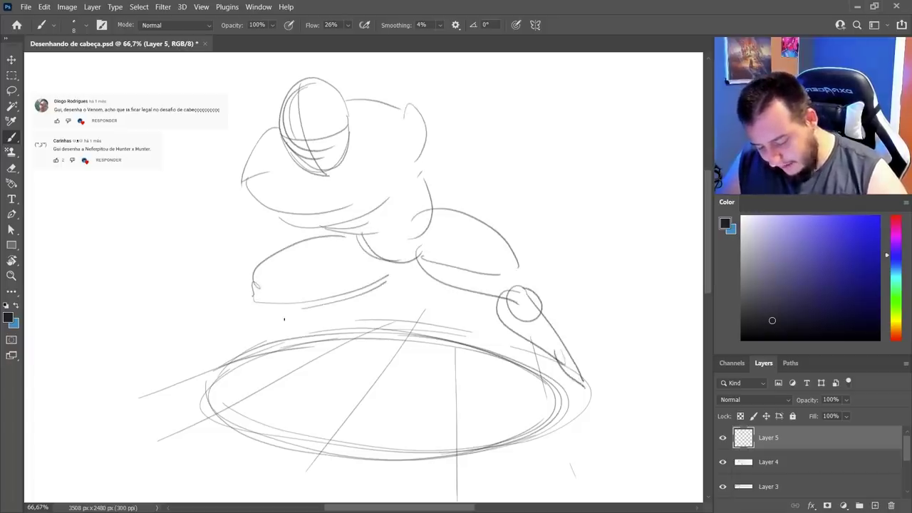
Sketch the bent leg's knee, shin and foot, and add a foot to the outstretched leg
{"action": "mouse_move", "coordinate": [253, 295]}
{"action": "left_mouse_down"}
{"action": "mouse_move", "coordinate": [277, 323]}
{"action": "mouse_move", "coordinate": [290, 303]}
{"action": "left_mouse_up"}
{"action": "left_click_drag", "start_coordinate": [303, 299], "coordinate": [327, 328]}
{"action": "mouse_move", "coordinate": [266, 330]}
{"action": "left_mouse_down"}
{"action": "mouse_move", "coordinate": [306, 297]}
{"action": "mouse_move", "coordinate": [322, 338]}
{"action": "left_mouse_up"}
{"action": "left_click_drag", "start_coordinate": [307, 298], "coordinate": [340, 333]}
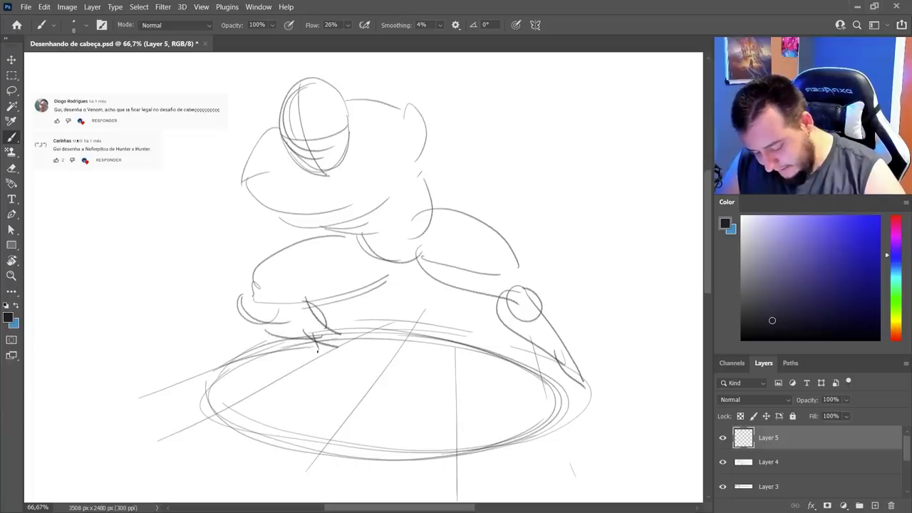
{"action": "left_click_drag", "start_coordinate": [301, 372], "coordinate": [335, 366]}
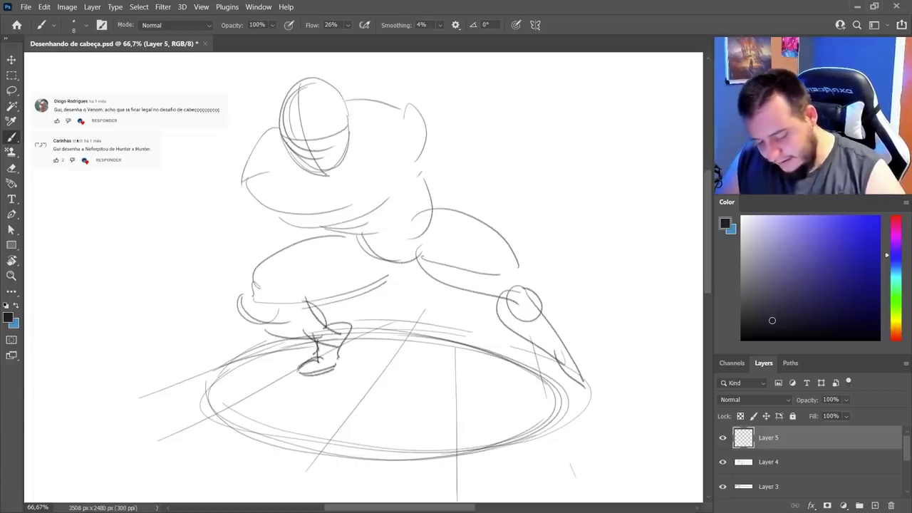
{"action": "left_click_drag", "start_coordinate": [562, 390], "coordinate": [588, 397]}
{"action": "mouse_move", "coordinate": [588, 383]}
{"action": "left_mouse_down"}
{"action": "mouse_move", "coordinate": [614, 404]}
{"action": "mouse_move", "coordinate": [602, 407]}
{"action": "mouse_move", "coordinate": [625, 409]}
{"action": "left_mouse_up"}
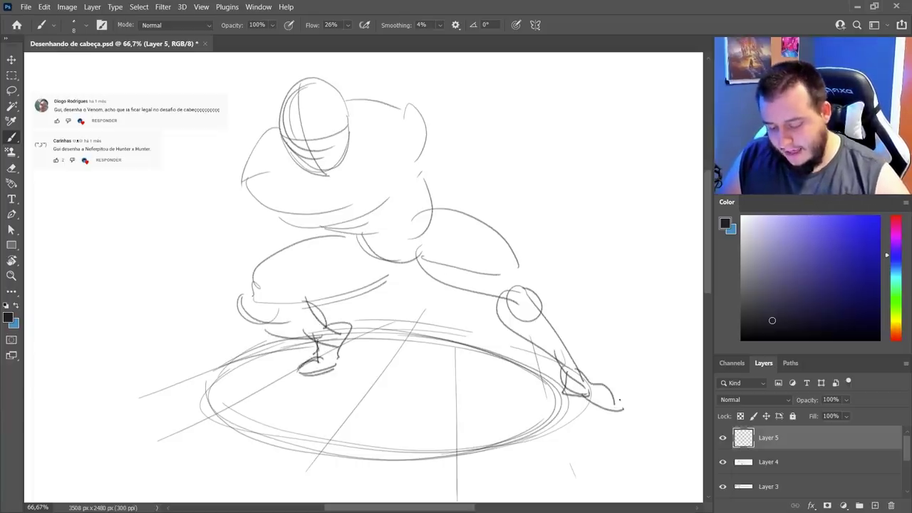
Sketch a smaller figure's round head with curved facial guidelines over the large figure's outstretched thigh
{"action": "mouse_move", "coordinate": [467, 259]}
{"action": "left_mouse_down"}
{"action": "mouse_move", "coordinate": [498, 235]}
{"action": "mouse_move", "coordinate": [444, 265]}
{"action": "left_mouse_up"}
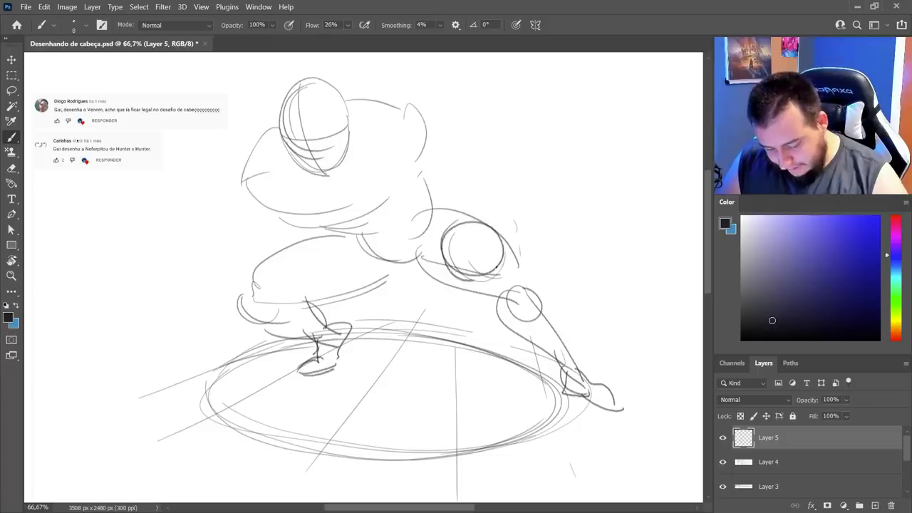
{"action": "mouse_move", "coordinate": [498, 229]}
{"action": "left_mouse_down"}
{"action": "mouse_move", "coordinate": [456, 215]}
{"action": "mouse_move", "coordinate": [492, 275]}
{"action": "left_mouse_up"}
{"action": "left_click_drag", "start_coordinate": [472, 221], "coordinate": [462, 281]}
{"action": "mouse_move", "coordinate": [446, 234]}
{"action": "left_mouse_down"}
{"action": "mouse_move", "coordinate": [493, 258]}
{"action": "mouse_move", "coordinate": [494, 269]}
{"action": "left_mouse_up"}
{"action": "left_click_drag", "start_coordinate": [420, 252], "coordinate": [389, 282]}
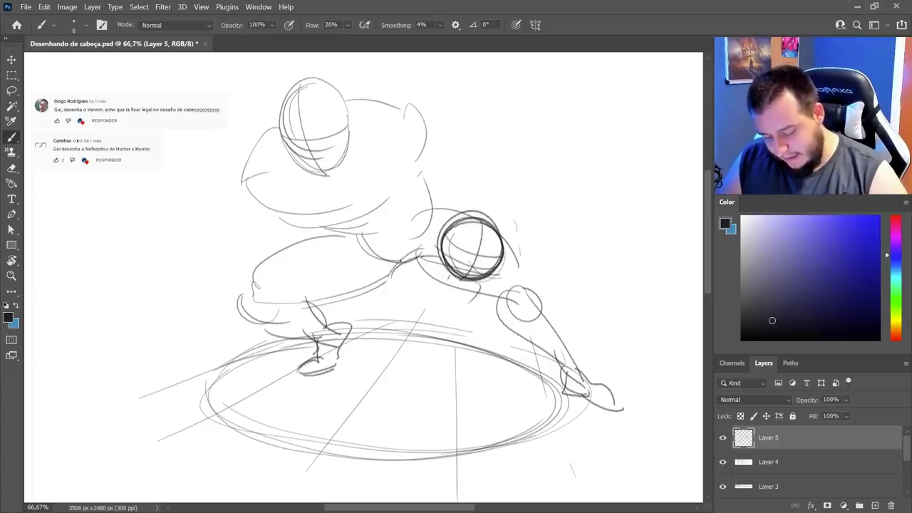
Sketch the smaller figure's shoulder, rounded chest and hips below its round head
{"action": "left_click_drag", "start_coordinate": [397, 251], "coordinate": [409, 277]}
{"action": "mouse_move", "coordinate": [409, 309]}
{"action": "left_mouse_down"}
{"action": "mouse_move", "coordinate": [461, 324]}
{"action": "mouse_move", "coordinate": [417, 313]}
{"action": "mouse_move", "coordinate": [452, 295]}
{"action": "mouse_move", "coordinate": [478, 304]}
{"action": "left_mouse_up"}
{"action": "mouse_move", "coordinate": [395, 287]}
{"action": "left_mouse_down"}
{"action": "mouse_move", "coordinate": [461, 314]}
{"action": "mouse_move", "coordinate": [480, 306]}
{"action": "left_mouse_up"}
{"action": "left_click_drag", "start_coordinate": [414, 260], "coordinate": [472, 310]}
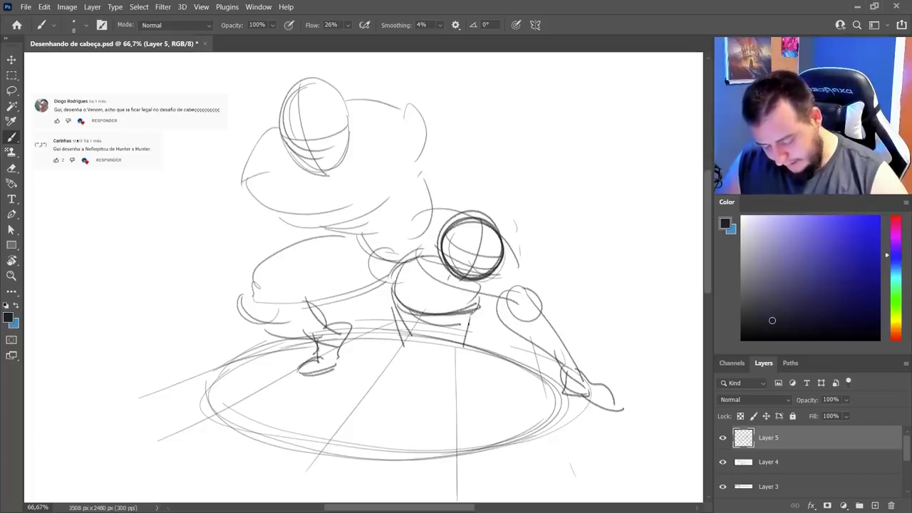
{"action": "left_click_drag", "start_coordinate": [393, 320], "coordinate": [454, 335]}
Undo the first thigh line and sketch the smaller figure's crouching legs and feet on the ground ellipse
{"action": "left_click_drag", "start_coordinate": [398, 332], "coordinate": [305, 295]}
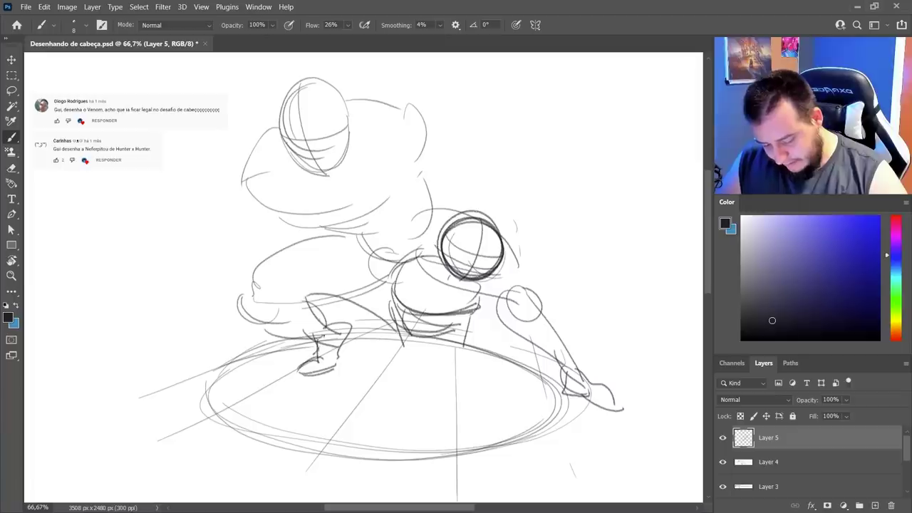
{"action": "key", "text": "ctrl+z"}
{"action": "left_click_drag", "start_coordinate": [453, 339], "coordinate": [441, 387]}
{"action": "left_click_drag", "start_coordinate": [452, 397], "coordinate": [503, 420]}
{"action": "mouse_move", "coordinate": [461, 335]}
{"action": "left_mouse_down"}
{"action": "mouse_move", "coordinate": [510, 421]}
{"action": "mouse_move", "coordinate": [530, 404]}
{"action": "mouse_move", "coordinate": [490, 423]}
{"action": "left_mouse_up"}
{"action": "mouse_move", "coordinate": [484, 338]}
{"action": "left_mouse_down"}
{"action": "mouse_move", "coordinate": [529, 396]}
{"action": "mouse_move", "coordinate": [459, 409]}
{"action": "mouse_move", "coordinate": [502, 425]}
{"action": "left_mouse_up"}
{"action": "left_click_drag", "start_coordinate": [436, 393], "coordinate": [495, 422]}
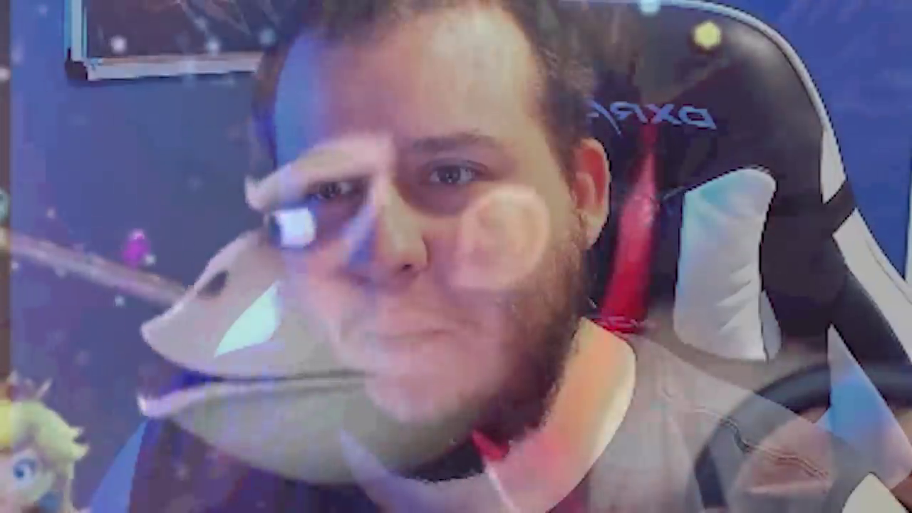
Erase the small crouching figure from in front of the large one
{"action": "key", "text": "e"}
{"action": "right_click", "coordinate": [478, 159]}
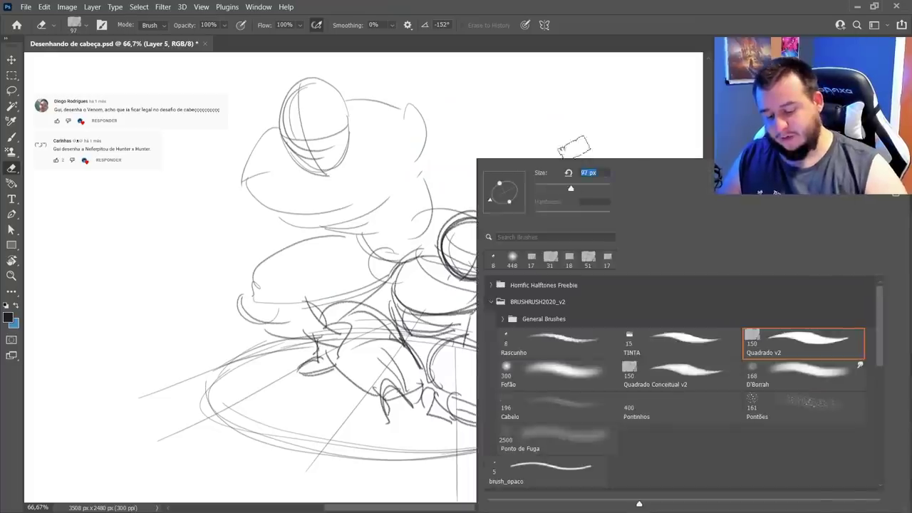
{"action": "mouse_move", "coordinate": [466, 222]}
{"action": "left_mouse_down"}
{"action": "mouse_move", "coordinate": [488, 251]}
{"action": "mouse_move", "coordinate": [491, 235]}
{"action": "mouse_move", "coordinate": [431, 300]}
{"action": "mouse_move", "coordinate": [429, 263]}
{"action": "mouse_move", "coordinate": [365, 331]}
{"action": "mouse_move", "coordinate": [396, 419]}
{"action": "mouse_move", "coordinate": [419, 409]}
{"action": "left_mouse_up"}
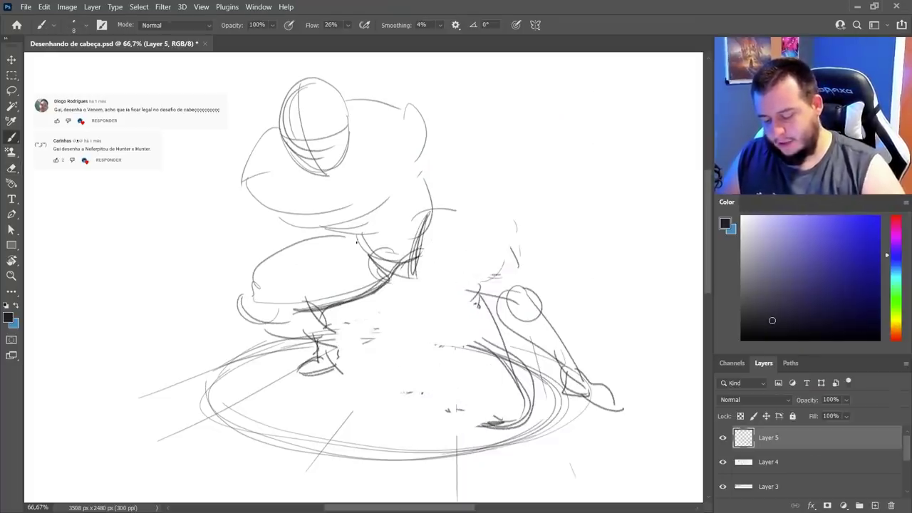
Redraw the large figure's thighs with firmer lines and rework the knee and shin of its outstretched leg
{"action": "left_click_drag", "start_coordinate": [361, 241], "coordinate": [252, 280]}
{"action": "left_click_drag", "start_coordinate": [261, 262], "coordinate": [252, 288]}
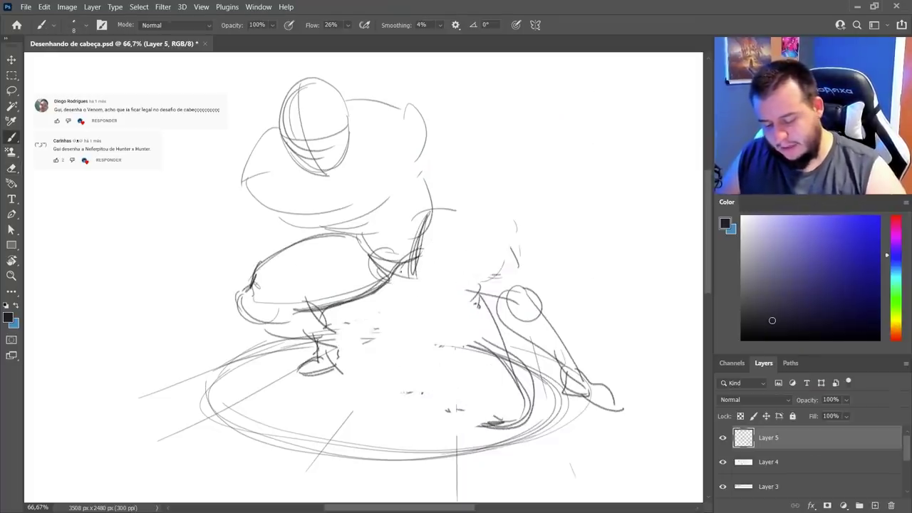
{"action": "left_click_drag", "start_coordinate": [413, 214], "coordinate": [514, 255]}
{"action": "left_click_drag", "start_coordinate": [400, 279], "coordinate": [474, 288]}
{"action": "mouse_move", "coordinate": [499, 258]}
{"action": "left_mouse_down"}
{"action": "mouse_move", "coordinate": [491, 292]}
{"action": "mouse_move", "coordinate": [559, 360]}
{"action": "left_mouse_up"}
{"action": "left_click_drag", "start_coordinate": [526, 282], "coordinate": [577, 366]}
{"action": "left_click_drag", "start_coordinate": [436, 292], "coordinate": [491, 290]}
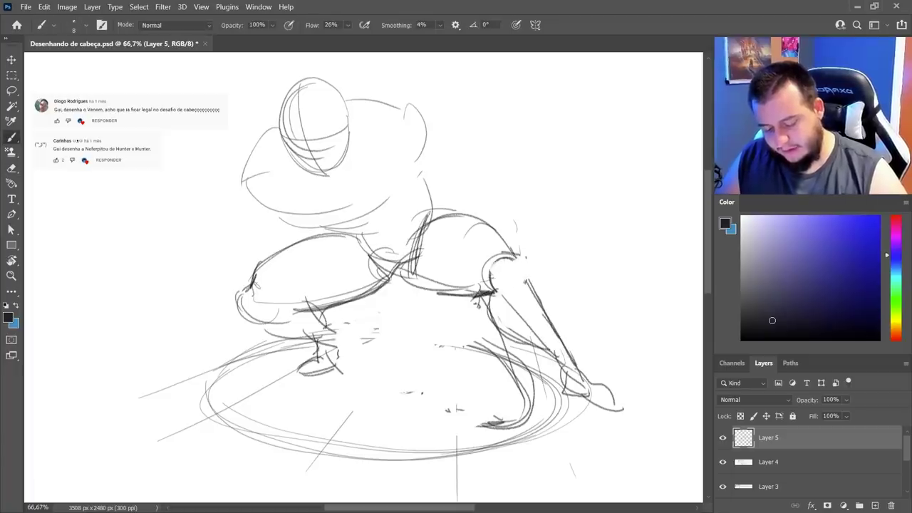
Clean up the outstretched leg's old construction lines and redraw the outer knee and ankle
{"action": "key", "text": "e"}
{"action": "mouse_move", "coordinate": [516, 255]}
{"action": "left_mouse_down"}
{"action": "mouse_move", "coordinate": [522, 289]}
{"action": "mouse_move", "coordinate": [535, 296]}
{"action": "left_mouse_up"}
{"action": "key", "text": "b"}
{"action": "key", "text": "e"}
{"action": "key", "text": "b"}
{"action": "mouse_move", "coordinate": [554, 355]}
{"action": "left_mouse_down"}
{"action": "mouse_move", "coordinate": [579, 386]}
{"action": "mouse_move", "coordinate": [555, 370]}
{"action": "mouse_move", "coordinate": [607, 399]}
{"action": "left_mouse_up"}
{"action": "key", "text": "e"}
{"action": "key", "text": "b"}
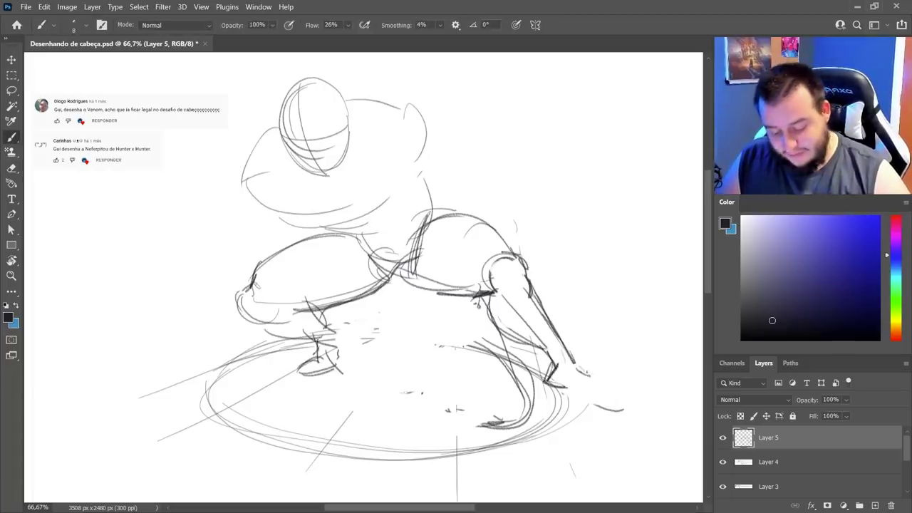
Redraw the outstretched leg's foot as a pointed shape resting flat at the edge of the ground ellipse
{"action": "left_click_drag", "start_coordinate": [575, 365], "coordinate": [604, 379]}
{"action": "mouse_move", "coordinate": [584, 377]}
{"action": "left_mouse_down"}
{"action": "mouse_move", "coordinate": [569, 390]}
{"action": "mouse_move", "coordinate": [619, 389]}
{"action": "left_mouse_up"}
{"action": "mouse_move", "coordinate": [596, 375]}
{"action": "left_mouse_down"}
{"action": "mouse_move", "coordinate": [619, 389]}
{"action": "mouse_move", "coordinate": [610, 411]}
{"action": "left_mouse_up"}
Erase the leftover leg lines and stray marks inside the ground ellipse
{"action": "key", "text": "e"}
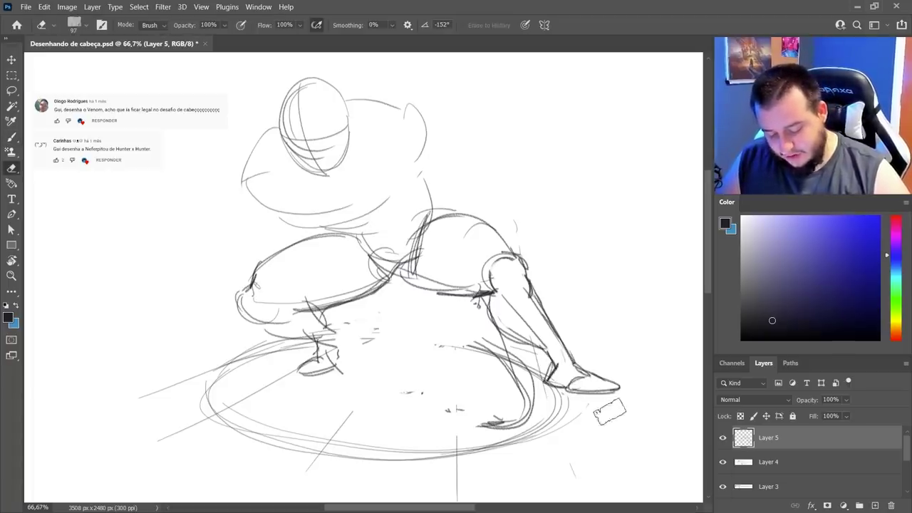
{"action": "mouse_move", "coordinate": [523, 389]}
{"action": "left_mouse_down"}
{"action": "mouse_move", "coordinate": [526, 400]}
{"action": "mouse_move", "coordinate": [490, 425]}
{"action": "left_mouse_up"}
{"action": "left_click_drag", "start_coordinate": [525, 411], "coordinate": [504, 370]}
{"action": "left_click_drag", "start_coordinate": [407, 397], "coordinate": [421, 392]}
Restore the ground ellipse's far edge and redraw its perspective lines, undoing the misplaced strokes
{"action": "key", "text": "b"}
{"action": "left_click_drag", "start_coordinate": [363, 343], "coordinate": [525, 367]}
{"action": "mouse_move", "coordinate": [348, 344]}
{"action": "left_mouse_down"}
{"action": "mouse_move", "coordinate": [435, 341]}
{"action": "mouse_move", "coordinate": [542, 358]}
{"action": "left_mouse_up"}
{"action": "left_click_drag", "start_coordinate": [411, 350], "coordinate": [406, 356]}
{"action": "left_click_drag", "start_coordinate": [469, 358], "coordinate": [468, 485]}
{"action": "key", "text": "ctrl+z"}
{"action": "key", "text": "ctrl+z"}
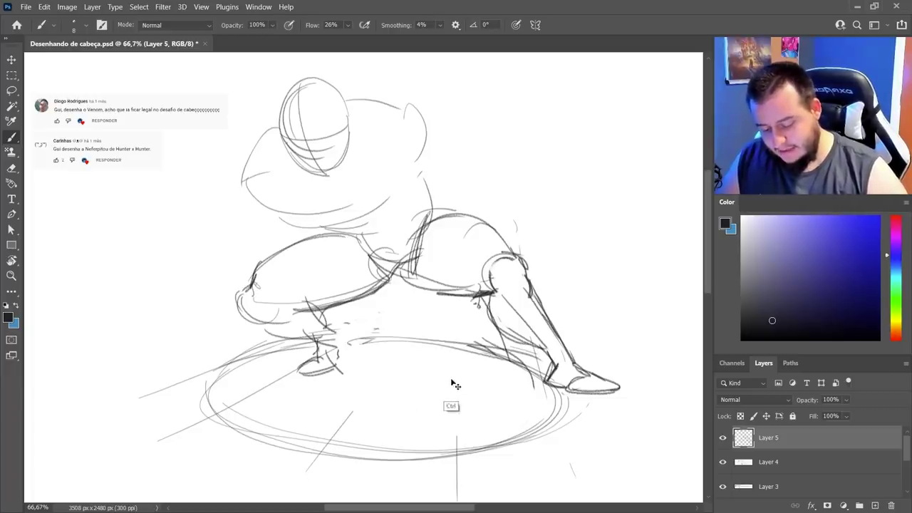
{"action": "left_click_drag", "start_coordinate": [454, 349], "coordinate": [456, 463]}
{"action": "left_click_drag", "start_coordinate": [511, 368], "coordinate": [550, 442]}
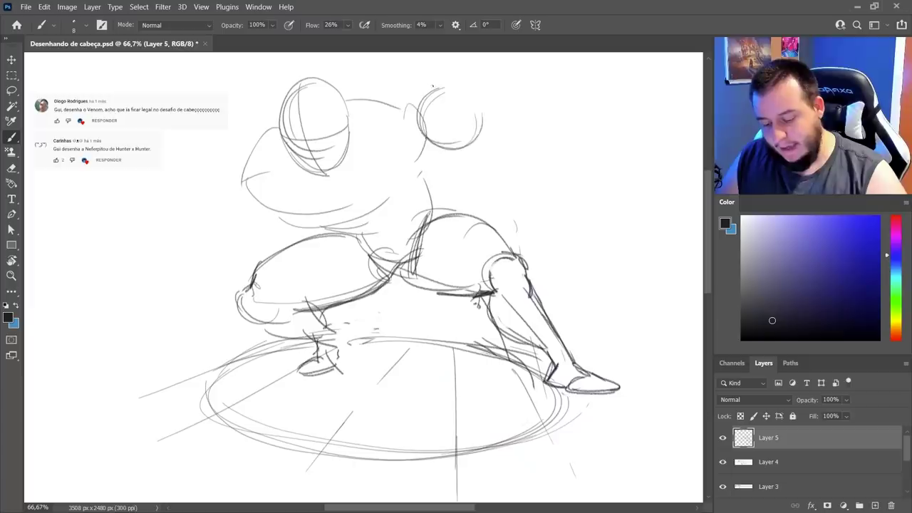
Undo the rough head circle beside the large figure's shoulder
{"action": "mouse_move", "coordinate": [432, 86]}
{"action": "left_mouse_down"}
{"action": "mouse_move", "coordinate": [483, 128]}
{"action": "mouse_move", "coordinate": [418, 129]}
{"action": "left_mouse_up"}
{"action": "key", "text": "ctrl+z"}
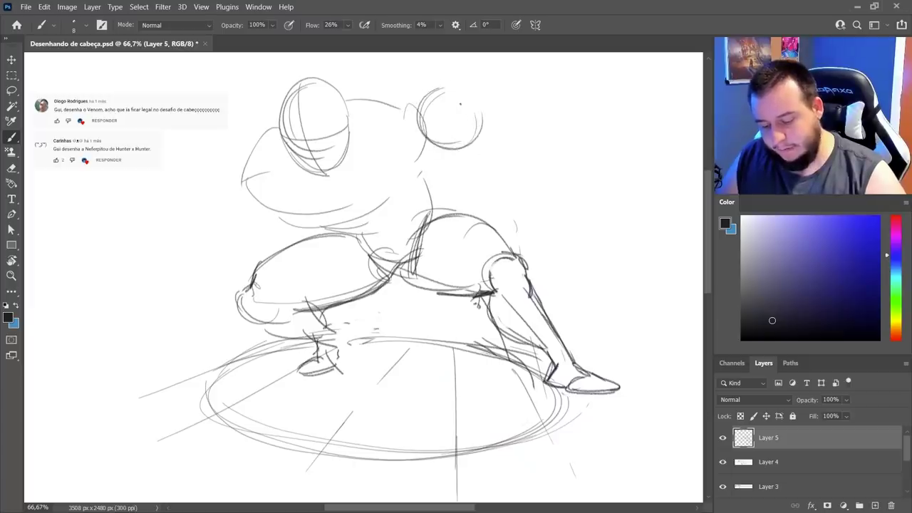
{"action": "key", "text": "ctrl+z"}
{"action": "key", "text": "ctrl+z"}
{"action": "key", "text": "ctrl+z"}
Sketch the second figure's oval head with vertical and horizontal facial guidelines beside the large figure's shoulder
{"action": "mouse_move", "coordinate": [446, 89]}
{"action": "left_mouse_down"}
{"action": "mouse_move", "coordinate": [476, 101]}
{"action": "mouse_move", "coordinate": [427, 91]}
{"action": "mouse_move", "coordinate": [456, 134]}
{"action": "left_mouse_up"}
{"action": "left_click_drag", "start_coordinate": [446, 82], "coordinate": [444, 152]}
{"action": "left_click_drag", "start_coordinate": [422, 114], "coordinate": [481, 115]}
Erase the rough lines around the second figure's head and redraw the side of its face
{"action": "key", "text": "e"}
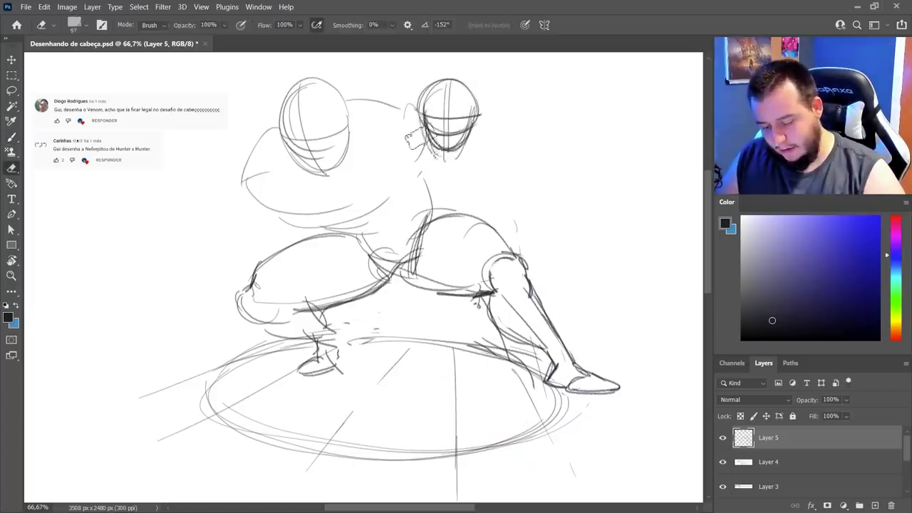
{"action": "left_click_drag", "start_coordinate": [409, 134], "coordinate": [407, 150]}
{"action": "key", "text": "b"}
{"action": "key", "text": "e"}
{"action": "left_click_drag", "start_coordinate": [484, 123], "coordinate": [460, 147]}
{"action": "key", "text": "b"}
{"action": "left_click_drag", "start_coordinate": [474, 99], "coordinate": [460, 145]}
{"action": "left_click_drag", "start_coordinate": [475, 90], "coordinate": [468, 138]}
Sketch the second figure's shoulder line and clean up the excess lines around its face and neck
{"action": "key", "text": "e"}
{"action": "key", "text": "b"}
{"action": "left_click_drag", "start_coordinate": [390, 173], "coordinate": [428, 153]}
{"action": "left_click_drag", "start_coordinate": [407, 168], "coordinate": [491, 161]}
{"action": "key", "text": "e"}
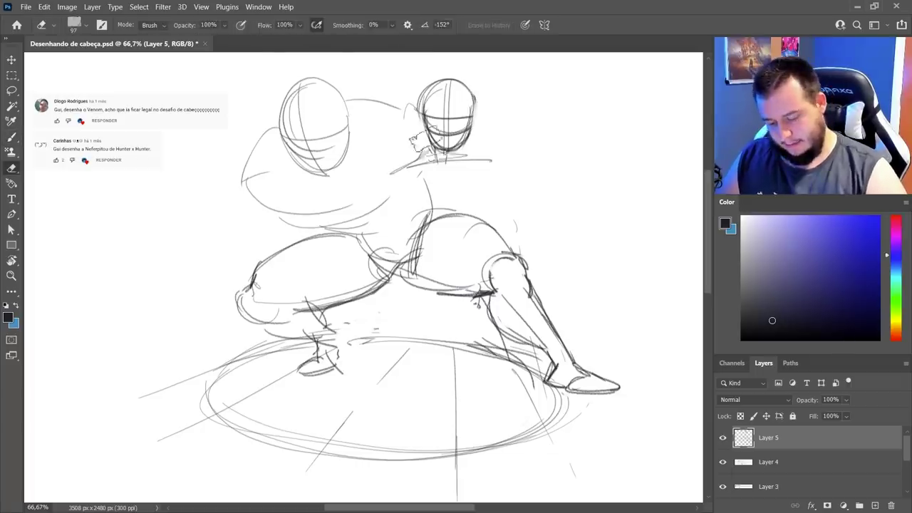
{"action": "left_click_drag", "start_coordinate": [428, 148], "coordinate": [466, 148]}
{"action": "mouse_move", "coordinate": [433, 106]}
{"action": "left_mouse_down"}
{"action": "mouse_move", "coordinate": [459, 87]}
{"action": "mouse_move", "coordinate": [436, 143]}
{"action": "mouse_move", "coordinate": [470, 108]}
{"action": "left_mouse_up"}
{"action": "key", "text": "b"}
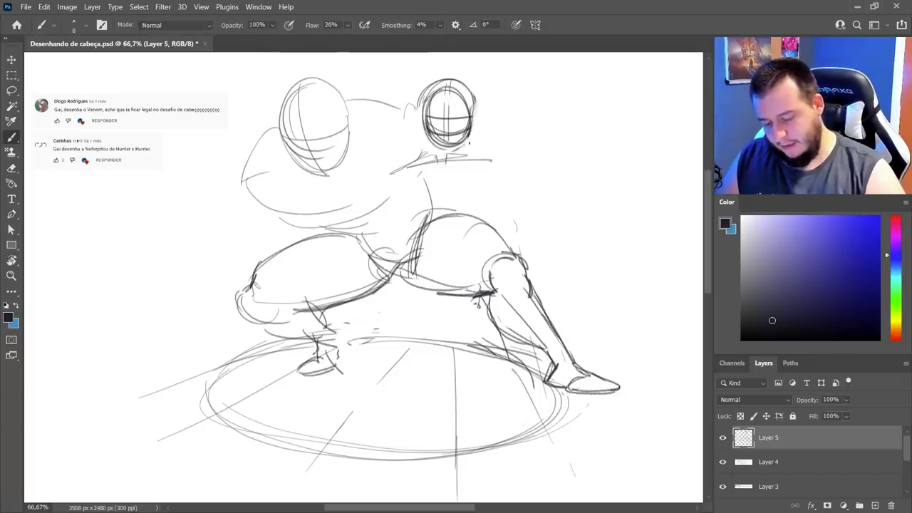
Block in the second figure's tapered torso, hips and long standing legs below its shoulder line
{"action": "left_click_drag", "start_coordinate": [407, 171], "coordinate": [428, 236]}
{"action": "left_click_drag", "start_coordinate": [482, 161], "coordinate": [472, 235]}
{"action": "mouse_move", "coordinate": [436, 243]}
{"action": "left_mouse_down"}
{"action": "mouse_move", "coordinate": [471, 232]}
{"action": "mouse_move", "coordinate": [381, 419]}
{"action": "left_mouse_up"}
{"action": "mouse_move", "coordinate": [442, 281]}
{"action": "left_mouse_down"}
{"action": "mouse_move", "coordinate": [460, 359]}
{"action": "mouse_move", "coordinate": [390, 406]}
{"action": "left_mouse_up"}
{"action": "left_click_drag", "start_coordinate": [488, 294], "coordinate": [479, 381]}
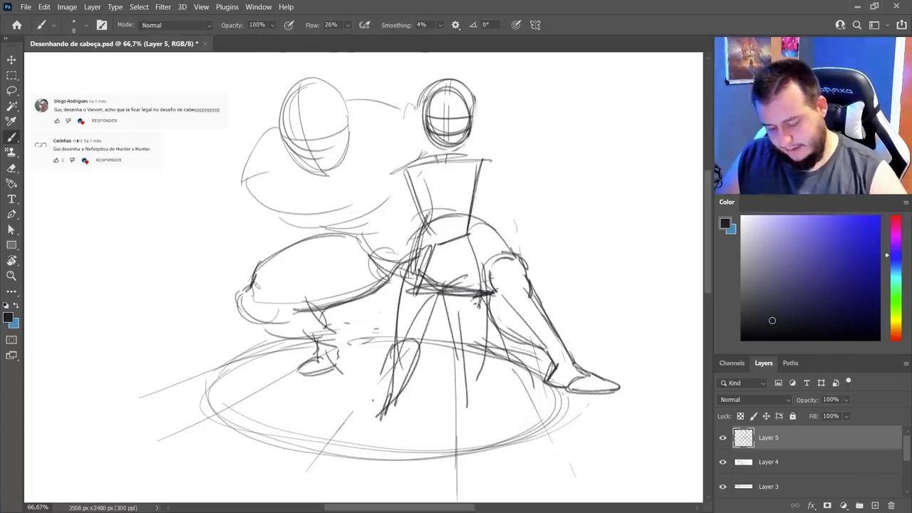
Finish the standing figure's lower legs and lighten the overlapping lines at its hips
{"action": "left_click_drag", "start_coordinate": [396, 345], "coordinate": [370, 418]}
{"action": "left_click_drag", "start_coordinate": [407, 365], "coordinate": [390, 407]}
{"action": "left_click_drag", "start_coordinate": [472, 340], "coordinate": [455, 431]}
{"action": "key", "text": "e"}
{"action": "left_click_drag", "start_coordinate": [473, 286], "coordinate": [466, 296]}
Scale the whole sketch layer down slightly with Free Transform
{"action": "key", "text": "ctrl"}
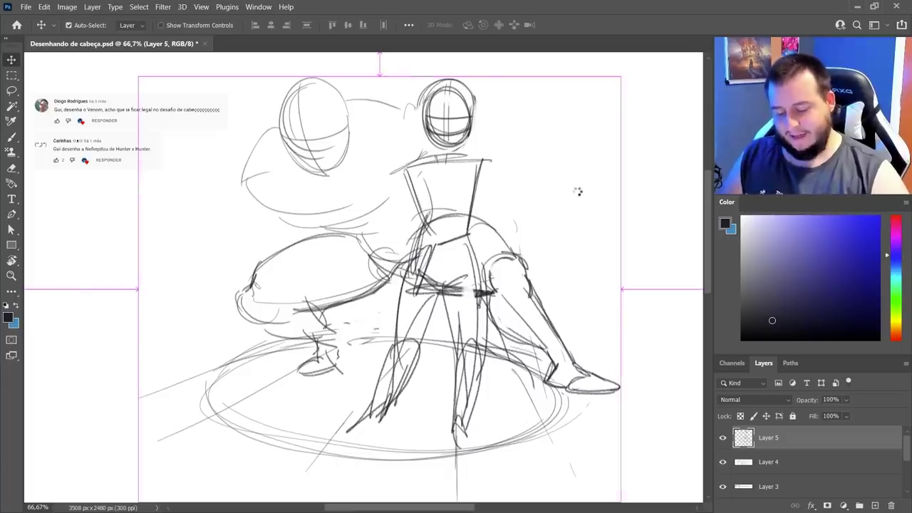
{"action": "key", "text": "ctrl+t"}
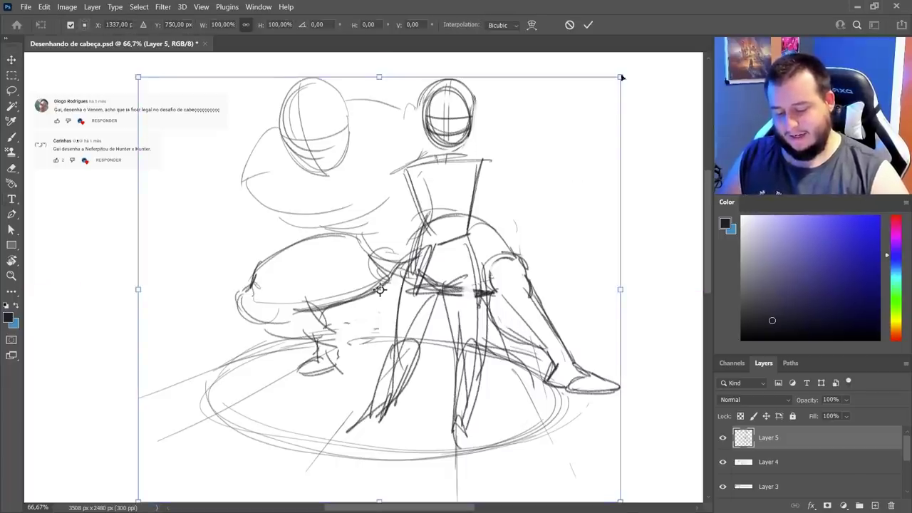
{"action": "left_click_drag", "start_coordinate": [621, 77], "coordinate": [580, 113]}
{"action": "left_click_drag", "start_coordinate": [568, 144], "coordinate": [590, 122]}
{"action": "left_click", "coordinate": [588, 25]}
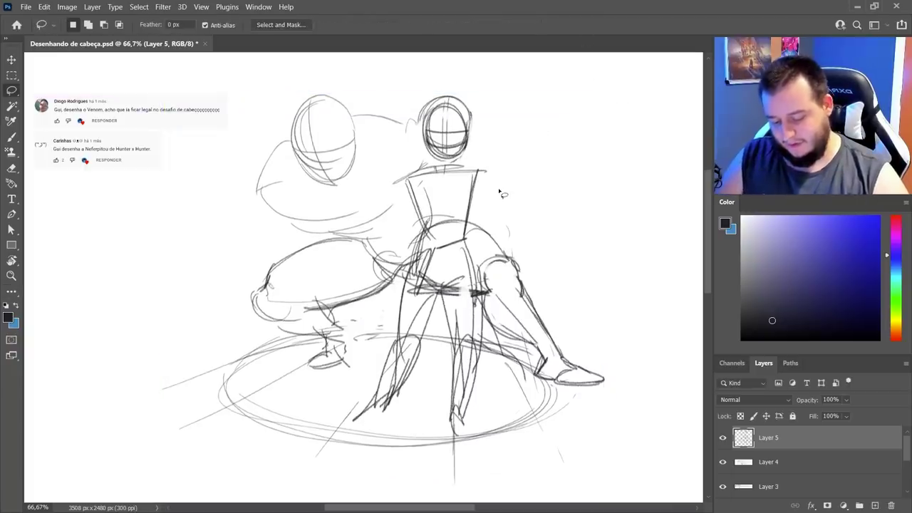
Select the standing figure with the Lasso, scale it to about 90.8% and move it up, then deselect
{"action": "mouse_move", "coordinate": [497, 185]}
{"action": "left_mouse_down"}
{"action": "mouse_move", "coordinate": [464, 73]}
{"action": "mouse_move", "coordinate": [489, 188]}
{"action": "left_mouse_up"}
{"action": "key", "text": "ctrl+t"}
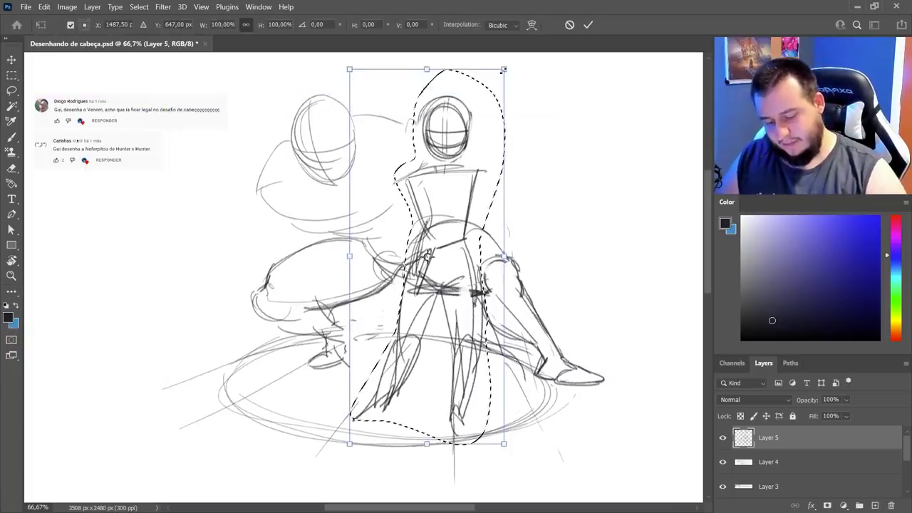
{"action": "left_click_drag", "start_coordinate": [465, 117], "coordinate": [470, 87]}
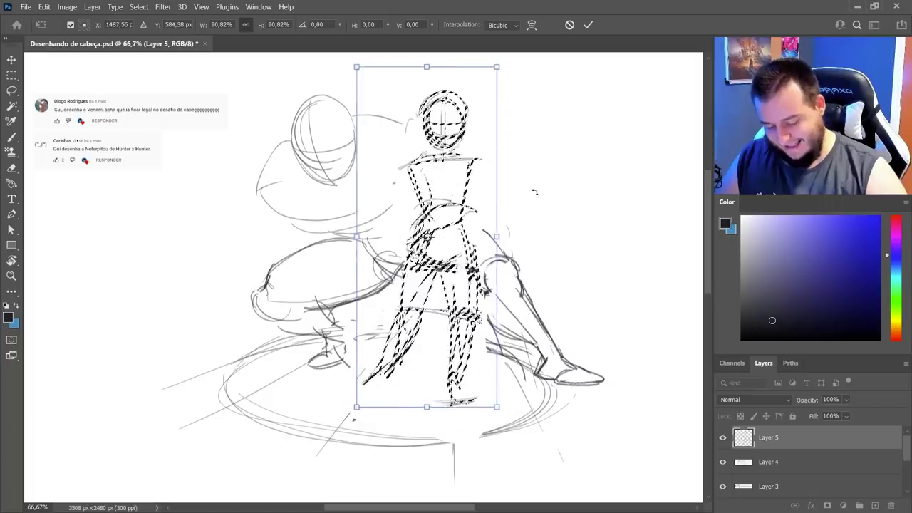
{"action": "left_click_drag", "start_coordinate": [534, 192], "coordinate": [539, 183]}
{"action": "left_click", "coordinate": [587, 25]}
{"action": "key", "text": "ctrl+d"}
Erase the rough lines below the standing figure's hips and redraw its angled-out leg with firmer contours
{"action": "key", "text": "e"}
{"action": "mouse_move", "coordinate": [463, 289]}
{"action": "left_mouse_down"}
{"action": "mouse_move", "coordinate": [460, 374]}
{"action": "mouse_move", "coordinate": [463, 285]}
{"action": "left_mouse_up"}
{"action": "key", "text": "b"}
{"action": "left_click_drag", "start_coordinate": [440, 267], "coordinate": [389, 390]}
{"action": "left_click_drag", "start_coordinate": [405, 271], "coordinate": [378, 384]}
{"action": "left_click_drag", "start_coordinate": [393, 333], "coordinate": [370, 398]}
Erase the standing figure's straight leg and redraw its thigh, knee band and lower leg
{"action": "key", "text": "e"}
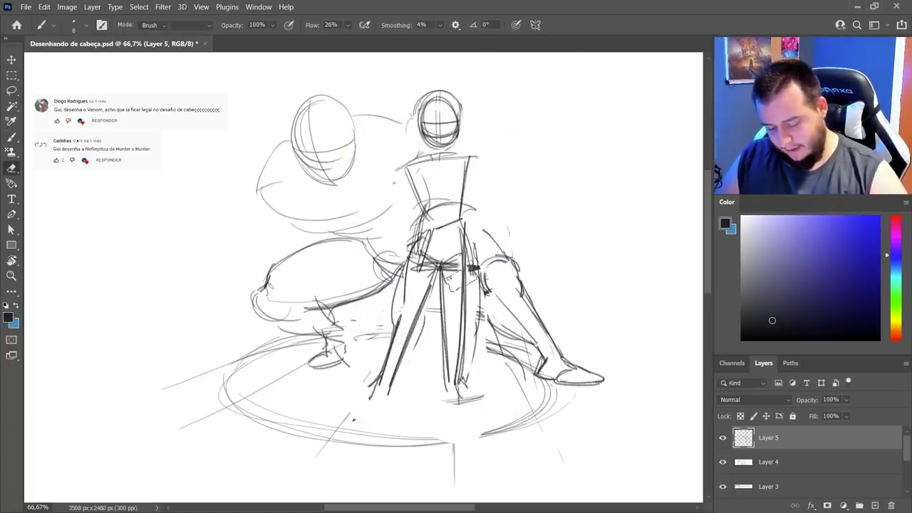
{"action": "left_click_drag", "start_coordinate": [464, 281], "coordinate": [460, 363]}
{"action": "key", "text": "b"}
{"action": "left_click_drag", "start_coordinate": [468, 314], "coordinate": [463, 329]}
{"action": "mouse_move", "coordinate": [447, 259]}
{"action": "left_mouse_down"}
{"action": "mouse_move", "coordinate": [453, 326]}
{"action": "mouse_move", "coordinate": [445, 327]}
{"action": "left_mouse_up"}
{"action": "left_click_drag", "start_coordinate": [445, 326], "coordinate": [466, 325]}
{"action": "left_click_drag", "start_coordinate": [464, 328], "coordinate": [438, 398]}
{"action": "key", "text": "e"}
{"action": "key", "text": "b"}
{"action": "left_click_drag", "start_coordinate": [458, 327], "coordinate": [451, 406]}
{"action": "left_click_drag", "start_coordinate": [451, 349], "coordinate": [440, 405]}
Clean up the ankles and sketch pointed feet on both of the standing figure's legs
{"action": "key", "text": "e"}
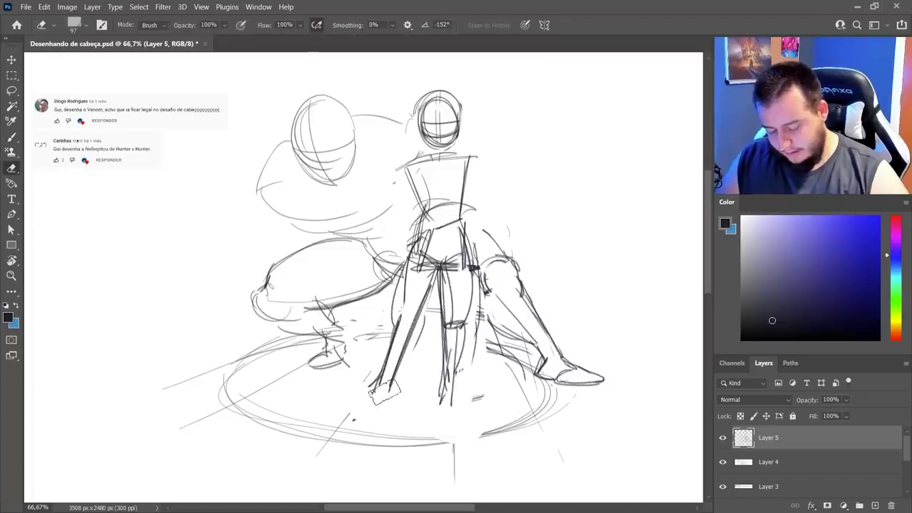
{"action": "left_click_drag", "start_coordinate": [387, 396], "coordinate": [374, 405]}
{"action": "key", "text": "b"}
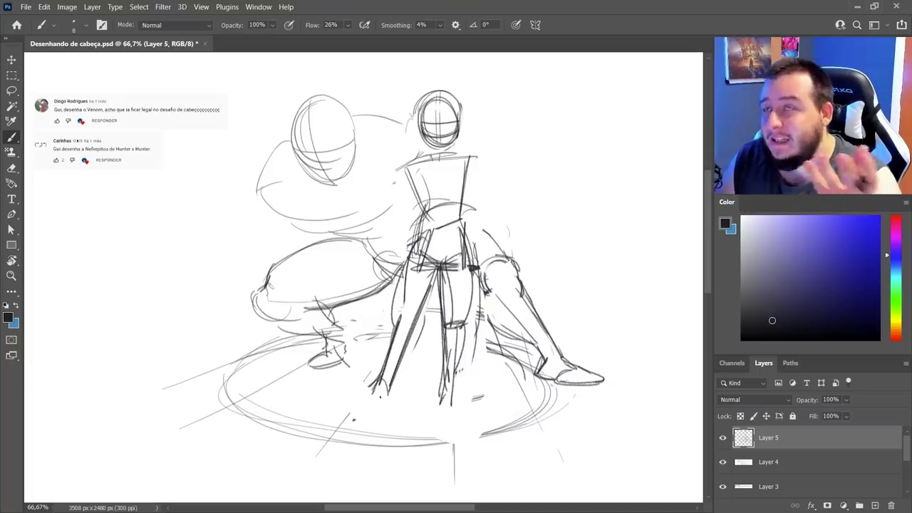
{"action": "left_click_drag", "start_coordinate": [384, 389], "coordinate": [346, 413]}
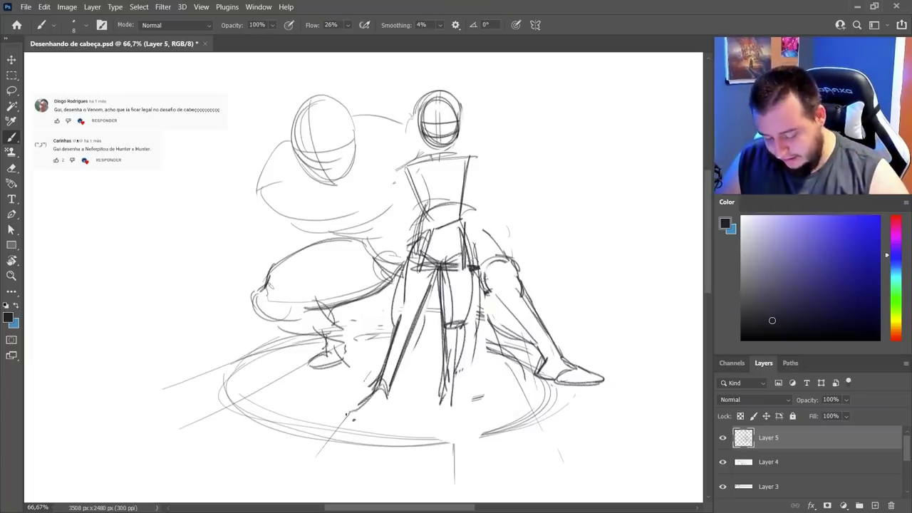
{"action": "left_click_drag", "start_coordinate": [446, 389], "coordinate": [472, 417]}
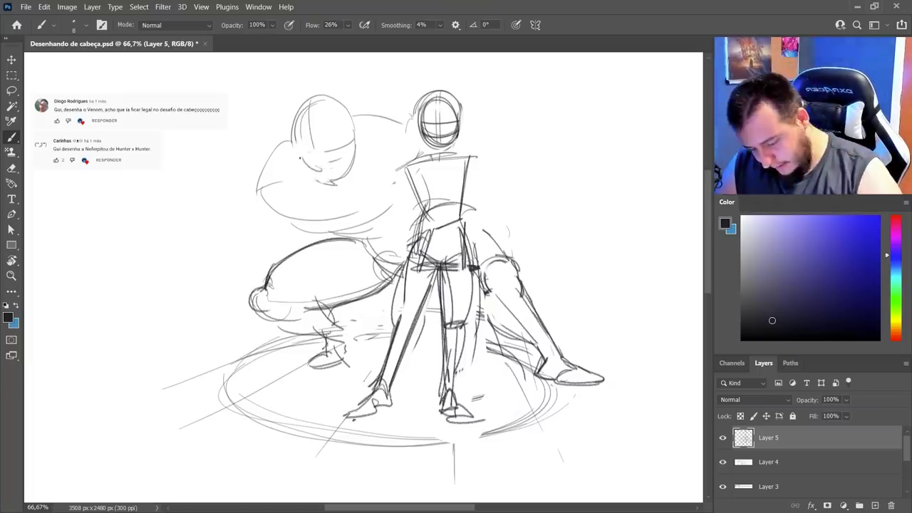
Erase the large figure's old chin lines and redraw its jaw and neck
{"action": "key", "text": "e"}
{"action": "key", "text": "b"}
{"action": "mouse_move", "coordinate": [343, 158]}
{"action": "left_mouse_down"}
{"action": "mouse_move", "coordinate": [317, 175]}
{"action": "mouse_move", "coordinate": [338, 164]}
{"action": "left_mouse_up"}
{"action": "key", "text": "e"}
{"action": "key", "text": "b"}
{"action": "mouse_move", "coordinate": [354, 134]}
{"action": "left_mouse_down"}
{"action": "mouse_move", "coordinate": [315, 167]}
{"action": "mouse_move", "coordinate": [321, 187]}
{"action": "mouse_move", "coordinate": [338, 194]}
{"action": "left_mouse_up"}
{"action": "mouse_move", "coordinate": [349, 107]}
{"action": "left_mouse_down"}
{"action": "mouse_move", "coordinate": [357, 164]}
{"action": "mouse_move", "coordinate": [343, 196]}
{"action": "left_mouse_up"}
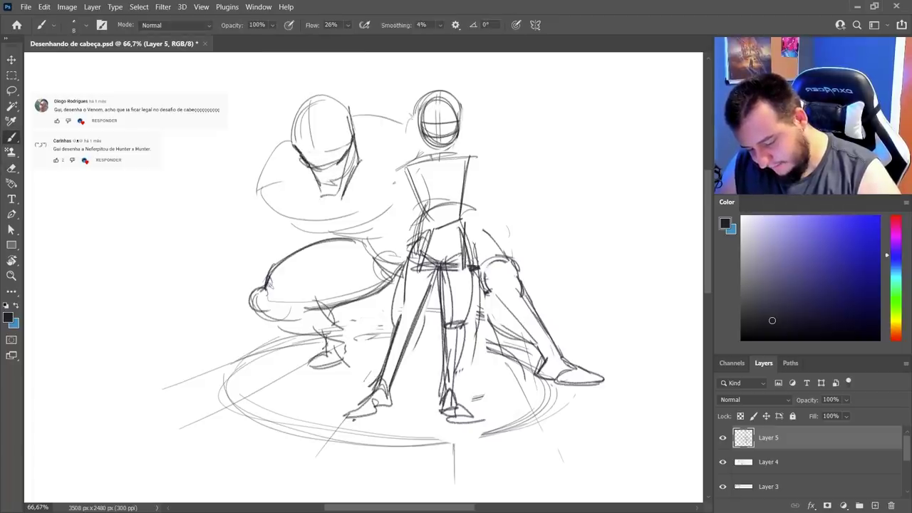
Draw the large figure's fanged mouth, chin, nose slits and curved eye shapes on its head
{"action": "mouse_move", "coordinate": [294, 146]}
{"action": "left_mouse_down"}
{"action": "mouse_move", "coordinate": [318, 184]}
{"action": "mouse_move", "coordinate": [345, 167]}
{"action": "left_mouse_up"}
{"action": "left_click_drag", "start_coordinate": [320, 202], "coordinate": [340, 200]}
{"action": "left_click_drag", "start_coordinate": [325, 196], "coordinate": [346, 168]}
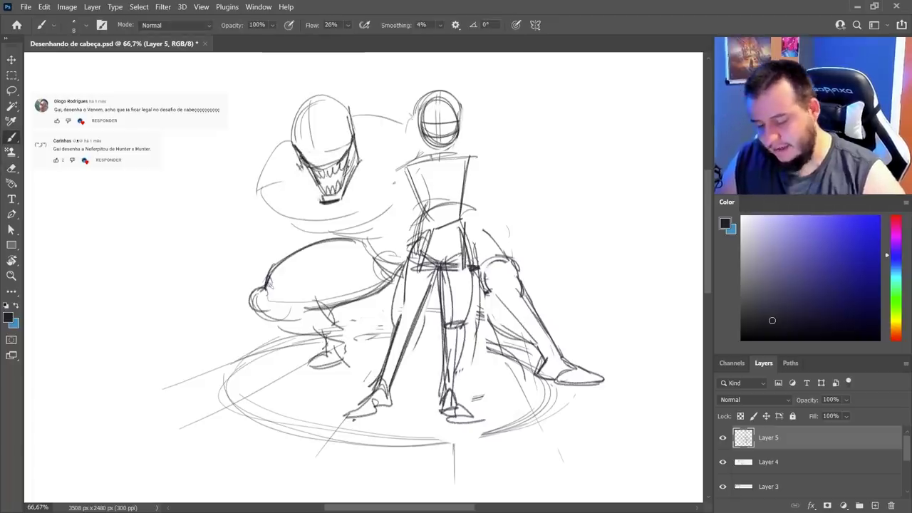
{"action": "left_click_drag", "start_coordinate": [336, 106], "coordinate": [325, 141]}
{"action": "left_click_drag", "start_coordinate": [296, 114], "coordinate": [306, 148]}
{"action": "left_click_drag", "start_coordinate": [327, 151], "coordinate": [335, 153]}
{"action": "left_click_drag", "start_coordinate": [312, 149], "coordinate": [313, 161]}
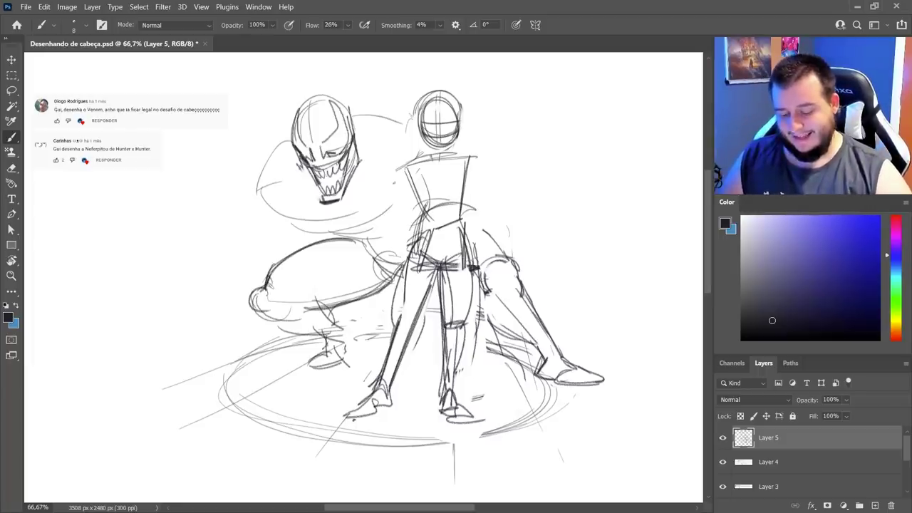
Erase the standing figure's rough hip lines and redraw its waist and the outer hip of the angled leg
{"action": "key", "text": "e"}
{"action": "left_click_drag", "start_coordinate": [428, 230], "coordinate": [432, 285]}
{"action": "left_click_drag", "start_coordinate": [418, 235], "coordinate": [403, 303]}
{"action": "left_click_drag", "start_coordinate": [442, 246], "coordinate": [425, 299]}
{"action": "key", "text": "b"}
{"action": "left_click_drag", "start_coordinate": [423, 220], "coordinate": [459, 220]}
{"action": "mouse_move", "coordinate": [425, 221]}
{"action": "left_mouse_down"}
{"action": "mouse_move", "coordinate": [457, 225]}
{"action": "mouse_move", "coordinate": [399, 288]}
{"action": "left_mouse_up"}
Draw the standing figure's pelvis line, finish the angled leg's thigh and add a round knee to it
{"action": "key", "text": "e"}
{"action": "key", "text": "b"}
{"action": "left_click_drag", "start_coordinate": [428, 251], "coordinate": [440, 262]}
{"action": "mouse_move", "coordinate": [443, 262]}
{"action": "left_mouse_down"}
{"action": "mouse_move", "coordinate": [468, 246]}
{"action": "mouse_move", "coordinate": [446, 268]}
{"action": "left_mouse_up"}
{"action": "key", "text": "e"}
{"action": "key", "text": "b"}
{"action": "mouse_move", "coordinate": [400, 312]}
{"action": "left_mouse_down"}
{"action": "mouse_move", "coordinate": [403, 333]}
{"action": "mouse_move", "coordinate": [402, 312]}
{"action": "mouse_move", "coordinate": [443, 280]}
{"action": "left_mouse_up"}
{"action": "key", "text": "e"}
{"action": "key", "text": "b"}
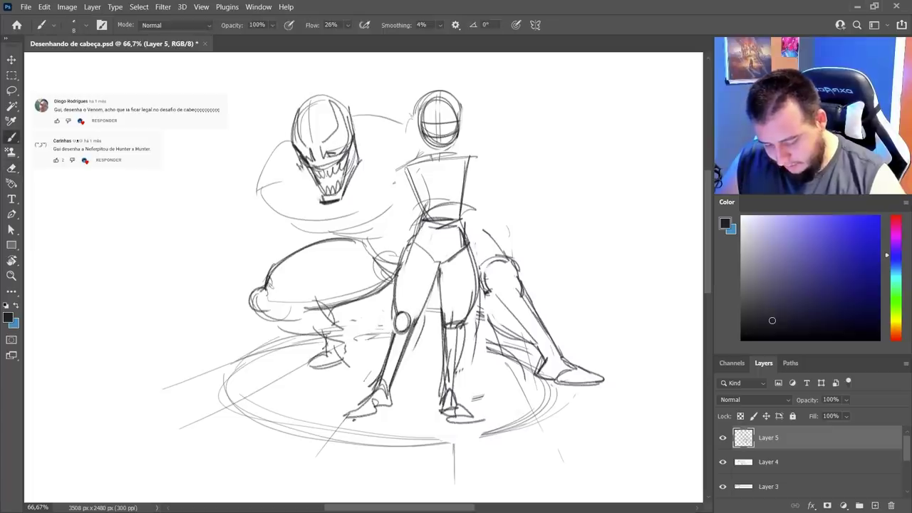
Replace the straight leg's knee band with a round knee and redraw its lower leg with a bulging calf
{"action": "key", "text": "e"}
{"action": "mouse_move", "coordinate": [461, 325]}
{"action": "left_mouse_down"}
{"action": "mouse_move", "coordinate": [456, 340]}
{"action": "mouse_move", "coordinate": [460, 319]}
{"action": "left_mouse_up"}
{"action": "key", "text": "b"}
{"action": "key", "text": "e"}
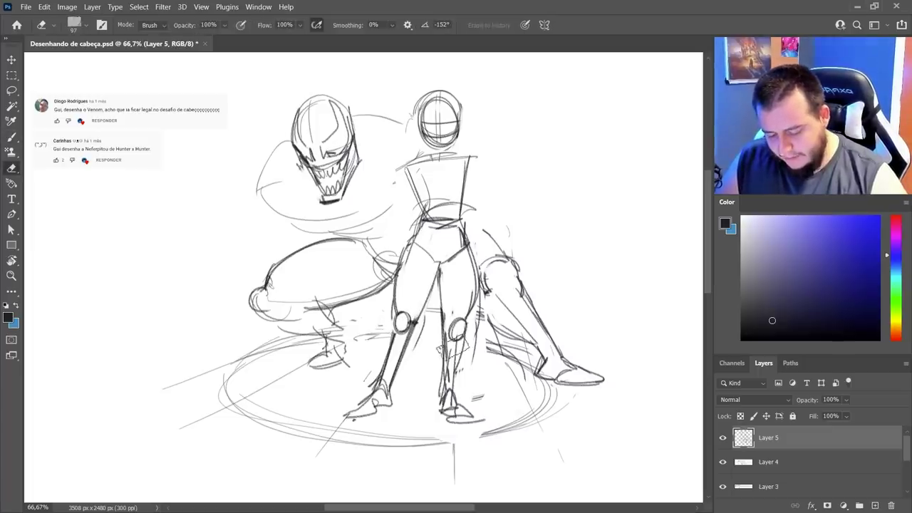
{"action": "left_click_drag", "start_coordinate": [453, 352], "coordinate": [450, 393]}
{"action": "key", "text": "b"}
{"action": "key", "text": "e"}
{"action": "key", "text": "b"}
{"action": "mouse_move", "coordinate": [445, 335]}
{"action": "left_mouse_down"}
{"action": "mouse_move", "coordinate": [436, 352]}
{"action": "mouse_move", "coordinate": [441, 397]}
{"action": "left_mouse_up"}
{"action": "key", "text": "e"}
{"action": "key", "text": "b"}
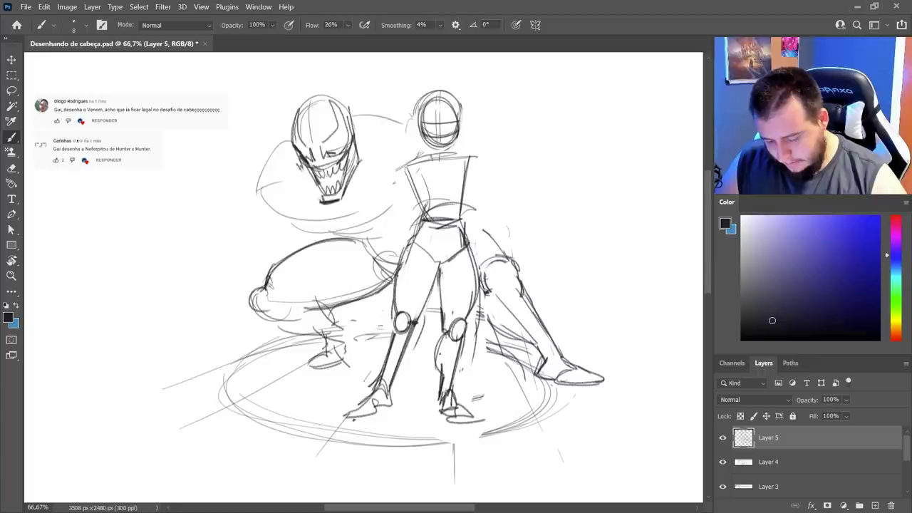
Erase the angled leg's straight shin lines and redraw its curved calf, ankle and foot
{"action": "key", "text": "e"}
{"action": "left_click_drag", "start_coordinate": [410, 335], "coordinate": [394, 374]}
{"action": "key", "text": "b"}
{"action": "key", "text": "e"}
{"action": "left_click_drag", "start_coordinate": [394, 335], "coordinate": [367, 411]}
{"action": "key", "text": "b"}
{"action": "key", "text": "e"}
{"action": "key", "text": "b"}
{"action": "key", "text": "e"}
{"action": "key", "text": "b"}
{"action": "left_click_drag", "start_coordinate": [375, 401], "coordinate": [357, 414]}
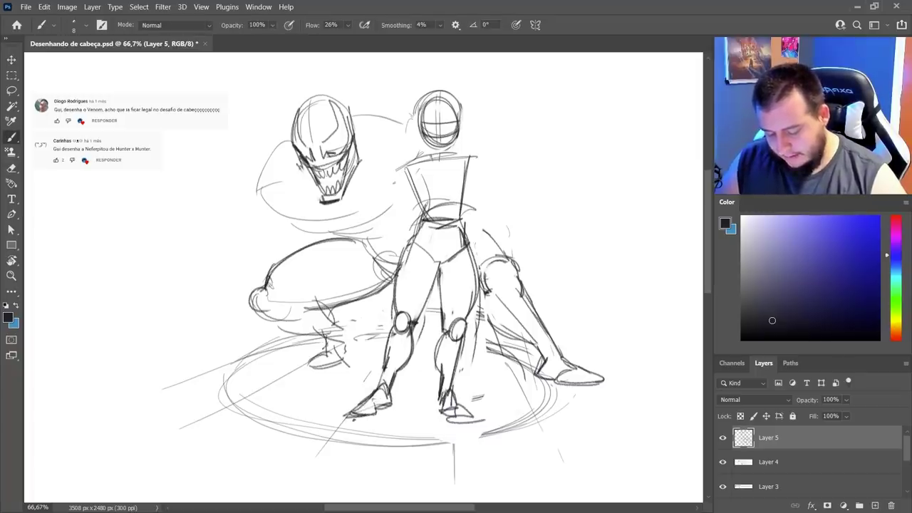
Erase the straight leg's ankle lines and redraw the heel and inner side of its foot
{"action": "key", "text": "e"}
{"action": "left_click_drag", "start_coordinate": [442, 391], "coordinate": [440, 407]}
{"action": "key", "text": "b"}
{"action": "left_click_drag", "start_coordinate": [440, 393], "coordinate": [432, 409]}
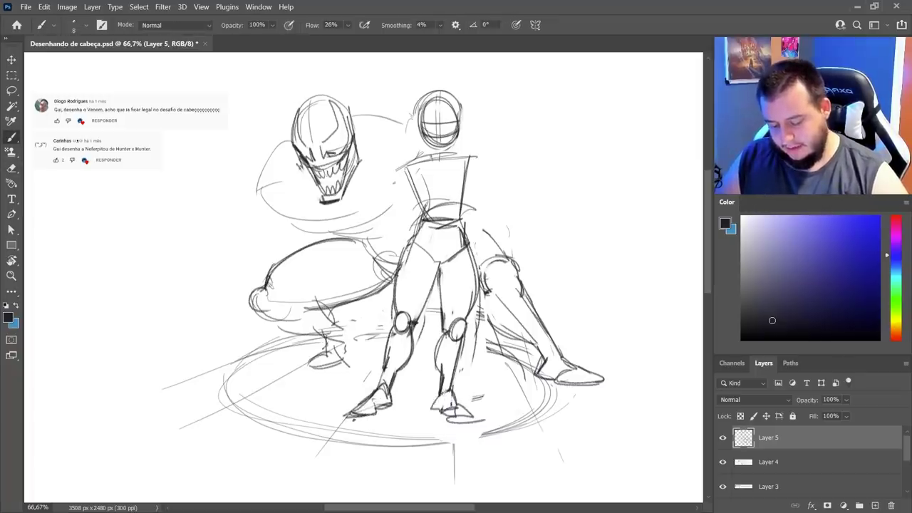
Erase the outer contour of the angled leg's thigh and redraw it running down from the waist
{"action": "key", "text": "e"}
{"action": "left_click_drag", "start_coordinate": [412, 243], "coordinate": [396, 306]}
{"action": "key", "text": "b"}
{"action": "left_click_drag", "start_coordinate": [426, 218], "coordinate": [398, 283]}
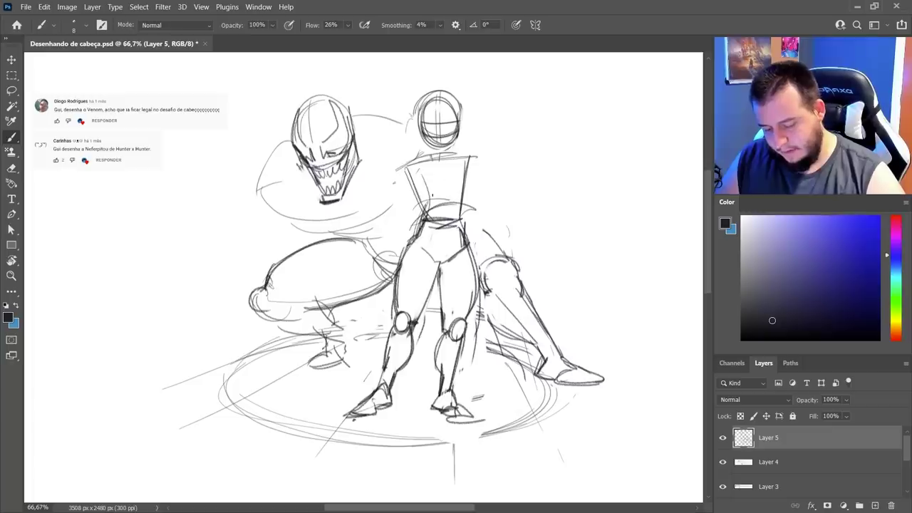
Redraw the standing figure's torso with a firm shoulder line, tapered sides and a line across the hips
{"action": "key", "text": "e"}
{"action": "key", "text": "b"}
{"action": "mouse_move", "coordinate": [410, 173]}
{"action": "left_mouse_down"}
{"action": "mouse_move", "coordinate": [426, 205]}
{"action": "mouse_move", "coordinate": [416, 239]}
{"action": "left_mouse_up"}
{"action": "key", "text": "e"}
{"action": "key", "text": "b"}
{"action": "left_click_drag", "start_coordinate": [406, 166], "coordinate": [470, 158]}
{"action": "left_click_drag", "start_coordinate": [469, 159], "coordinate": [459, 227]}
{"action": "left_click_drag", "start_coordinate": [411, 248], "coordinate": [470, 260]}
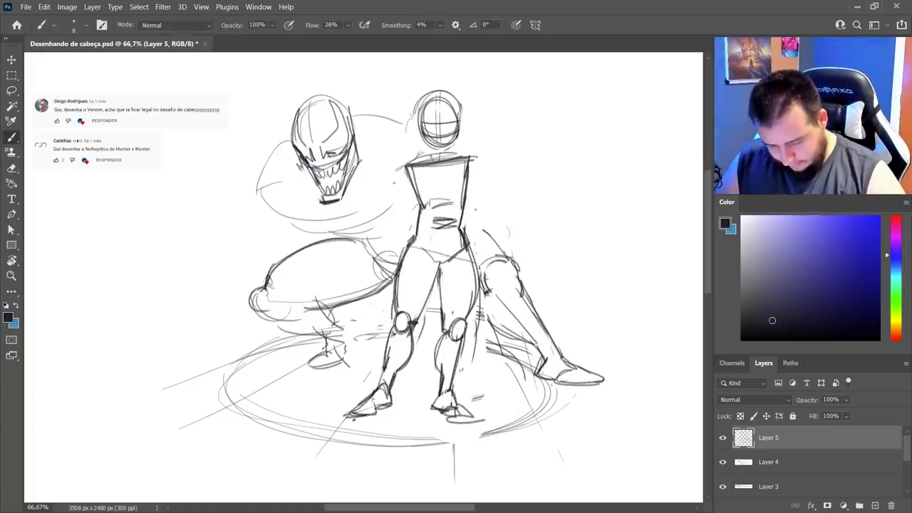
{"action": "left_click_drag", "start_coordinate": [416, 249], "coordinate": [470, 242]}
Clean up the standing figure's shoulders and sketch its neck, shoulder curve and one upper arm down to the elbow
{"action": "key", "text": "e"}
{"action": "mouse_move", "coordinate": [408, 165]}
{"action": "left_mouse_down"}
{"action": "mouse_move", "coordinate": [476, 156]}
{"action": "mouse_move", "coordinate": [488, 164]}
{"action": "mouse_move", "coordinate": [469, 158]}
{"action": "mouse_move", "coordinate": [492, 228]}
{"action": "left_mouse_up"}
{"action": "key", "text": "b"}
{"action": "left_click_drag", "start_coordinate": [467, 187], "coordinate": [481, 226]}
{"action": "left_click_drag", "start_coordinate": [415, 168], "coordinate": [405, 183]}
Erase the rough outer line of the straight leg's thigh and redraw it from hip to knee
{"action": "key", "text": "e"}
{"action": "left_click_drag", "start_coordinate": [476, 257], "coordinate": [473, 318]}
{"action": "key", "text": "b"}
{"action": "left_click_drag", "start_coordinate": [468, 247], "coordinate": [465, 321]}
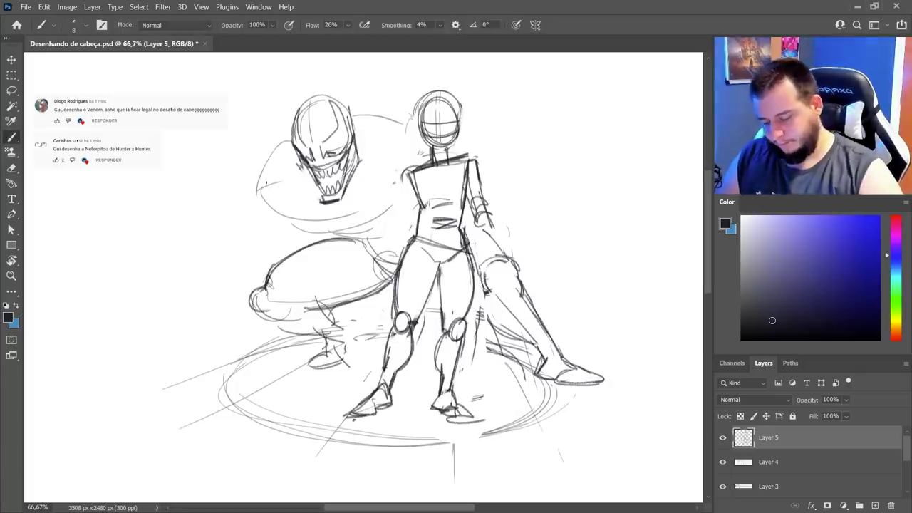
Sketch the large figure's rounded shoulder and upper arm, trapezius lines and chest contours
{"action": "left_click_drag", "start_coordinate": [283, 152], "coordinate": [235, 235]}
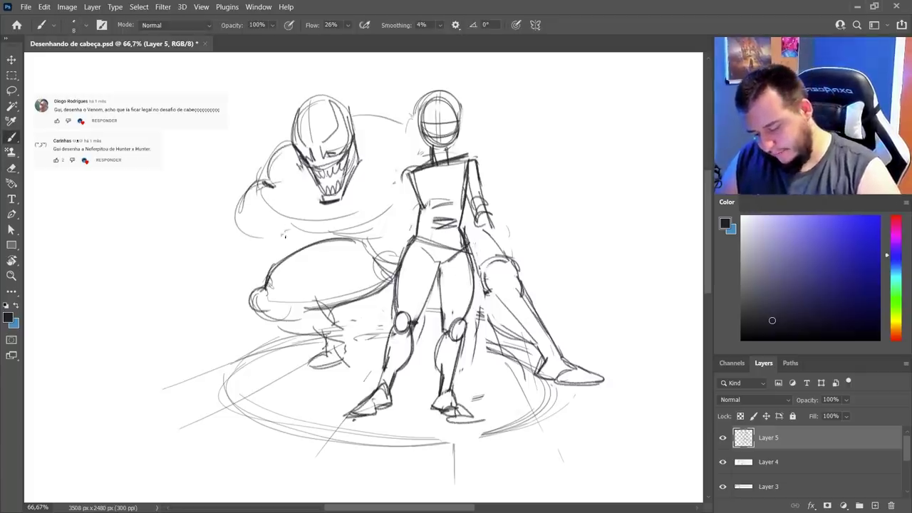
{"action": "left_click_drag", "start_coordinate": [258, 143], "coordinate": [292, 189]}
{"action": "left_click_drag", "start_coordinate": [331, 187], "coordinate": [412, 233]}
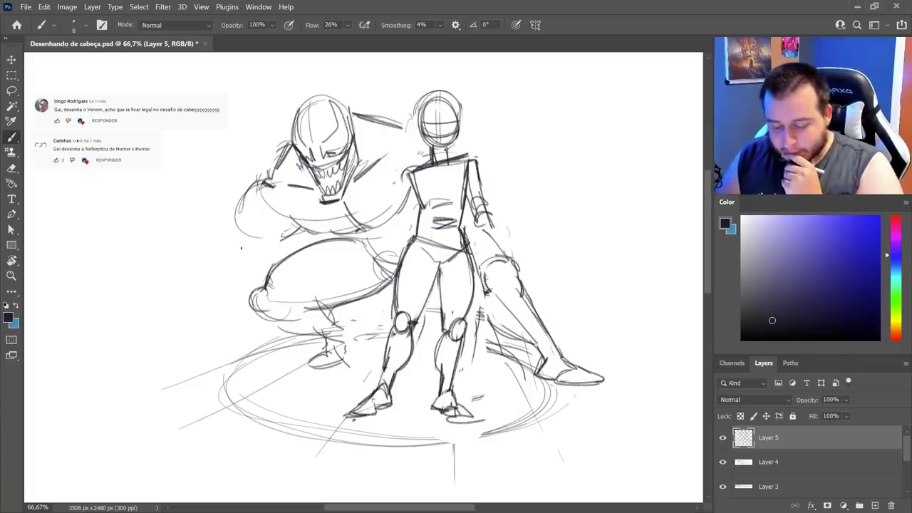
Erase the stray lines beside the standing figure's torso and sketch its other upper arm
{"action": "key", "text": "e"}
{"action": "left_click_drag", "start_coordinate": [412, 187], "coordinate": [400, 214]}
{"action": "key", "text": "b"}
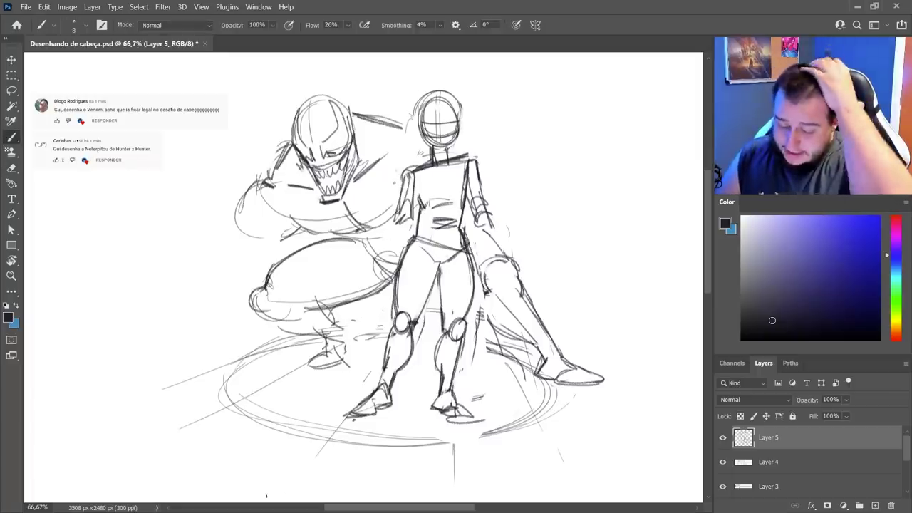
Redraw the standing figure's shoulder line, add a torso centre line, and draw cat ears with curls beside its head
{"action": "key", "text": "e"}
{"action": "mouse_move", "coordinate": [411, 181]}
{"action": "left_mouse_down"}
{"action": "mouse_move", "coordinate": [425, 178]}
{"action": "mouse_move", "coordinate": [416, 194]}
{"action": "mouse_move", "coordinate": [479, 162]}
{"action": "mouse_move", "coordinate": [462, 161]}
{"action": "left_mouse_up"}
{"action": "key", "text": "b"}
{"action": "key", "text": "e"}
{"action": "key", "text": "b"}
{"action": "mouse_move", "coordinate": [404, 171]}
{"action": "left_mouse_down"}
{"action": "mouse_move", "coordinate": [473, 159]}
{"action": "mouse_move", "coordinate": [449, 153]}
{"action": "mouse_move", "coordinate": [444, 161]}
{"action": "mouse_move", "coordinate": [468, 155]}
{"action": "left_mouse_up"}
{"action": "key", "text": "e"}
{"action": "key", "text": "b"}
{"action": "key", "text": "e"}
{"action": "key", "text": "b"}
{"action": "left_click_drag", "start_coordinate": [409, 170], "coordinate": [475, 160]}
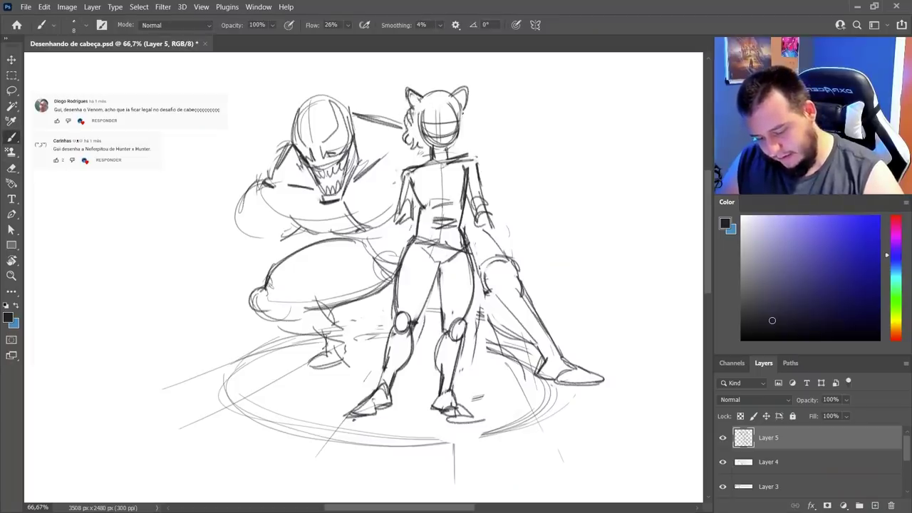
Draw matching curls on the other side of the standing figure's face and sketch a wavy fringe over the forehead
{"action": "left_click_drag", "start_coordinate": [463, 110], "coordinate": [471, 146]}
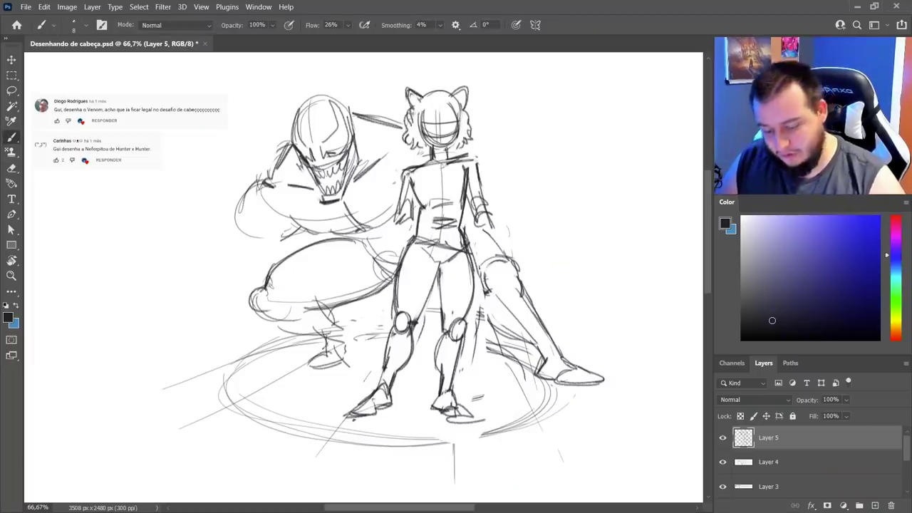
{"action": "key", "text": "e"}
{"action": "left_click_drag", "start_coordinate": [427, 108], "coordinate": [453, 114]}
{"action": "key", "text": "b"}
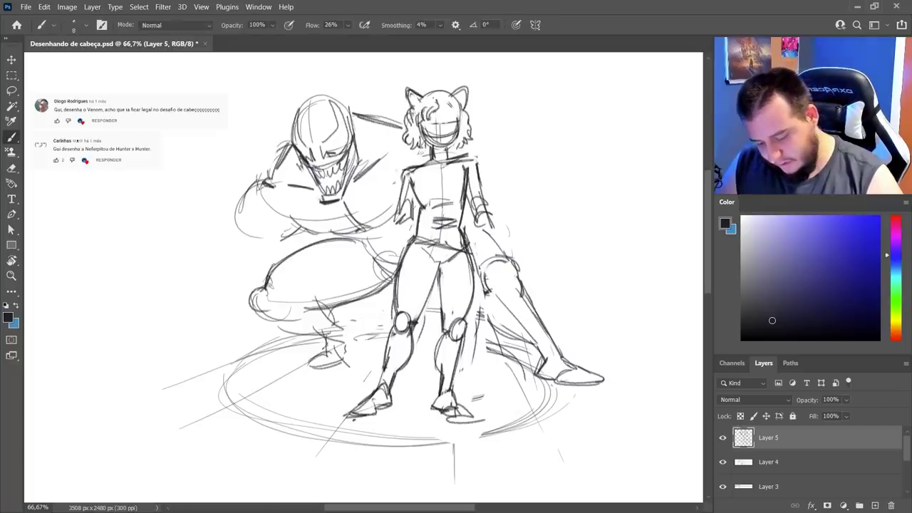
{"action": "mouse_move", "coordinate": [432, 96]}
{"action": "left_mouse_down"}
{"action": "mouse_move", "coordinate": [416, 107]}
{"action": "mouse_move", "coordinate": [449, 146]}
{"action": "left_mouse_up"}
Erase the standing figure's face guidelines and draw its pointed jaw, eyes, nose and smiling mouth
{"action": "key", "text": "e"}
{"action": "mouse_move", "coordinate": [428, 118]}
{"action": "left_mouse_down"}
{"action": "mouse_move", "coordinate": [463, 142]}
{"action": "mouse_move", "coordinate": [457, 120]}
{"action": "mouse_move", "coordinate": [441, 149]}
{"action": "left_mouse_up"}
{"action": "key", "text": "b"}
{"action": "left_click_drag", "start_coordinate": [460, 119], "coordinate": [440, 150]}
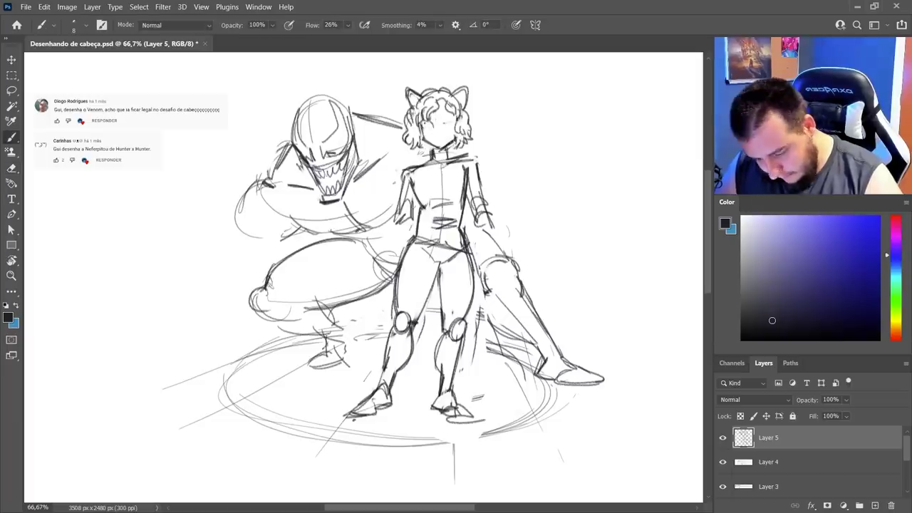
{"action": "left_click_drag", "start_coordinate": [437, 114], "coordinate": [453, 125]}
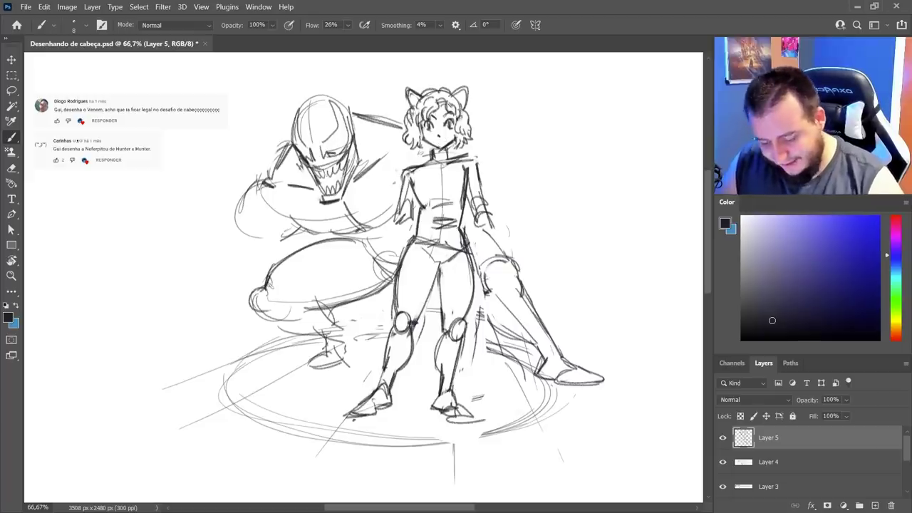
{"action": "left_click_drag", "start_coordinate": [433, 140], "coordinate": [446, 139]}
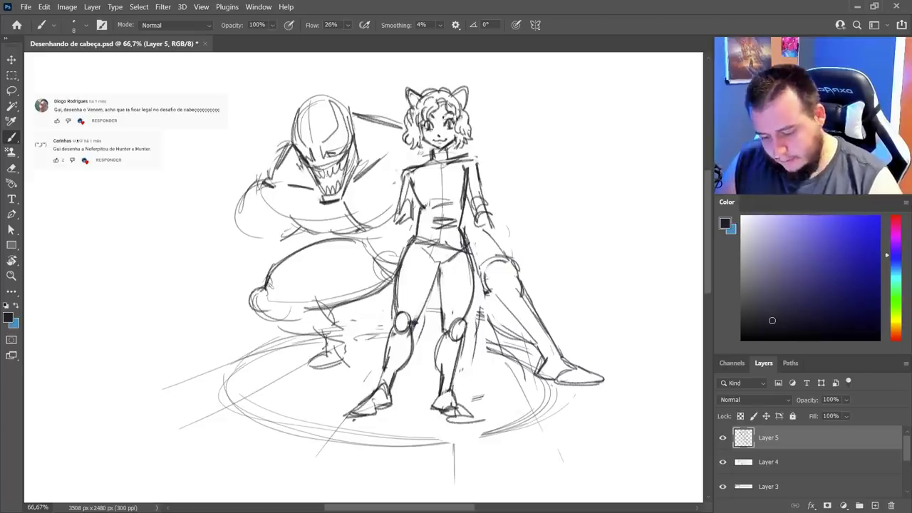
Reduce the eraser to 12 px and clean up and redraw the standing figure's eyes in close view
{"action": "key", "text": "z"}
{"action": "left_click", "coordinate": [449, 130]}
{"action": "key", "text": "e"}
{"action": "right_click", "coordinate": [451, 125]}
{"action": "left_click_drag", "start_coordinate": [550, 158], "coordinate": [519, 158]}
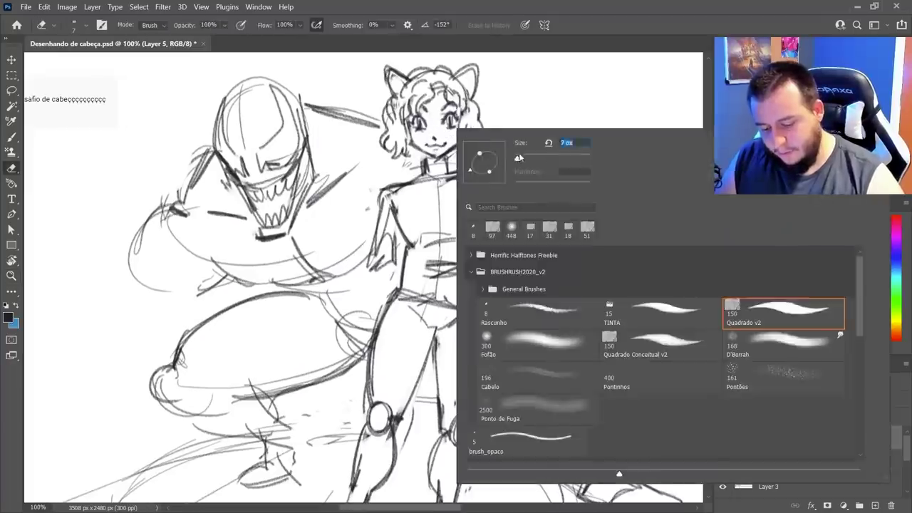
{"action": "left_click", "coordinate": [531, 106]}
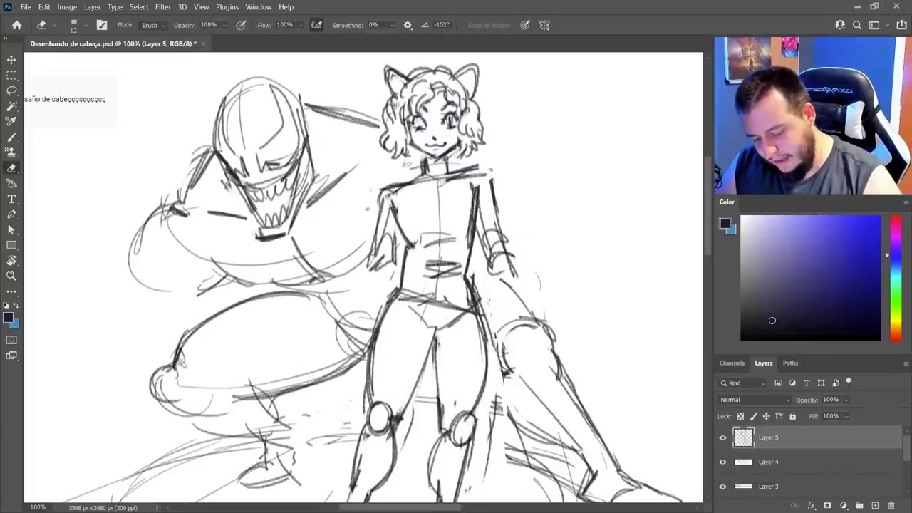
{"action": "key", "text": "b"}
{"action": "key", "text": "e"}
{"action": "left_click_drag", "start_coordinate": [451, 124], "coordinate": [451, 122]}
{"action": "key", "text": "b"}
{"action": "key", "text": "e"}
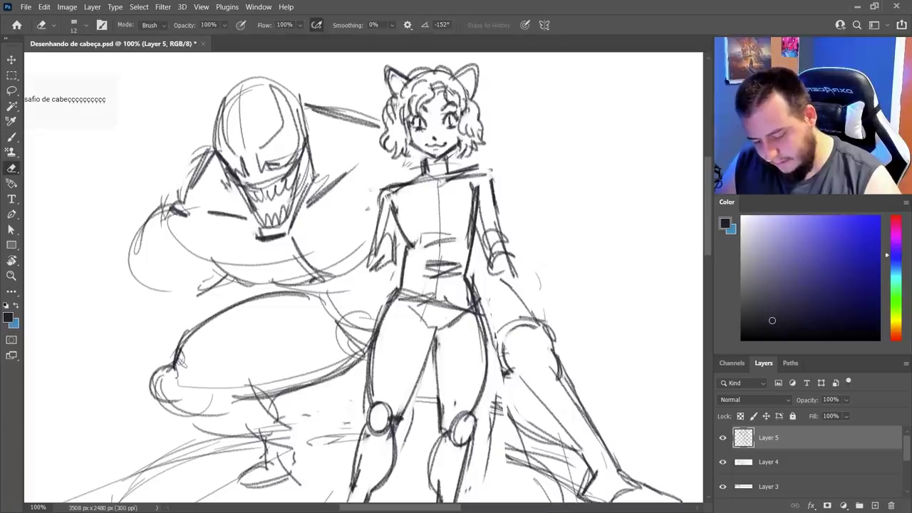
{"action": "key", "text": "b"}
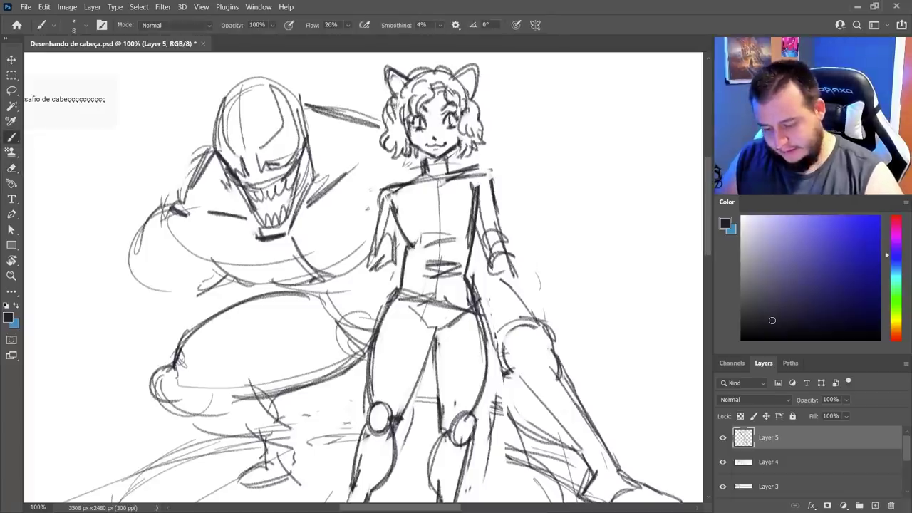
Clean up the standing figure's jaw and redraw its chin and neck lines
{"action": "key", "text": "e"}
{"action": "mouse_move", "coordinate": [434, 157]}
{"action": "left_mouse_down"}
{"action": "mouse_move", "coordinate": [459, 143]}
{"action": "mouse_move", "coordinate": [461, 131]}
{"action": "left_mouse_up"}
{"action": "key", "text": "b"}
{"action": "key", "text": "e"}
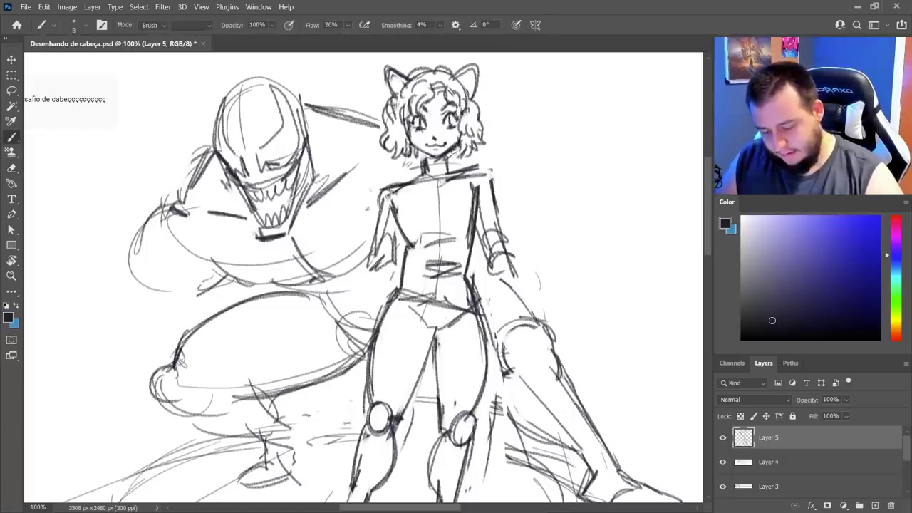
{"action": "left_click_drag", "start_coordinate": [432, 159], "coordinate": [443, 159]}
{"action": "key", "text": "b"}
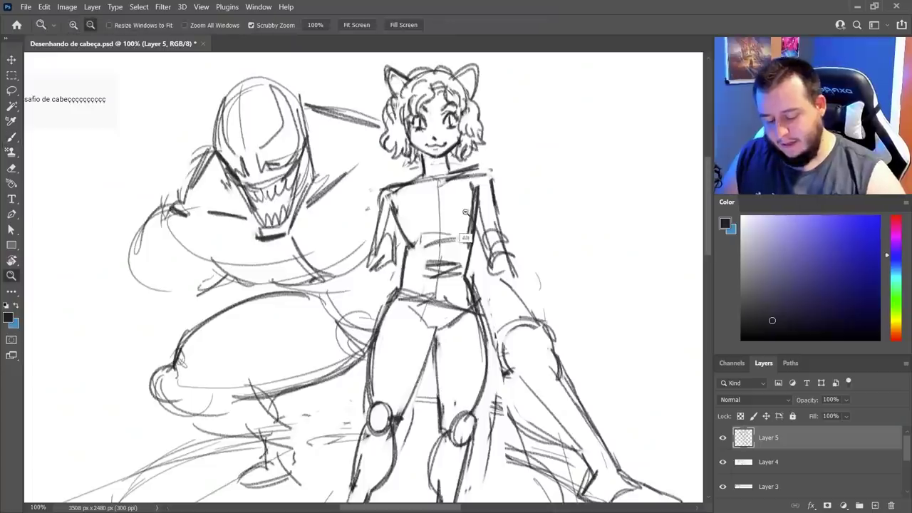
Sketch the large figure's lower arm and bulging forearm beside its bent knee
{"action": "key", "text": "ctrl+minus"}
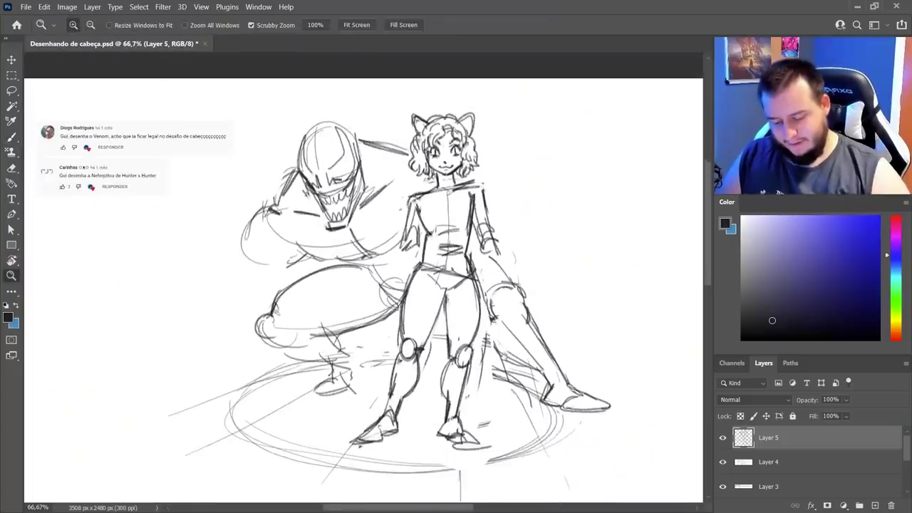
{"action": "key", "text": "b"}
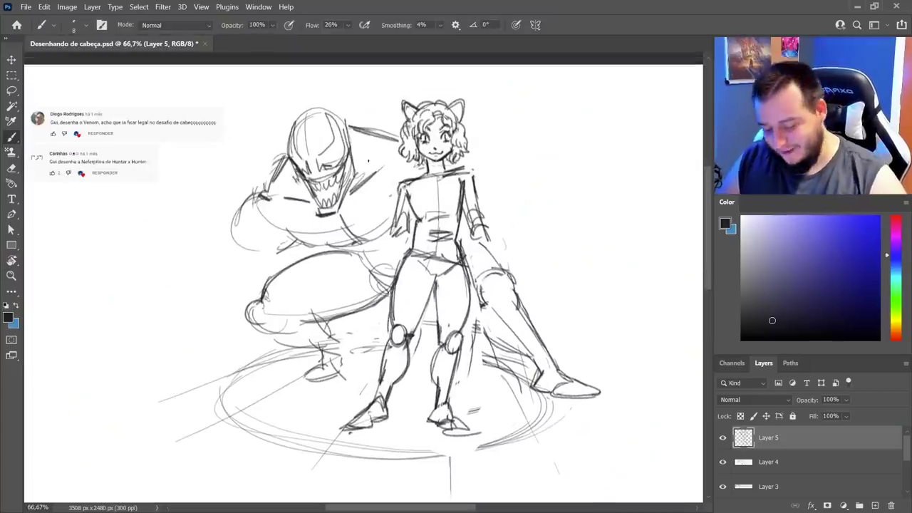
{"action": "mouse_move", "coordinate": [248, 250]}
{"action": "left_mouse_down"}
{"action": "mouse_move", "coordinate": [241, 279]}
{"action": "mouse_move", "coordinate": [249, 289]}
{"action": "left_mouse_up"}
{"action": "left_click_drag", "start_coordinate": [251, 260], "coordinate": [248, 288]}
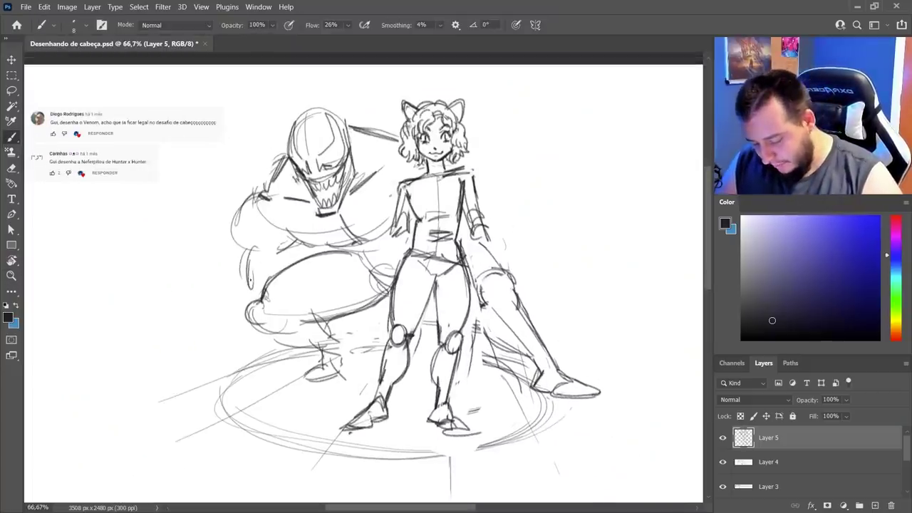
{"action": "mouse_move", "coordinate": [241, 244]}
{"action": "left_mouse_down"}
{"action": "mouse_move", "coordinate": [213, 320]}
{"action": "mouse_move", "coordinate": [247, 314]}
{"action": "left_mouse_up"}
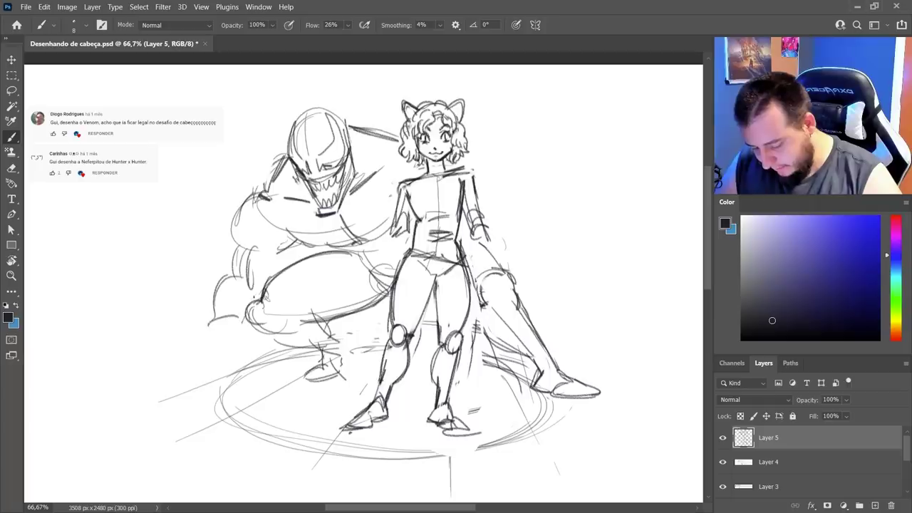
Firm up the large figure's upper arm, elbow and forearm contours and start the outline of its hand
{"action": "left_click_drag", "start_coordinate": [288, 250], "coordinate": [283, 269]}
{"action": "left_click_drag", "start_coordinate": [292, 245], "coordinate": [275, 253]}
{"action": "left_click_drag", "start_coordinate": [242, 223], "coordinate": [233, 254]}
{"action": "mouse_move", "coordinate": [241, 228]}
{"action": "left_mouse_down"}
{"action": "mouse_move", "coordinate": [233, 263]}
{"action": "mouse_move", "coordinate": [239, 276]}
{"action": "left_mouse_up"}
{"action": "left_click_drag", "start_coordinate": [272, 248], "coordinate": [241, 267]}
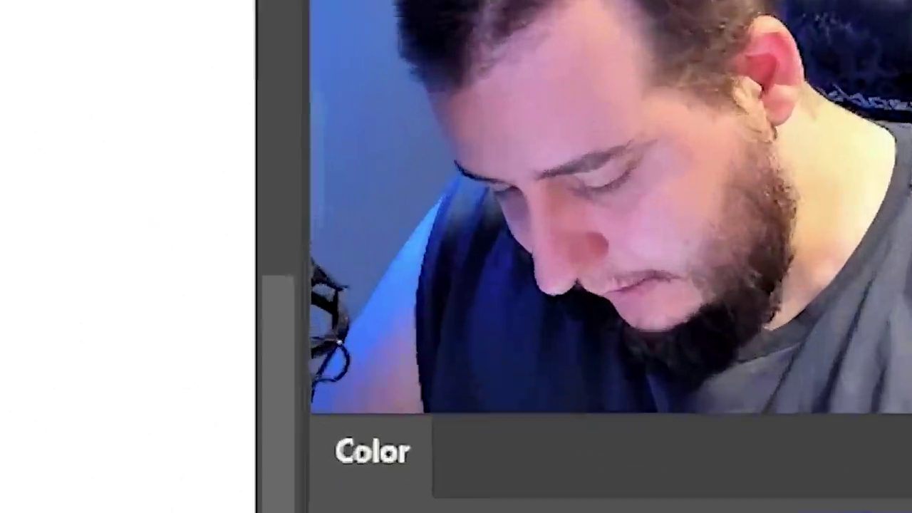
{"action": "key", "text": "e"}
{"action": "key", "text": "b"}
{"action": "left_click_drag", "start_coordinate": [260, 192], "coordinate": [234, 227]}
{"action": "key", "text": "e"}
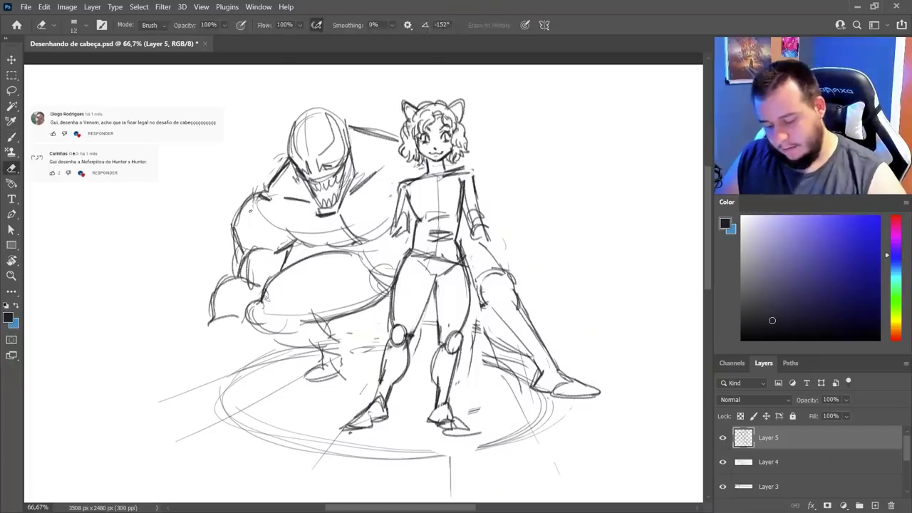
{"action": "key", "text": "b"}
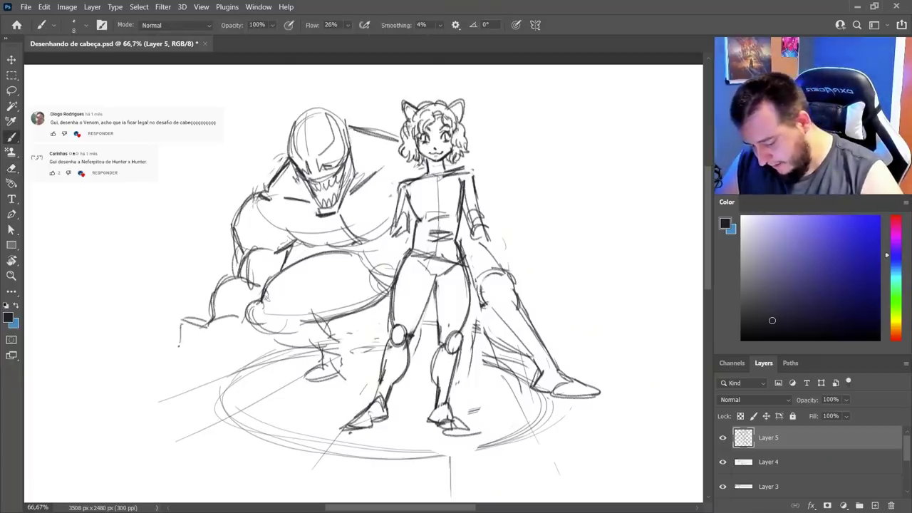
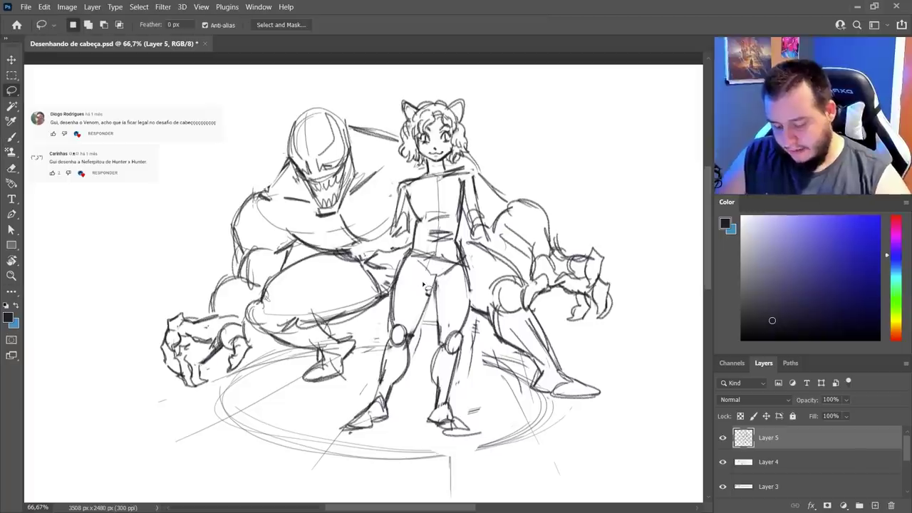
Scale the large figure's head, torso and arms to 92.11% and move them up slightly
{"action": "mouse_move", "coordinate": [194, 209]}
{"action": "left_mouse_down"}
{"action": "mouse_move", "coordinate": [142, 385]}
{"action": "mouse_move", "coordinate": [226, 377]}
{"action": "mouse_move", "coordinate": [258, 292]}
{"action": "mouse_move", "coordinate": [314, 258]}
{"action": "mouse_move", "coordinate": [391, 238]}
{"action": "mouse_move", "coordinate": [399, 161]}
{"action": "mouse_move", "coordinate": [314, 76]}
{"action": "mouse_move", "coordinate": [203, 213]}
{"action": "left_mouse_up"}
{"action": "mouse_move", "coordinate": [484, 161]}
{"action": "left_mouse_down", "text": "shift"}
{"action": "mouse_move", "coordinate": [488, 206]}
{"action": "mouse_move", "coordinate": [506, 251]}
{"action": "mouse_move", "coordinate": [525, 268]}
{"action": "mouse_move", "coordinate": [537, 310]}
{"action": "mouse_move", "coordinate": [593, 337]}
{"action": "mouse_move", "coordinate": [585, 191]}
{"action": "mouse_move", "coordinate": [508, 128]}
{"action": "left_mouse_up", "text": "shift"}
{"action": "key", "text": "ctrl+t"}
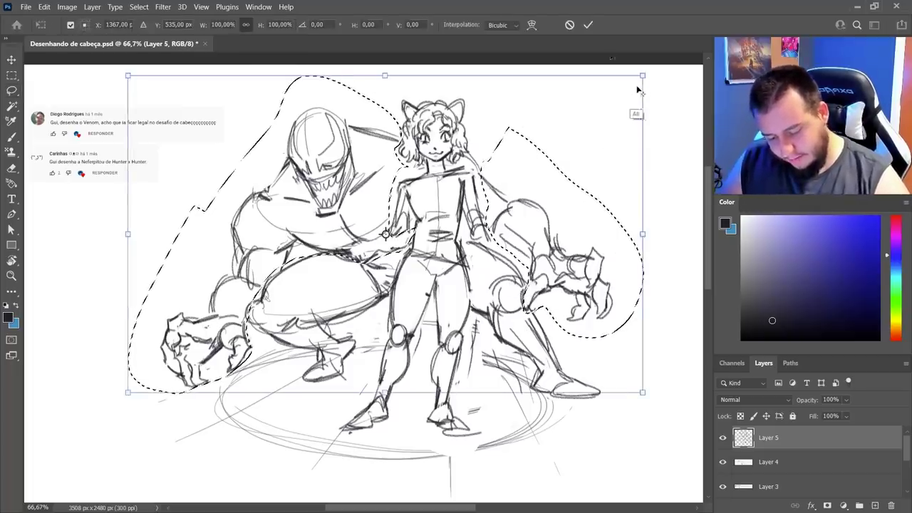
{"action": "left_click_drag", "start_coordinate": [641, 79], "coordinate": [627, 94], "text": "alt"}
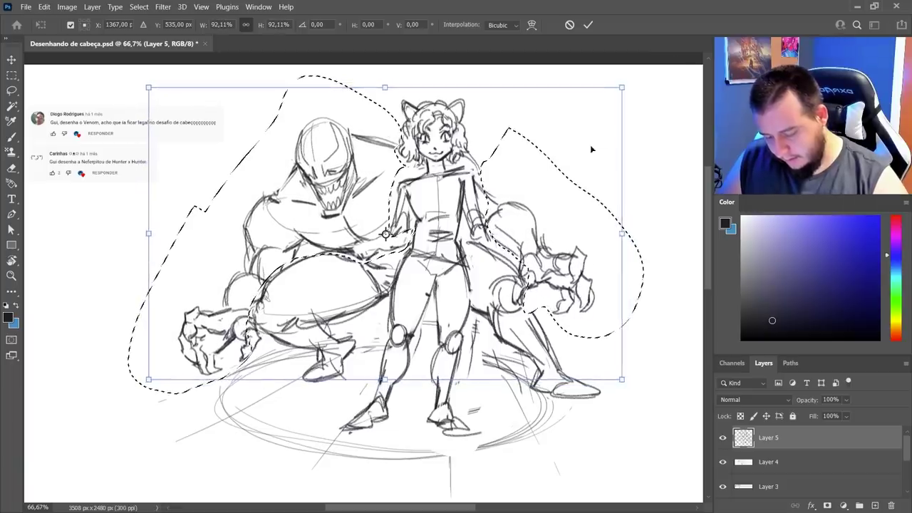
{"action": "left_click_drag", "start_coordinate": [575, 182], "coordinate": [572, 168], "text": "ctrl"}
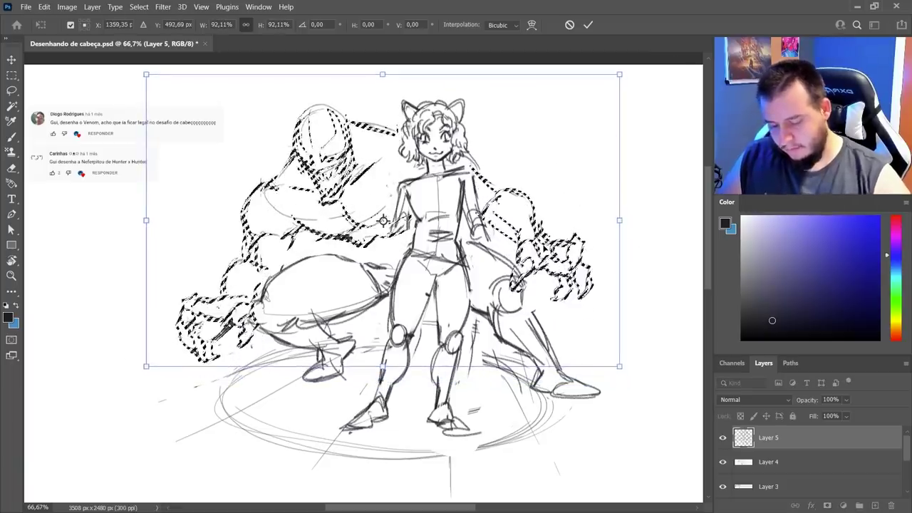
{"action": "key", "text": "Return"}
{"action": "key", "text": "ctrl+d"}
Clean up the large figure's thighs and redraw their contours on both sides of the standing figure
{"action": "key", "text": "b"}
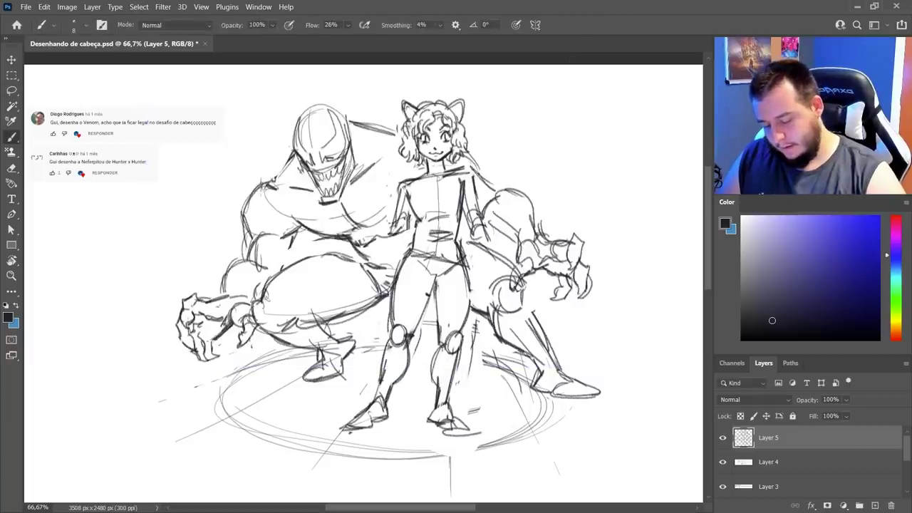
{"action": "key", "text": "e"}
{"action": "left_click_drag", "start_coordinate": [312, 260], "coordinate": [362, 258]}
{"action": "key", "text": "b"}
{"action": "mouse_move", "coordinate": [288, 268]}
{"action": "left_mouse_down"}
{"action": "mouse_move", "coordinate": [371, 264]}
{"action": "mouse_move", "coordinate": [280, 278]}
{"action": "left_mouse_up"}
{"action": "left_click_drag", "start_coordinate": [279, 281], "coordinate": [264, 303]}
{"action": "mouse_move", "coordinate": [279, 311]}
{"action": "left_mouse_down"}
{"action": "mouse_move", "coordinate": [365, 276]}
{"action": "mouse_move", "coordinate": [365, 261]}
{"action": "left_mouse_up"}
{"action": "left_click_drag", "start_coordinate": [344, 240], "coordinate": [365, 261]}
{"action": "key", "text": "e"}
{"action": "mouse_move", "coordinate": [349, 241]}
{"action": "left_mouse_down"}
{"action": "mouse_move", "coordinate": [399, 236]}
{"action": "mouse_move", "coordinate": [394, 267]}
{"action": "left_mouse_up"}
{"action": "key", "text": "b"}
{"action": "mouse_move", "coordinate": [460, 241]}
{"action": "left_mouse_down"}
{"action": "mouse_move", "coordinate": [494, 252]}
{"action": "mouse_move", "coordinate": [513, 274]}
{"action": "left_mouse_up"}
Replace the standing figure's bent arm beside the large figure's head with a straight hanging sleeve ending in a cuff
{"action": "key", "text": "e"}
{"action": "mouse_move", "coordinate": [409, 198]}
{"action": "left_mouse_down"}
{"action": "mouse_move", "coordinate": [382, 250]}
{"action": "mouse_move", "coordinate": [374, 289]}
{"action": "mouse_move", "coordinate": [387, 292]}
{"action": "left_mouse_up"}
{"action": "key", "text": "b"}
{"action": "key", "text": "e"}
{"action": "key", "text": "b"}
{"action": "mouse_move", "coordinate": [403, 229]}
{"action": "left_mouse_down"}
{"action": "mouse_move", "coordinate": [382, 251]}
{"action": "mouse_move", "coordinate": [374, 278]}
{"action": "left_mouse_up"}
{"action": "left_click_drag", "start_coordinate": [374, 270], "coordinate": [393, 290]}
{"action": "left_click_drag", "start_coordinate": [409, 217], "coordinate": [394, 284]}
{"action": "mouse_move", "coordinate": [411, 208]}
{"action": "left_mouse_down"}
{"action": "mouse_move", "coordinate": [394, 281]}
{"action": "mouse_move", "coordinate": [400, 252]}
{"action": "mouse_move", "coordinate": [375, 280]}
{"action": "left_mouse_up"}
{"action": "key", "text": "e"}
{"action": "left_click_drag", "start_coordinate": [389, 269], "coordinate": [372, 292]}
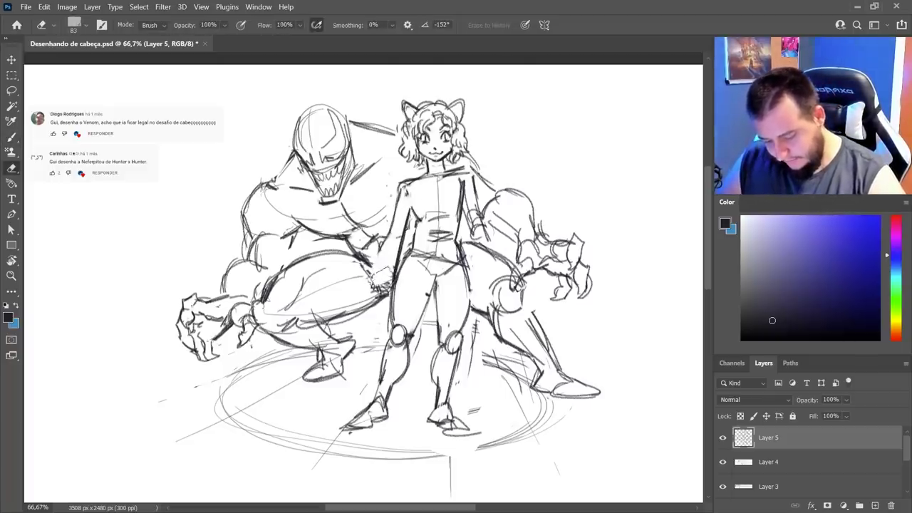
{"action": "key", "text": "b"}
{"action": "left_click_drag", "start_coordinate": [384, 243], "coordinate": [370, 292]}
{"action": "left_click_drag", "start_coordinate": [371, 291], "coordinate": [389, 290]}
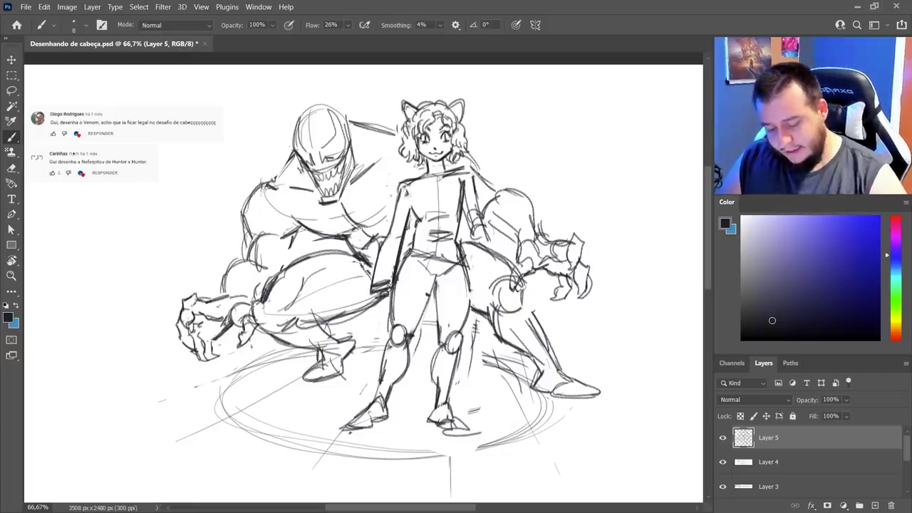
Redraw the standing figure's other arm hanging down with a cuff, and sketch both hands
{"action": "key", "text": "e"}
{"action": "key", "text": "b"}
{"action": "mouse_move", "coordinate": [481, 206]}
{"action": "left_mouse_down"}
{"action": "mouse_move", "coordinate": [476, 248]}
{"action": "mouse_move", "coordinate": [471, 241]}
{"action": "left_mouse_up"}
{"action": "left_click_drag", "start_coordinate": [476, 194], "coordinate": [492, 274]}
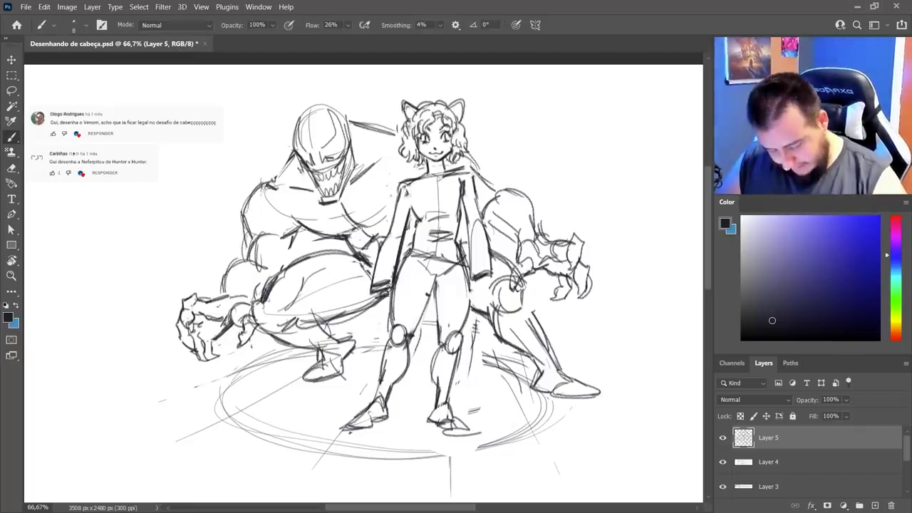
{"action": "left_click_drag", "start_coordinate": [385, 286], "coordinate": [391, 312]}
{"action": "left_click_drag", "start_coordinate": [381, 298], "coordinate": [391, 302]}
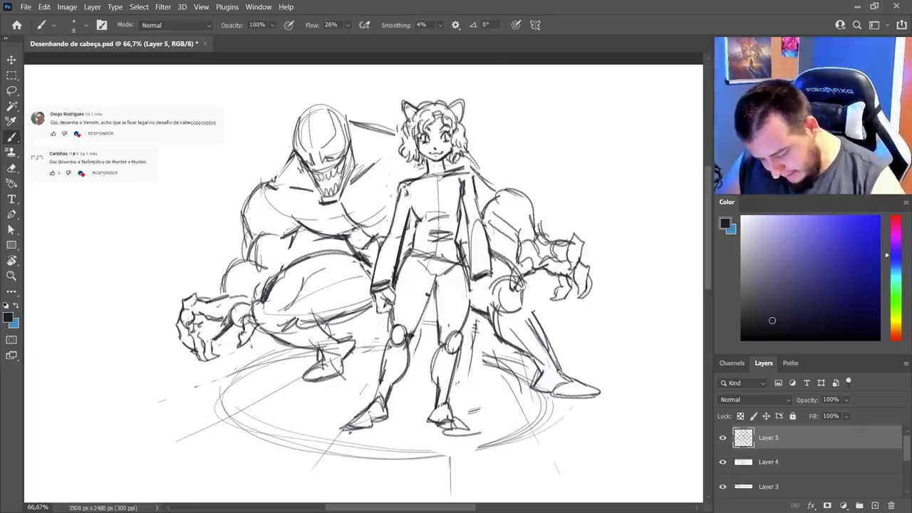
{"action": "left_click_drag", "start_coordinate": [496, 256], "coordinate": [472, 273]}
{"action": "mouse_move", "coordinate": [473, 230]}
{"action": "left_mouse_down"}
{"action": "mouse_move", "coordinate": [493, 263]}
{"action": "mouse_move", "coordinate": [478, 268]}
{"action": "mouse_move", "coordinate": [494, 276]}
{"action": "left_mouse_up"}
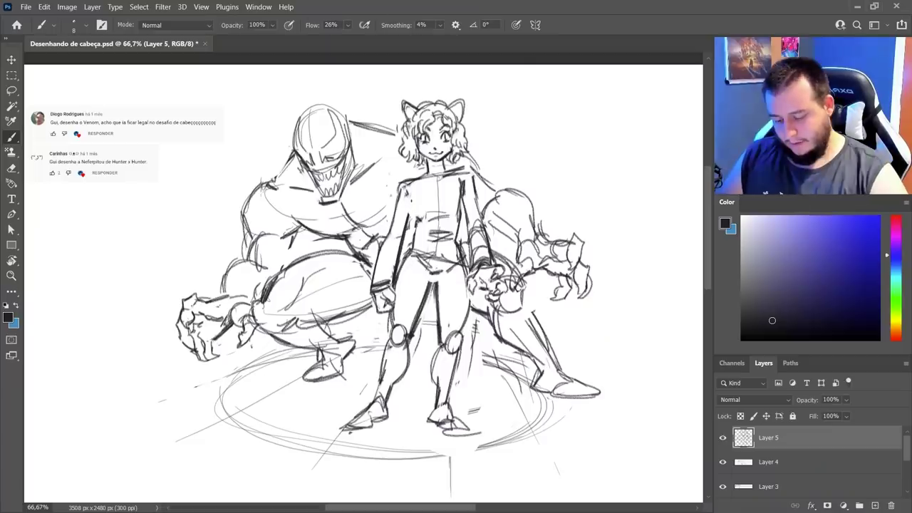
Clean up the standing figure's torso and redraw the jacket's sides and waist hem
{"action": "mouse_move", "coordinate": [412, 187]}
{"action": "left_mouse_down"}
{"action": "mouse_move", "coordinate": [421, 239]}
{"action": "mouse_move", "coordinate": [412, 254]}
{"action": "left_mouse_up"}
{"action": "key", "text": "e"}
{"action": "left_click_drag", "start_coordinate": [462, 217], "coordinate": [446, 250]}
{"action": "key", "text": "b"}
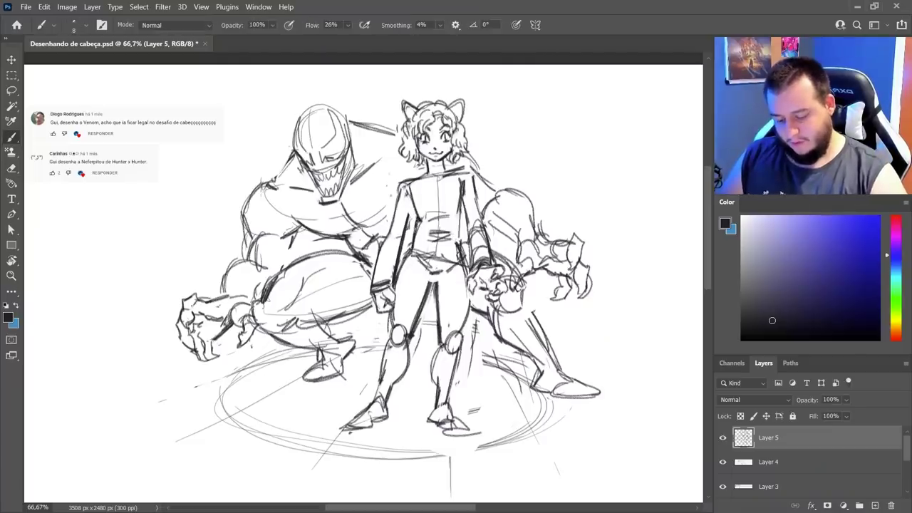
{"action": "left_click_drag", "start_coordinate": [462, 195], "coordinate": [459, 247]}
{"action": "key", "text": "e"}
{"action": "left_click_drag", "start_coordinate": [409, 193], "coordinate": [423, 222]}
{"action": "left_click_drag", "start_coordinate": [414, 255], "coordinate": [458, 258]}
{"action": "key", "text": "b"}
{"action": "mouse_move", "coordinate": [414, 239]}
{"action": "left_mouse_down"}
{"action": "mouse_move", "coordinate": [461, 246]}
{"action": "mouse_move", "coordinate": [462, 260]}
{"action": "mouse_move", "coordinate": [423, 307]}
{"action": "left_mouse_up"}
{"action": "key", "text": "e"}
{"action": "key", "text": "b"}
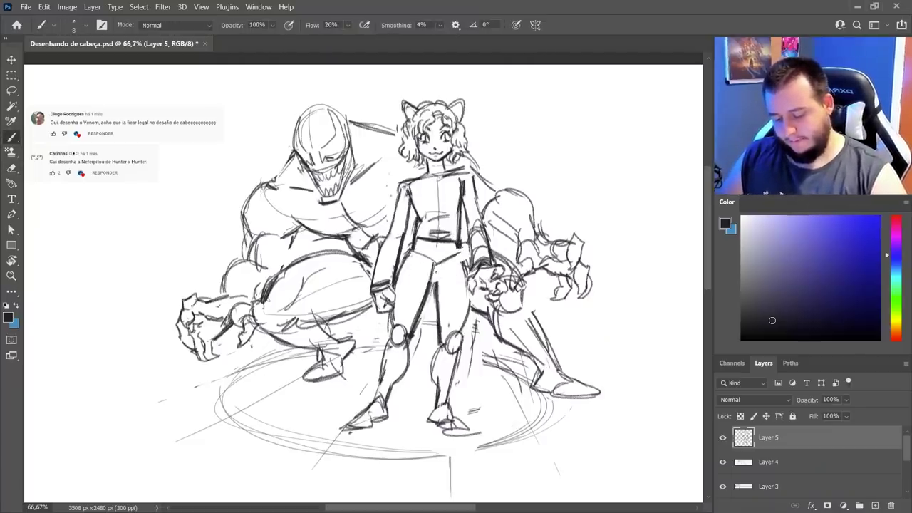
Reshape the jacket's lower edge into an open inverted V and refine the crotch line
{"action": "left_click_drag", "start_coordinate": [435, 261], "coordinate": [439, 321]}
{"action": "mouse_move", "coordinate": [418, 219]}
{"action": "left_mouse_down"}
{"action": "mouse_move", "coordinate": [413, 244]}
{"action": "mouse_move", "coordinate": [443, 236]}
{"action": "mouse_move", "coordinate": [454, 246]}
{"action": "left_mouse_up"}
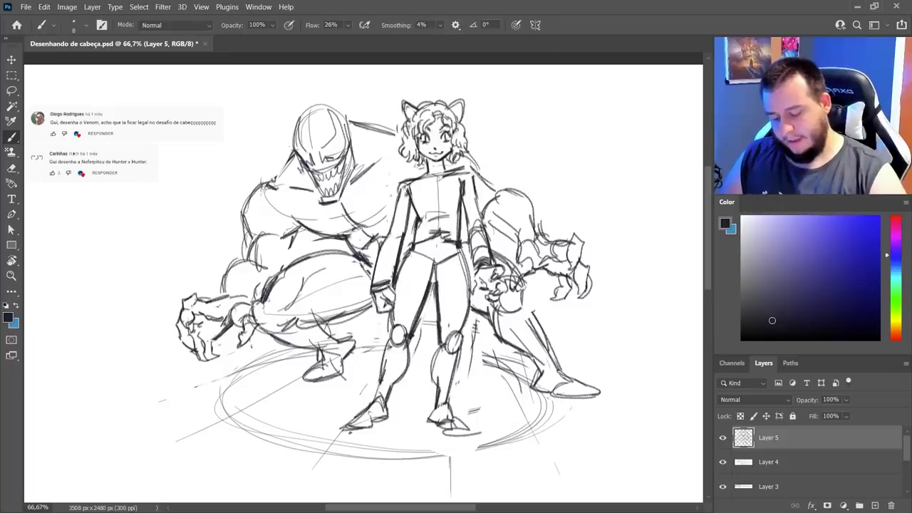
{"action": "key", "text": "e"}
{"action": "left_click_drag", "start_coordinate": [432, 230], "coordinate": [451, 230]}
Clean up and refine the standing figure's neckline and shoulder seams
{"action": "left_click_drag", "start_coordinate": [447, 176], "coordinate": [470, 171]}
{"action": "key", "text": "b"}
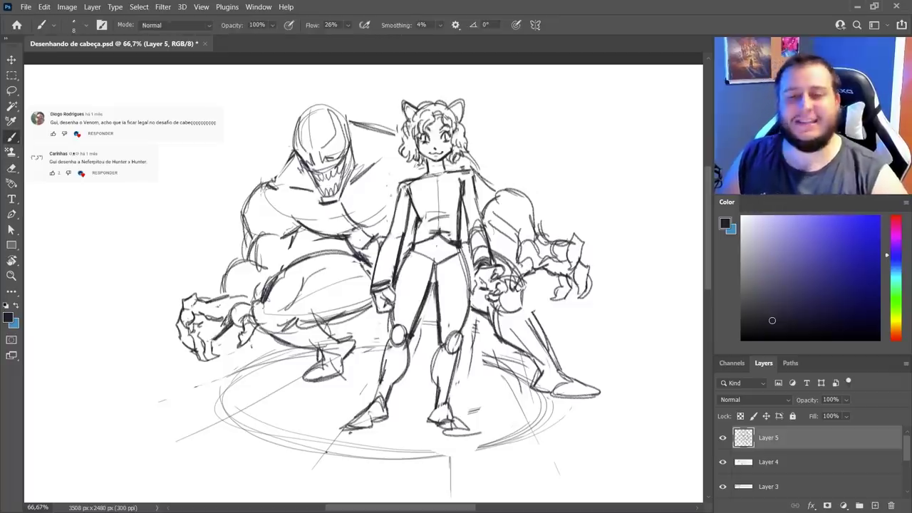
{"action": "key", "text": "e"}
{"action": "left_click_drag", "start_coordinate": [408, 182], "coordinate": [413, 198]}
{"action": "key", "text": "b"}
{"action": "key", "text": "e"}
{"action": "left_click_drag", "start_coordinate": [461, 176], "coordinate": [467, 193]}
{"action": "key", "text": "b"}
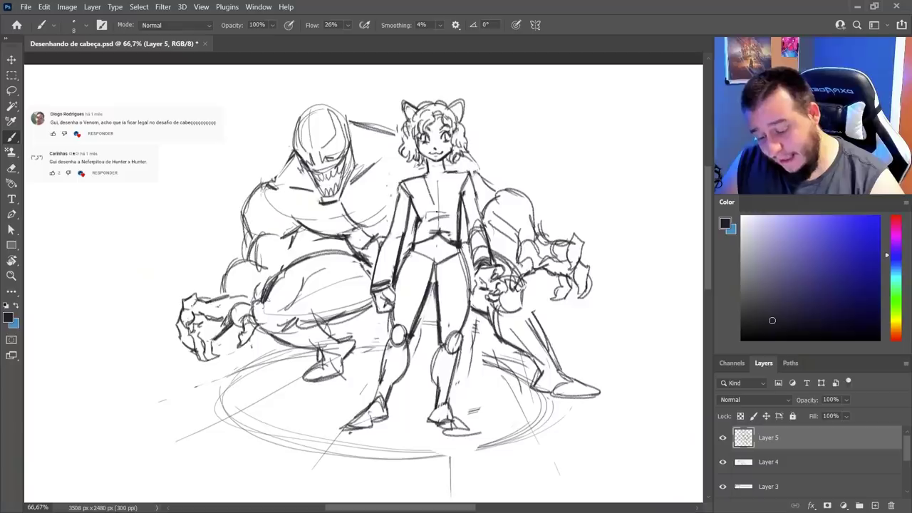
Draw the standing figure's V-shaped jacket opening with notched lapels, undoing unwanted strokes
{"action": "left_click_drag", "start_coordinate": [428, 182], "coordinate": [442, 215]}
{"action": "left_click_drag", "start_coordinate": [448, 172], "coordinate": [441, 215]}
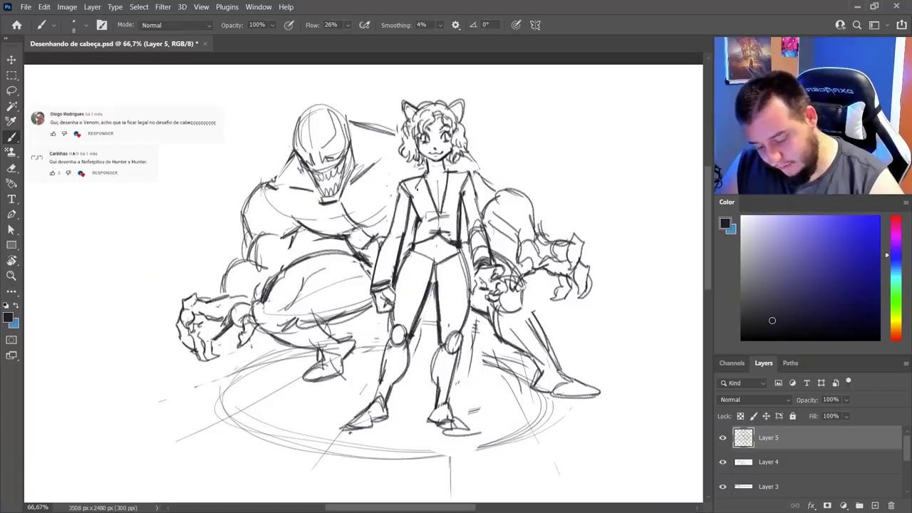
{"action": "left_click_drag", "start_coordinate": [451, 184], "coordinate": [448, 217]}
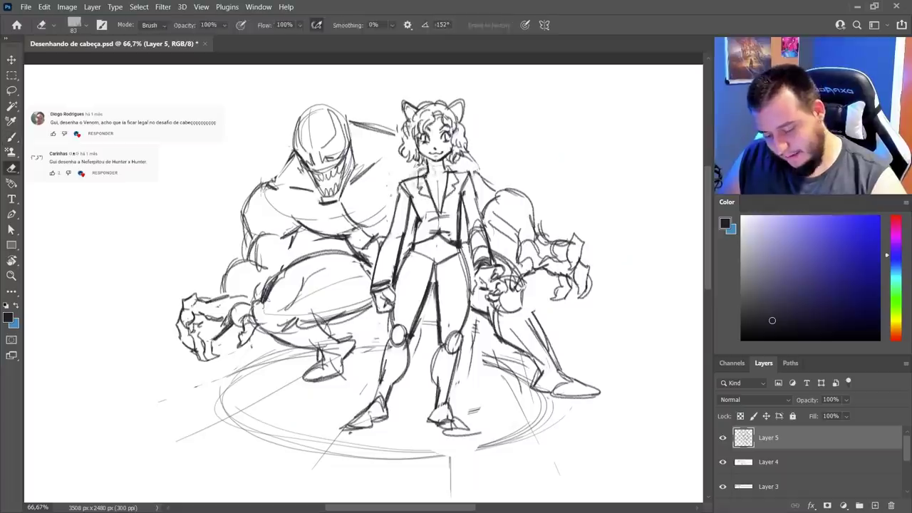
{"action": "key", "text": "ctrl+z"}
{"action": "key", "text": "ctrl+z"}
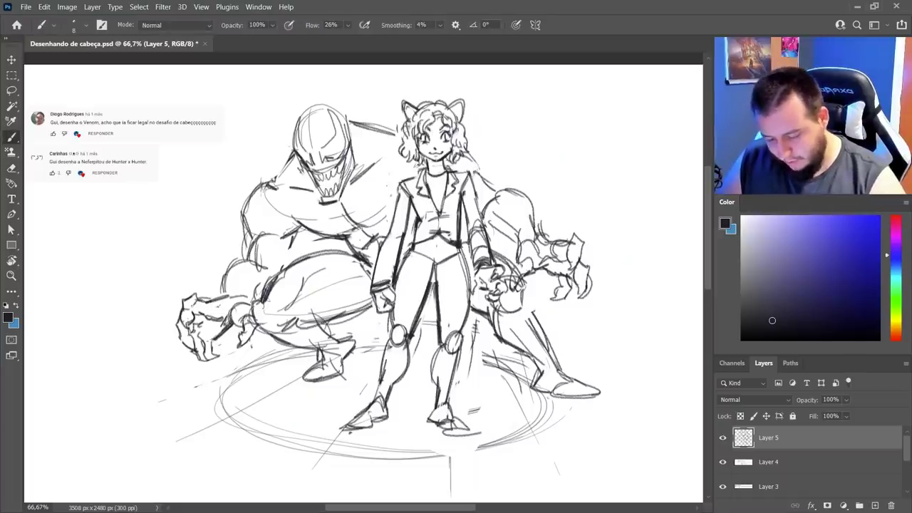
Add vertical pinstripes to the standing figure's jacket front and sleeves
{"action": "mouse_move", "coordinate": [401, 199]}
{"action": "left_mouse_down"}
{"action": "mouse_move", "coordinate": [379, 284]}
{"action": "mouse_move", "coordinate": [392, 244]}
{"action": "mouse_move", "coordinate": [389, 279]}
{"action": "left_mouse_up"}
{"action": "left_click_drag", "start_coordinate": [355, 252], "coordinate": [370, 265]}
{"action": "left_click_drag", "start_coordinate": [425, 180], "coordinate": [414, 238]}
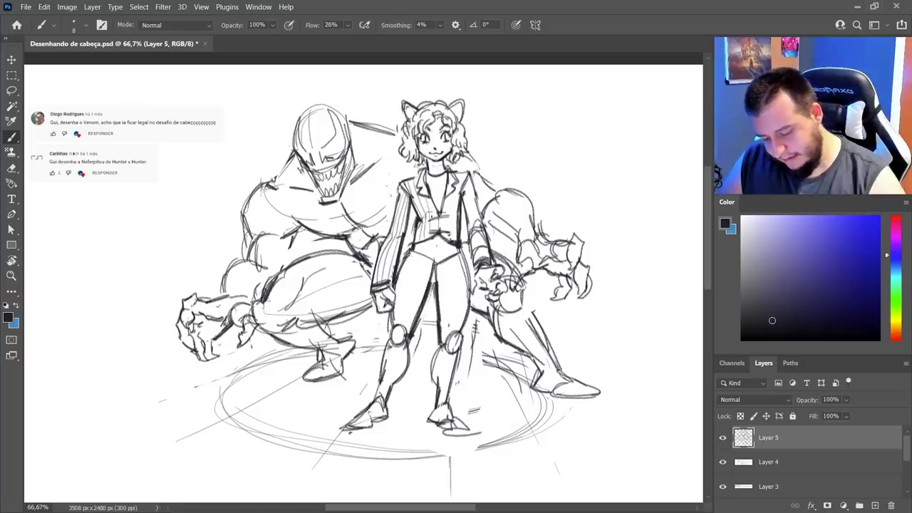
{"action": "left_click_drag", "start_coordinate": [466, 188], "coordinate": [488, 299]}
Clean up the standing figure's hips and add a shirt collar and front buttons inside the jacket
{"action": "key", "text": "e"}
{"action": "mouse_move", "coordinate": [476, 258]}
{"action": "left_mouse_down"}
{"action": "mouse_move", "coordinate": [486, 268]}
{"action": "mouse_move", "coordinate": [429, 258]}
{"action": "left_mouse_up"}
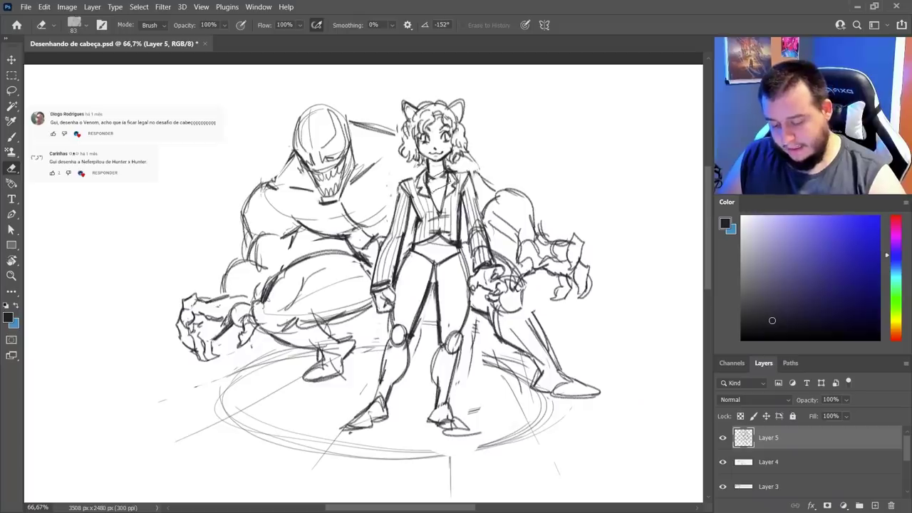
{"action": "left_click_drag", "start_coordinate": [437, 182], "coordinate": [435, 188]}
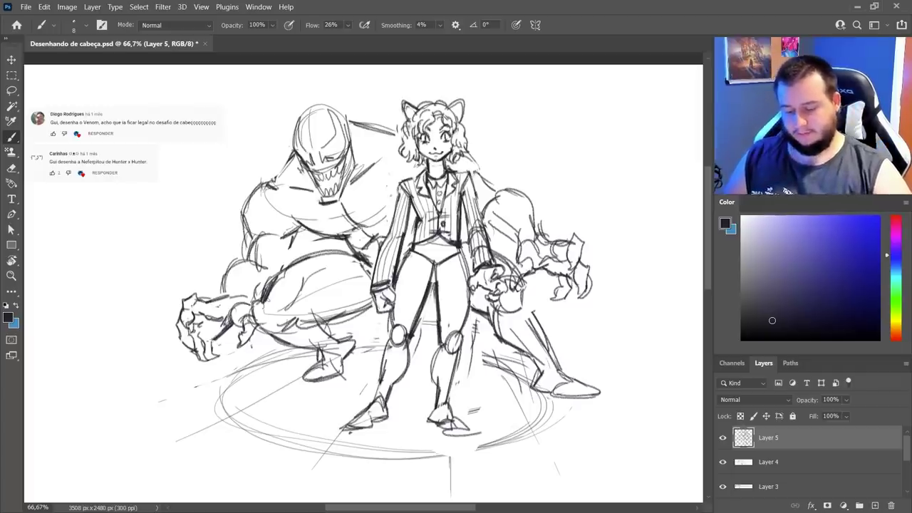
Redraw the standing figure's lower legs as knee-high socks filled with vertical stripes
{"action": "key", "text": "e"}
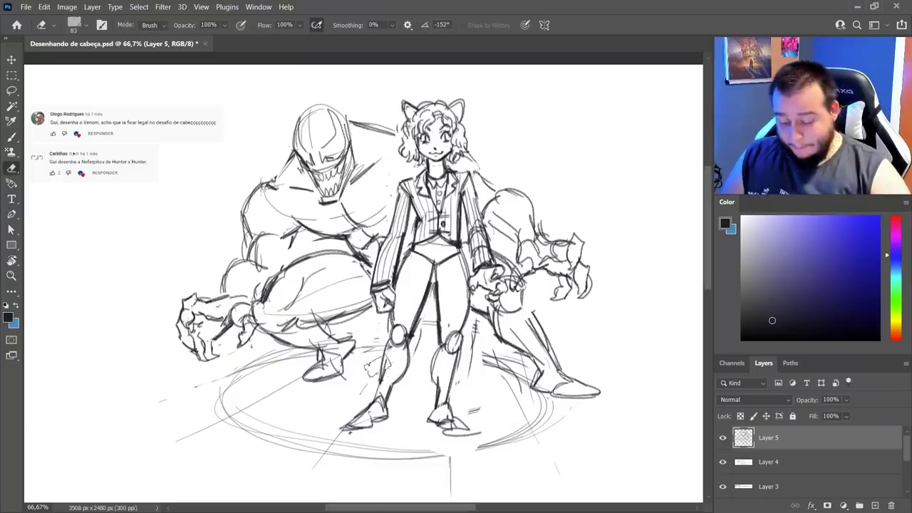
{"action": "left_click_drag", "start_coordinate": [391, 355], "coordinate": [377, 397]}
{"action": "key", "text": "b"}
{"action": "key", "text": "e"}
{"action": "left_click", "coordinate": [447, 357]}
{"action": "key", "text": "b"}
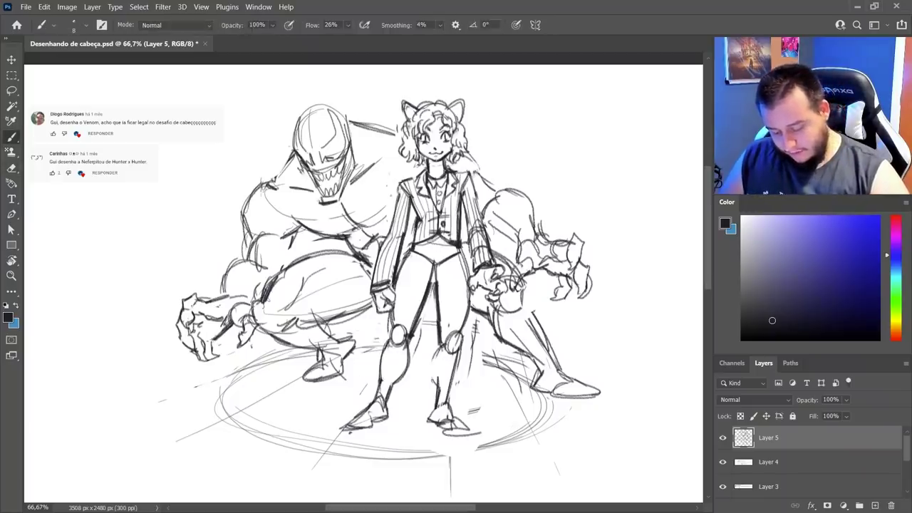
{"action": "left_click_drag", "start_coordinate": [440, 348], "coordinate": [436, 409]}
{"action": "key", "text": "e"}
{"action": "key", "text": "b"}
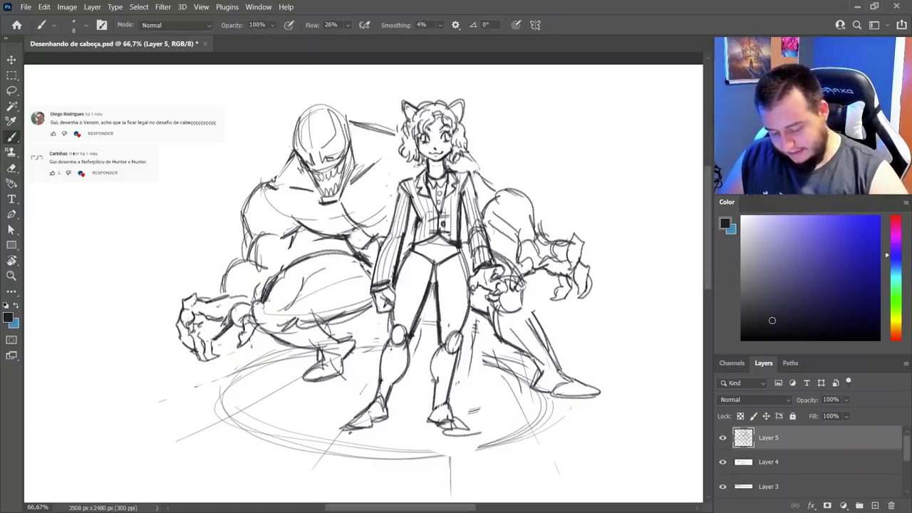
{"action": "mouse_move", "coordinate": [385, 346]}
{"action": "left_mouse_down"}
{"action": "mouse_move", "coordinate": [413, 349]}
{"action": "mouse_move", "coordinate": [382, 402]}
{"action": "left_mouse_up"}
{"action": "left_click_drag", "start_coordinate": [439, 364], "coordinate": [435, 409]}
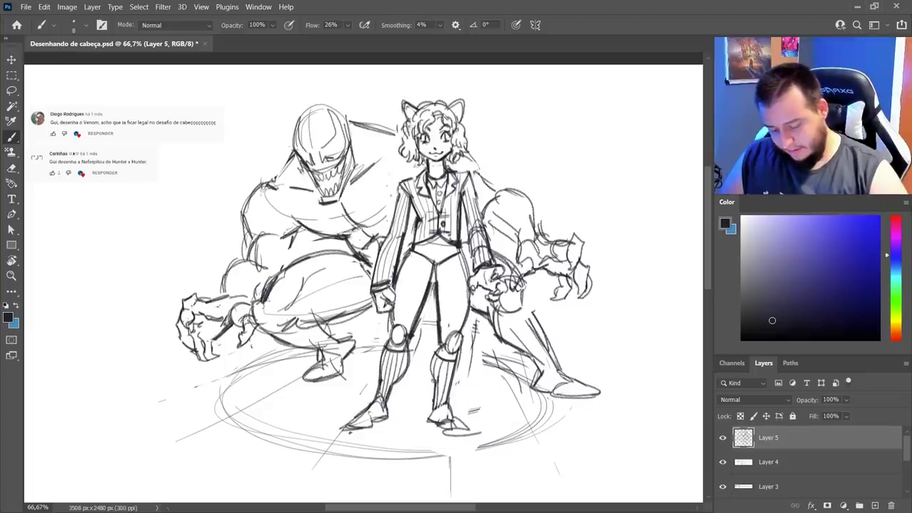
Draw the standing figure's pointed shoes and shade them dark
{"action": "mouse_move", "coordinate": [361, 419]}
{"action": "left_mouse_down"}
{"action": "mouse_move", "coordinate": [384, 407]}
{"action": "mouse_move", "coordinate": [372, 422]}
{"action": "left_mouse_up"}
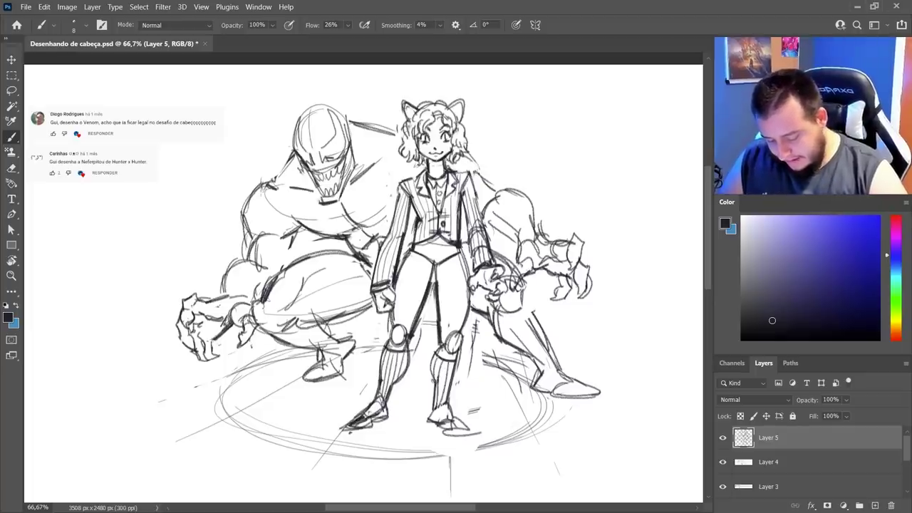
{"action": "left_click_drag", "start_coordinate": [373, 420], "coordinate": [386, 410]}
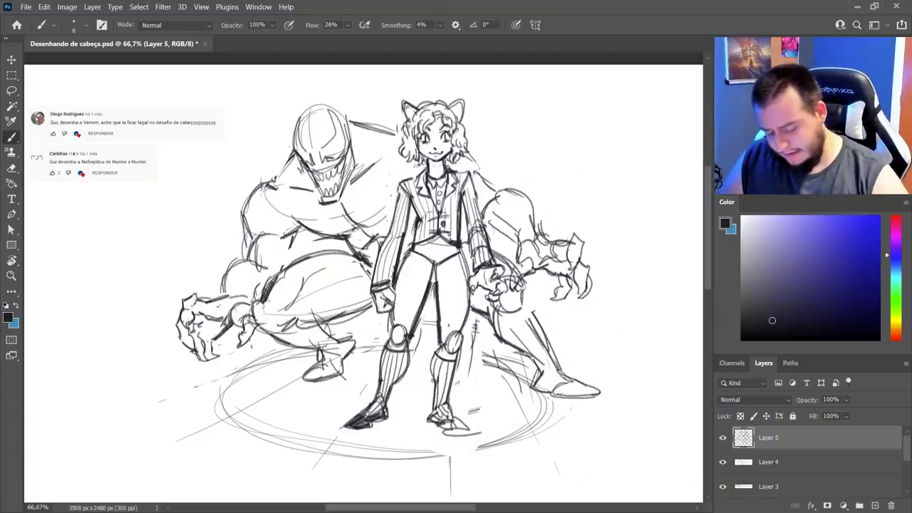
{"action": "left_click_drag", "start_coordinate": [449, 430], "coordinate": [481, 438]}
{"action": "key", "text": "e"}
{"action": "key", "text": "b"}
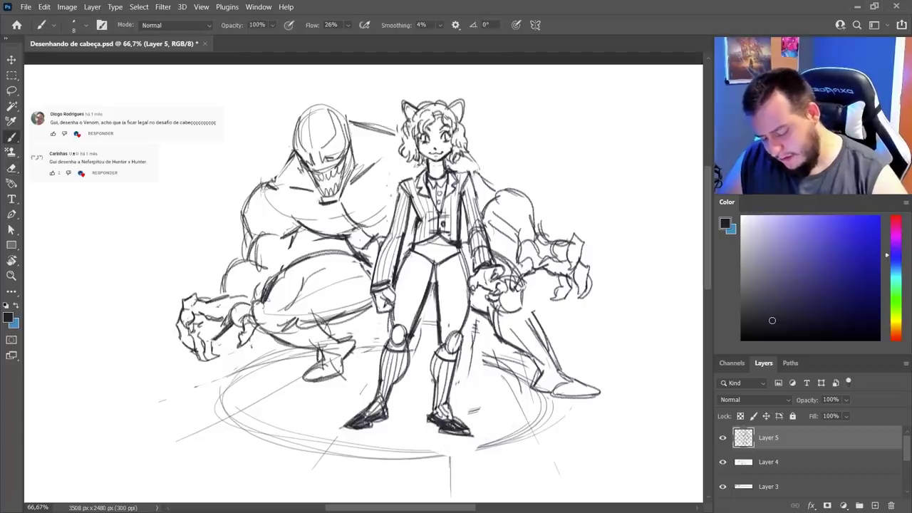
Clean up the sole of the standing figure's front shoe and add curved shorts hems across the thighs
{"action": "key", "text": "e"}
{"action": "mouse_move", "coordinate": [427, 431]}
{"action": "left_mouse_down"}
{"action": "mouse_move", "coordinate": [436, 431]}
{"action": "mouse_move", "coordinate": [428, 419]}
{"action": "mouse_move", "coordinate": [472, 436]}
{"action": "mouse_move", "coordinate": [459, 441]}
{"action": "left_mouse_up"}
{"action": "key", "text": "b"}
{"action": "key", "text": "e"}
{"action": "key", "text": "b"}
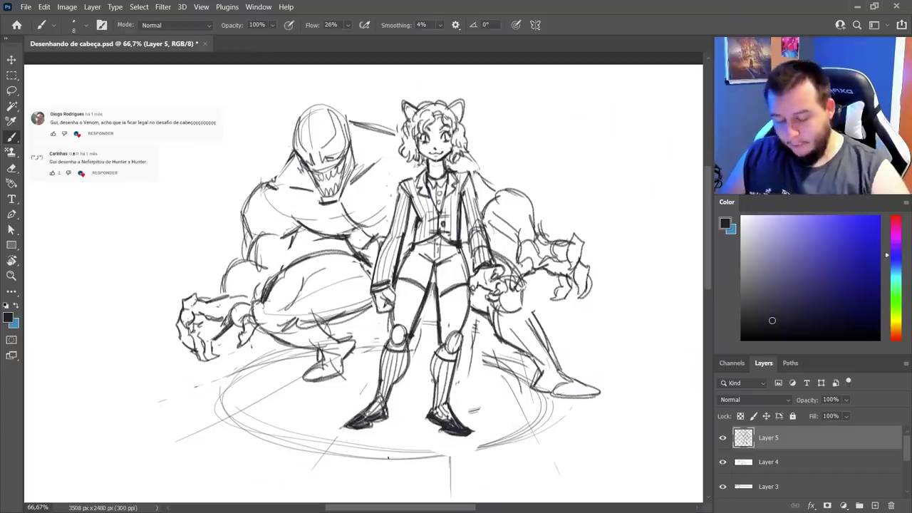
Draw a curling cat tail emerging behind the standing figure's legs
{"action": "left_click_drag", "start_coordinate": [389, 319], "coordinate": [360, 360]}
{"action": "key", "text": "e"}
{"action": "key", "text": "b"}
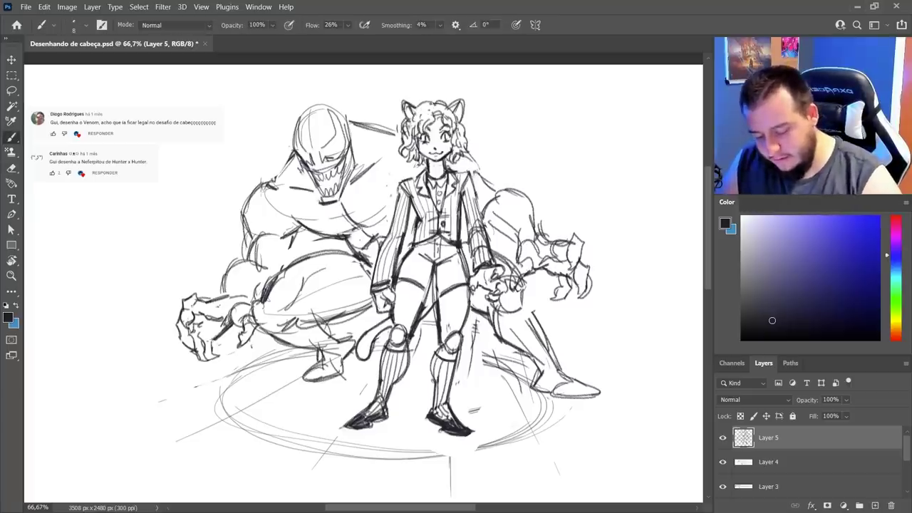
Select the standing figure's head with the Lasso and lower it slightly onto the neck
{"action": "key", "text": "l"}
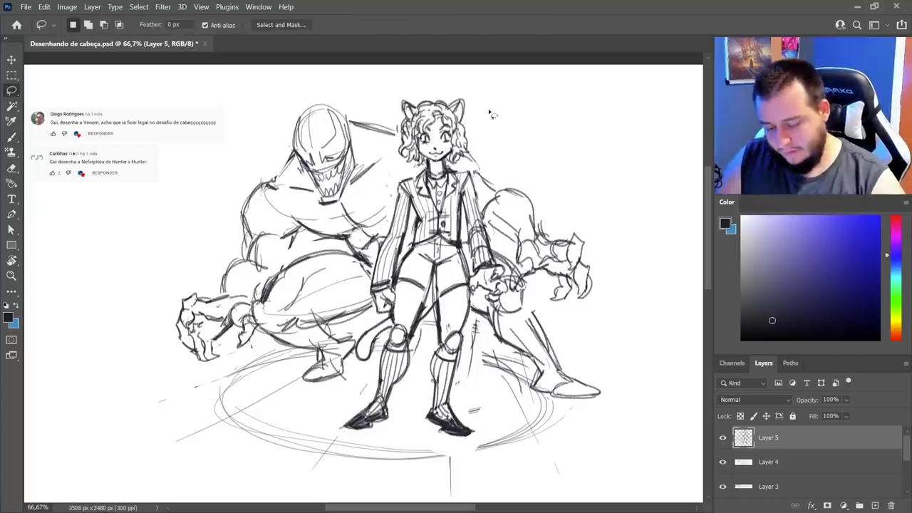
{"action": "mouse_move", "coordinate": [489, 120]}
{"action": "left_mouse_down"}
{"action": "mouse_move", "coordinate": [396, 119]}
{"action": "mouse_move", "coordinate": [424, 177]}
{"action": "mouse_move", "coordinate": [470, 93]}
{"action": "left_mouse_up"}
{"action": "left_click_drag", "start_coordinate": [471, 111], "coordinate": [471, 117]}
{"action": "key", "text": "ctrl+z"}
{"action": "mouse_move", "coordinate": [429, 168]}
{"action": "left_mouse_down"}
{"action": "mouse_move", "coordinate": [452, 165]}
{"action": "mouse_move", "coordinate": [447, 171]}
{"action": "left_mouse_up"}
{"action": "key", "text": "ctrl+d"}
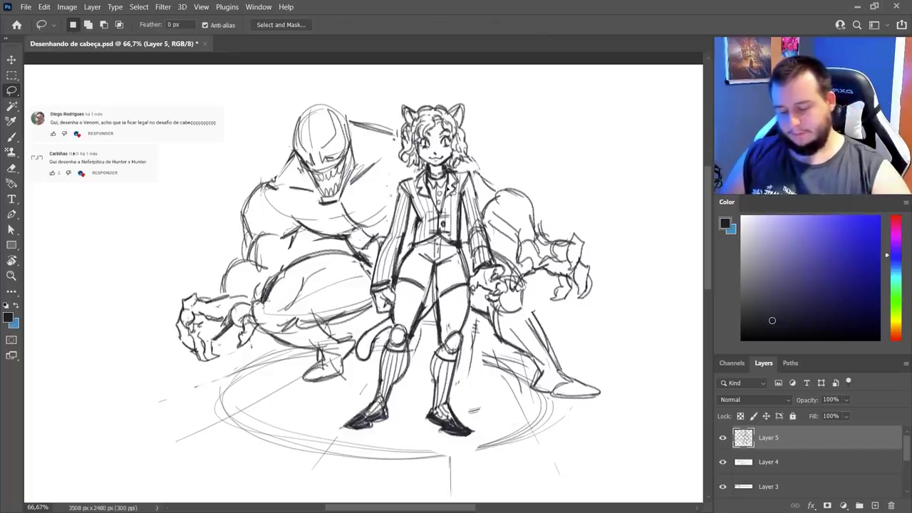
Erase the lines at the centre of Venom's chest and sketch the jagged body of the spider emblem
{"action": "key", "text": "b"}
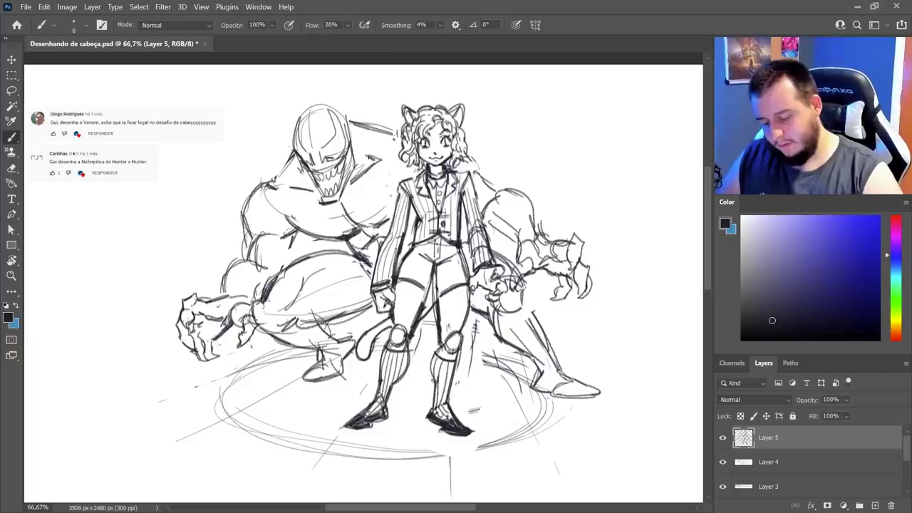
{"action": "key", "text": "e"}
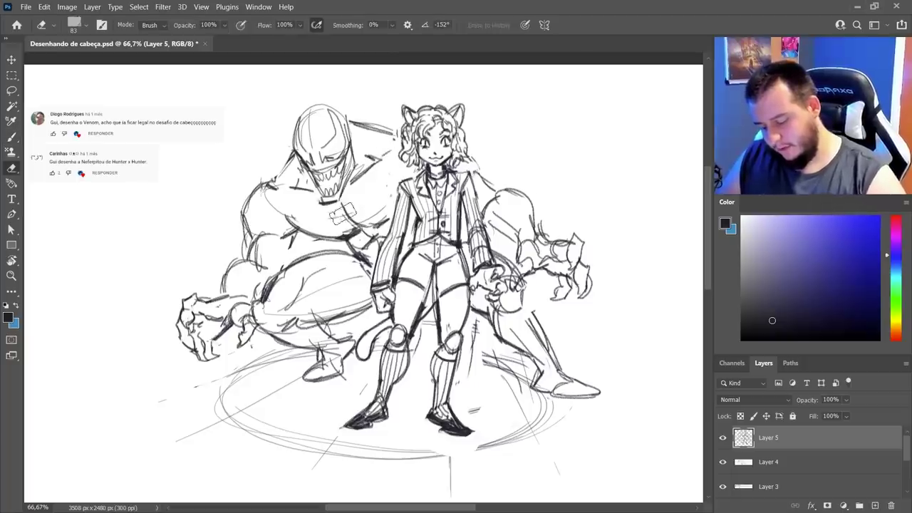
{"action": "mouse_move", "coordinate": [342, 211]}
{"action": "left_mouse_down"}
{"action": "mouse_move", "coordinate": [360, 222]}
{"action": "mouse_move", "coordinate": [337, 215]}
{"action": "left_mouse_up"}
{"action": "key", "text": "b"}
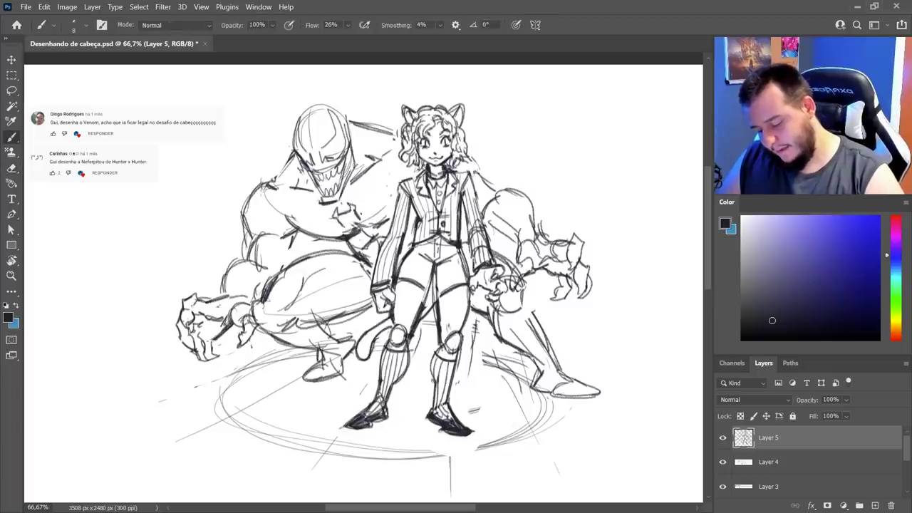
Draw the spider emblem's long angular legs wrapping across Venom's chest and shoulders, and clear overlapping lines beside the jacket sleeve
{"action": "left_click_drag", "start_coordinate": [361, 220], "coordinate": [381, 185]}
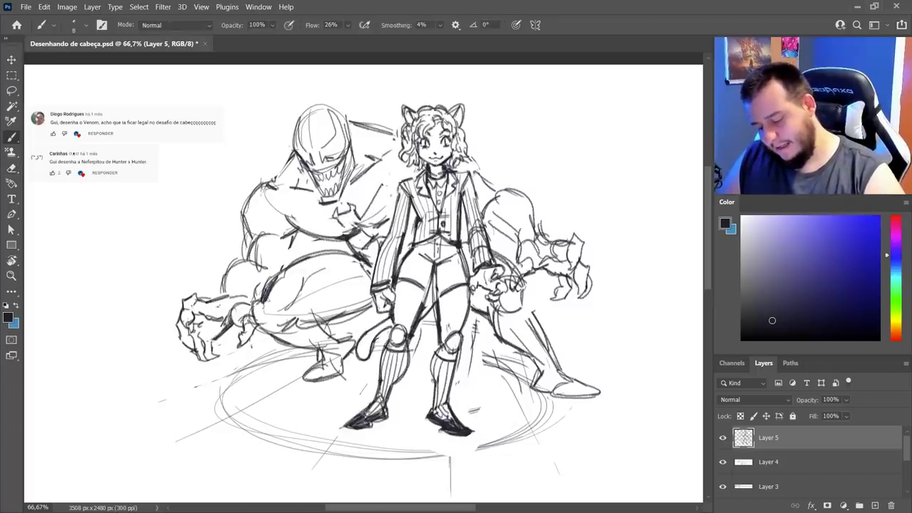
{"action": "mouse_move", "coordinate": [367, 129]}
{"action": "left_mouse_down"}
{"action": "mouse_move", "coordinate": [383, 188]}
{"action": "mouse_move", "coordinate": [360, 223]}
{"action": "left_mouse_up"}
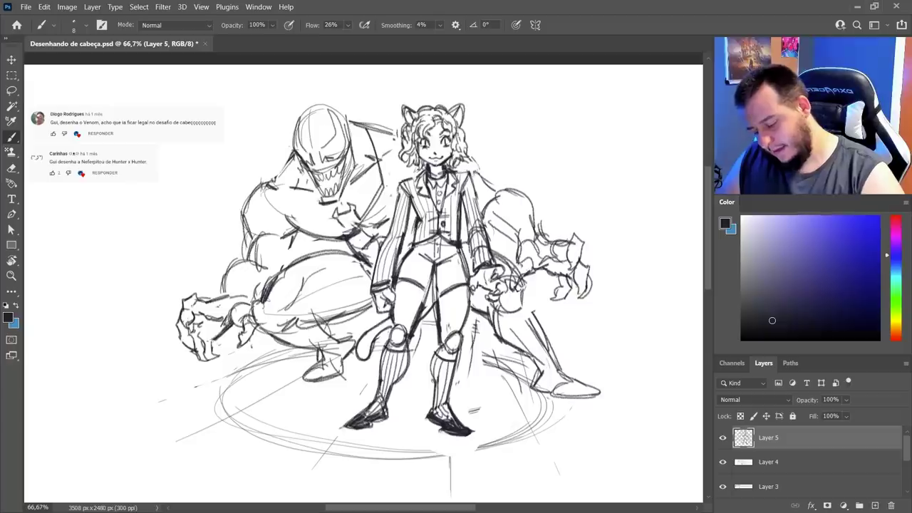
{"action": "mouse_move", "coordinate": [294, 158]}
{"action": "left_mouse_down"}
{"action": "mouse_move", "coordinate": [300, 198]}
{"action": "mouse_move", "coordinate": [346, 233]}
{"action": "left_mouse_up"}
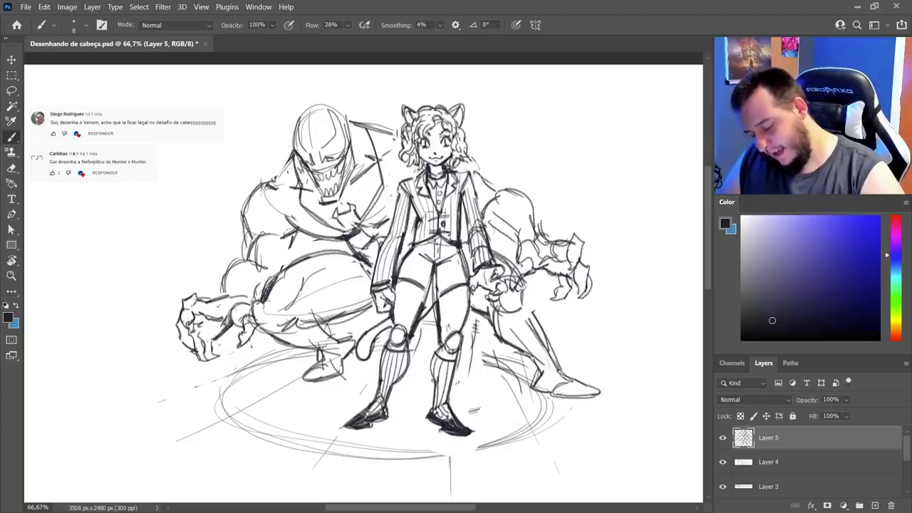
{"action": "left_click_drag", "start_coordinate": [300, 206], "coordinate": [334, 235]}
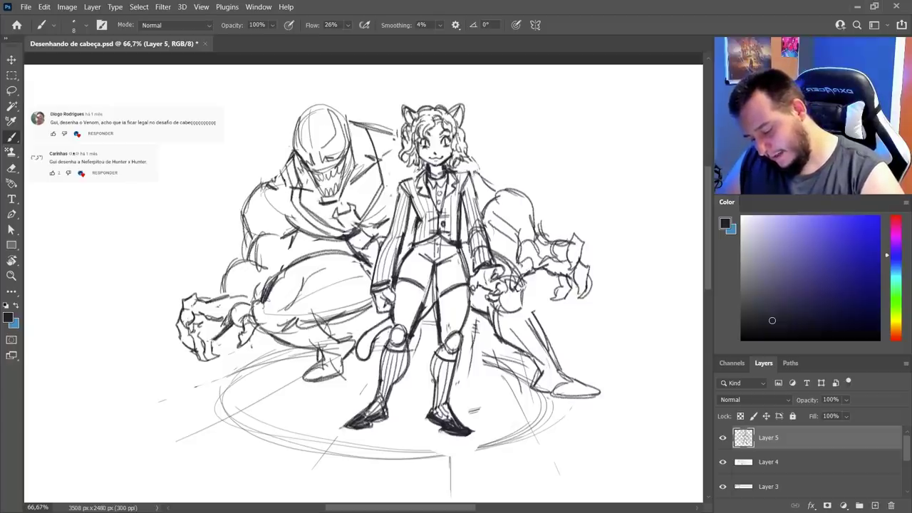
{"action": "left_click_drag", "start_coordinate": [283, 201], "coordinate": [320, 238]}
{"action": "mouse_move", "coordinate": [372, 130]}
{"action": "left_mouse_down"}
{"action": "mouse_move", "coordinate": [392, 174]}
{"action": "mouse_move", "coordinate": [371, 223]}
{"action": "mouse_move", "coordinate": [399, 171]}
{"action": "mouse_move", "coordinate": [370, 262]}
{"action": "left_mouse_up"}
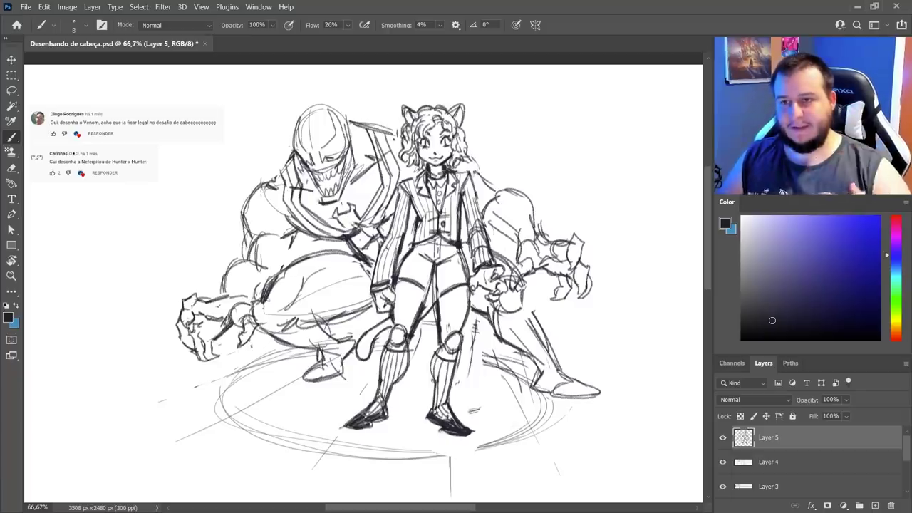
{"action": "key", "text": "e"}
{"action": "left_click_drag", "start_coordinate": [370, 228], "coordinate": [387, 241]}
Darken the shin and ankle contours of Venom's extended leg and clean up the outline of its foot
{"action": "key", "text": "b"}
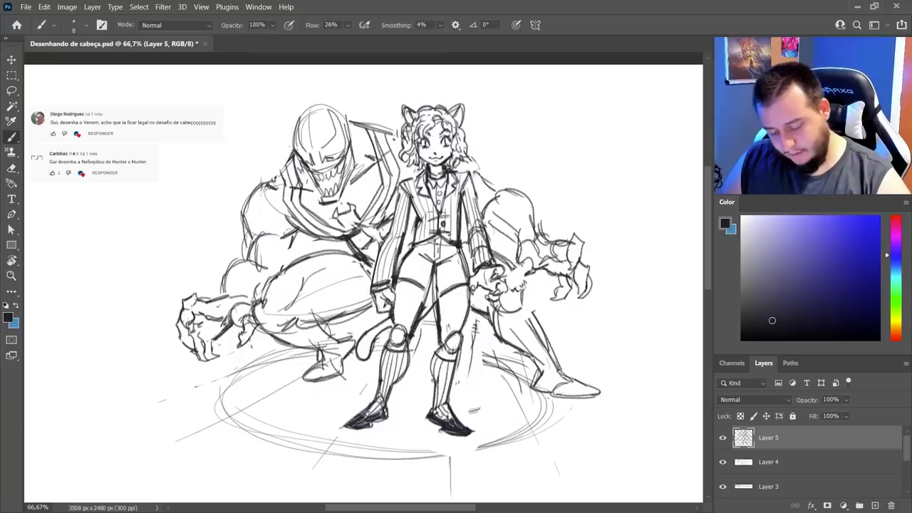
{"action": "left_click_drag", "start_coordinate": [523, 296], "coordinate": [562, 375]}
{"action": "left_click_drag", "start_coordinate": [540, 367], "coordinate": [526, 383]}
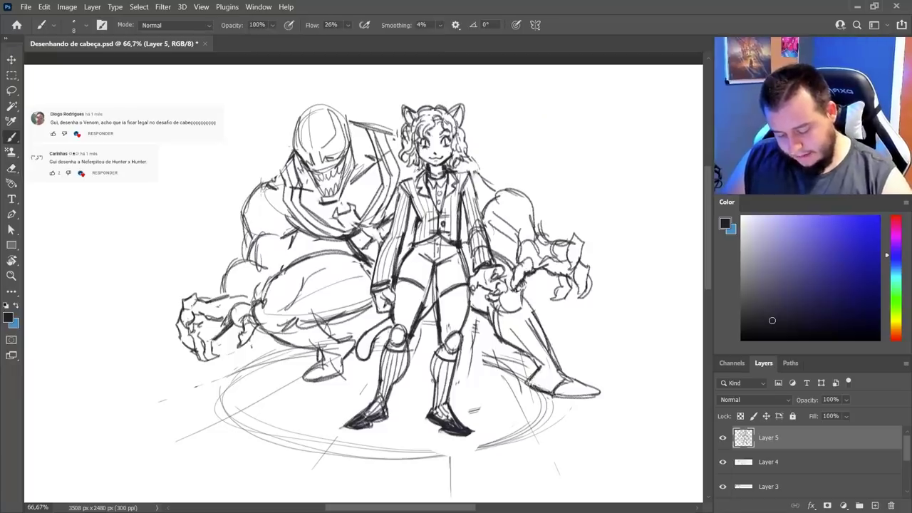
{"action": "key", "text": "e"}
{"action": "mouse_move", "coordinate": [581, 399]}
{"action": "left_mouse_down"}
{"action": "mouse_move", "coordinate": [546, 381]}
{"action": "mouse_move", "coordinate": [561, 397]}
{"action": "mouse_move", "coordinate": [599, 400]}
{"action": "left_mouse_up"}
Hatch horizontal ground shadows between the standing figure's shoes and behind its legs toward Venom's extended foot
{"action": "key", "text": "b"}
{"action": "left_click_drag", "start_coordinate": [385, 412], "coordinate": [426, 418]}
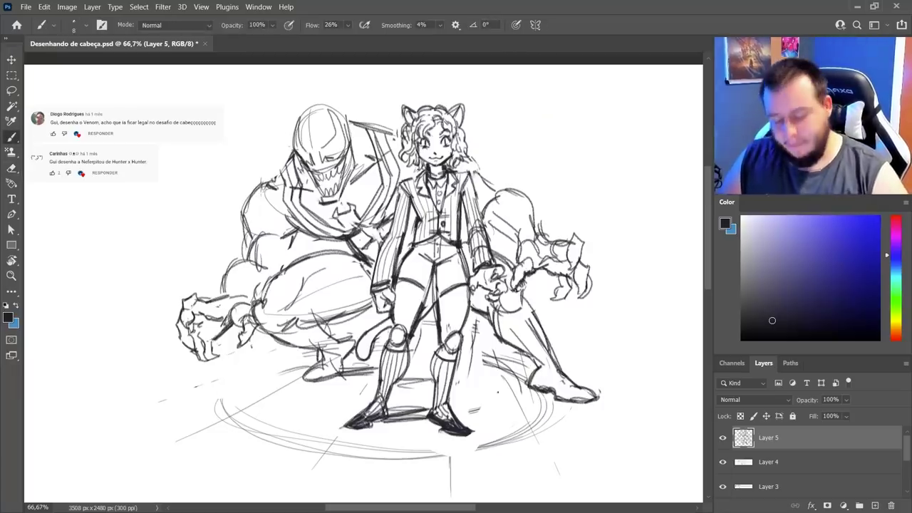
{"action": "left_click_drag", "start_coordinate": [454, 381], "coordinate": [488, 387]}
{"action": "left_click_drag", "start_coordinate": [451, 373], "coordinate": [511, 382]}
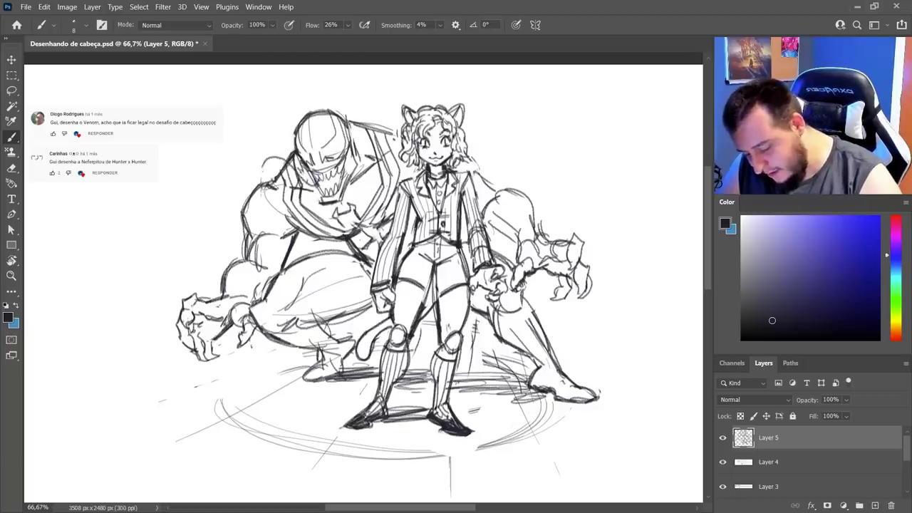
Draw a long curling tongue coming out of Venom's mouth and over the shoulder, erasing the lines it overlaps
{"action": "left_click_drag", "start_coordinate": [263, 170], "coordinate": [282, 164]}
{"action": "key", "text": "e"}
{"action": "mouse_move", "coordinate": [298, 187]}
{"action": "left_mouse_down"}
{"action": "mouse_move", "coordinate": [272, 164]}
{"action": "mouse_move", "coordinate": [300, 193]}
{"action": "mouse_move", "coordinate": [327, 193]}
{"action": "left_mouse_up"}
{"action": "key", "text": "b"}
{"action": "left_click_drag", "start_coordinate": [289, 176], "coordinate": [321, 199]}
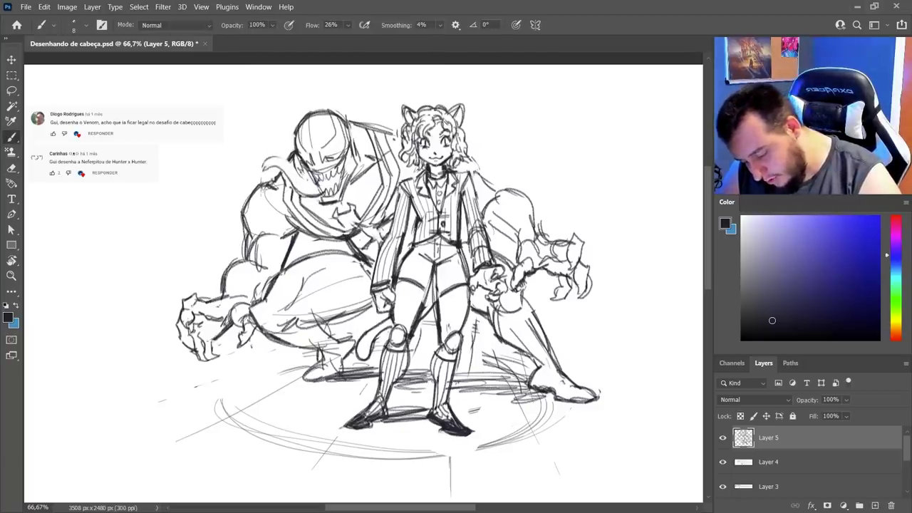
{"action": "left_click_drag", "start_coordinate": [263, 165], "coordinate": [335, 186]}
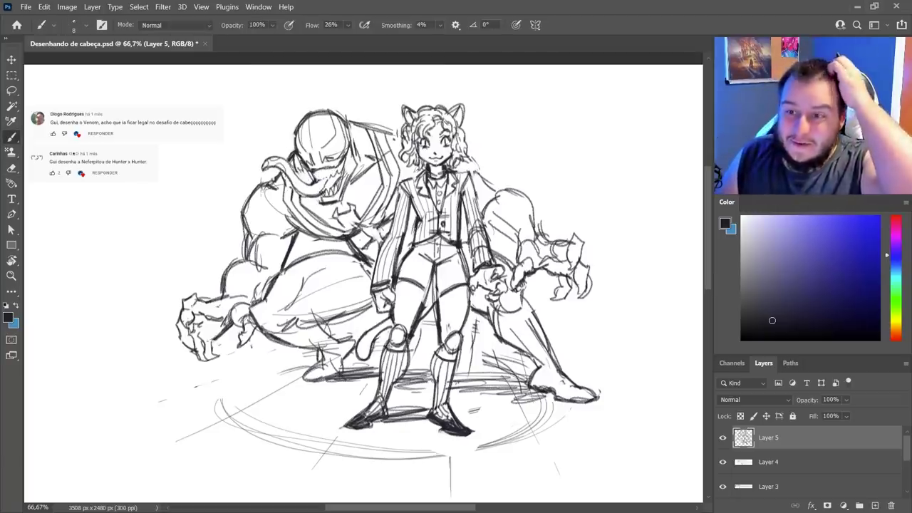
Redraw Venom's curved upper lip above the tongue and erase the rough lines around the mouth
{"action": "key", "text": "z"}
{"action": "left_click", "coordinate": [332, 177]}
{"action": "key", "text": "e"}
{"action": "right_click", "coordinate": [340, 171]}
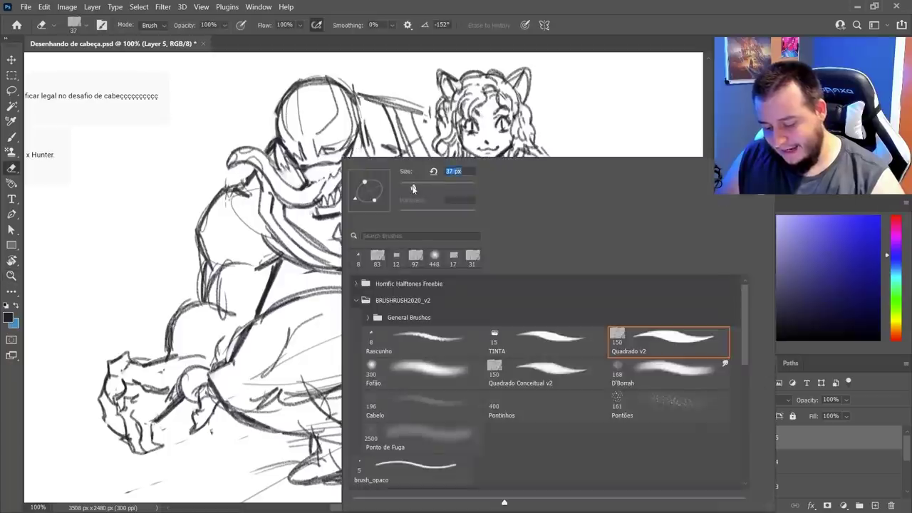
{"action": "key", "text": "Escape"}
{"action": "key", "text": "b"}
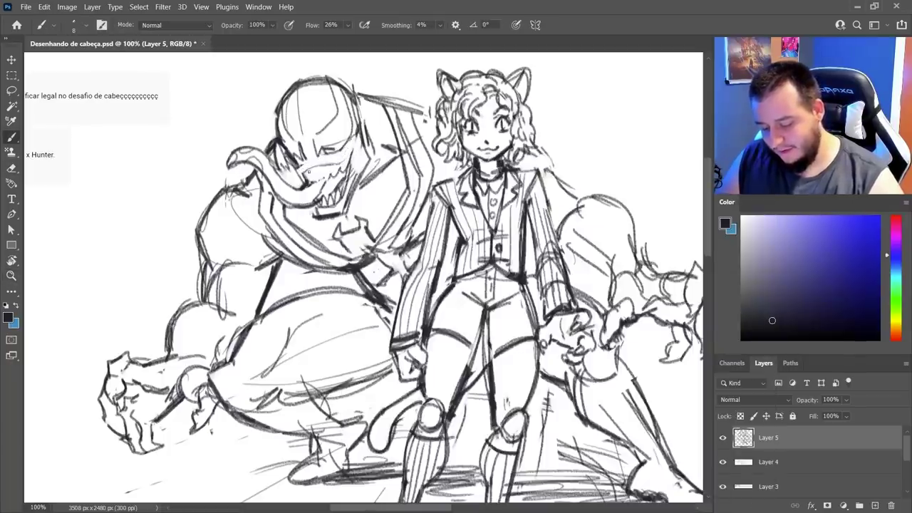
{"action": "mouse_move", "coordinate": [308, 171]}
{"action": "left_mouse_down"}
{"action": "mouse_move", "coordinate": [338, 164]}
{"action": "mouse_move", "coordinate": [356, 141]}
{"action": "mouse_move", "coordinate": [300, 171]}
{"action": "left_mouse_up"}
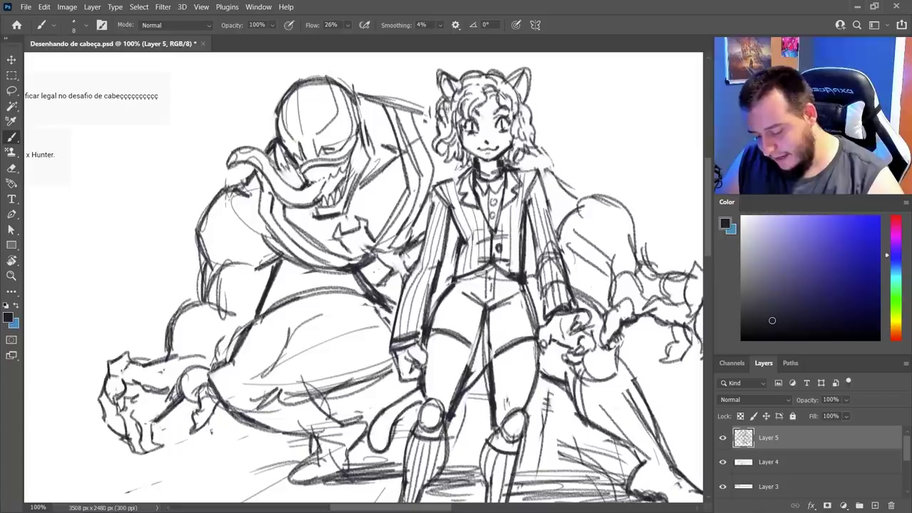
{"action": "key", "text": "e"}
{"action": "left_click_drag", "start_coordinate": [356, 162], "coordinate": [322, 209]}
Draw sharp fangs along Venom's upper and lower jaws and darken the mouth interior around the tongue
{"action": "key", "text": "b"}
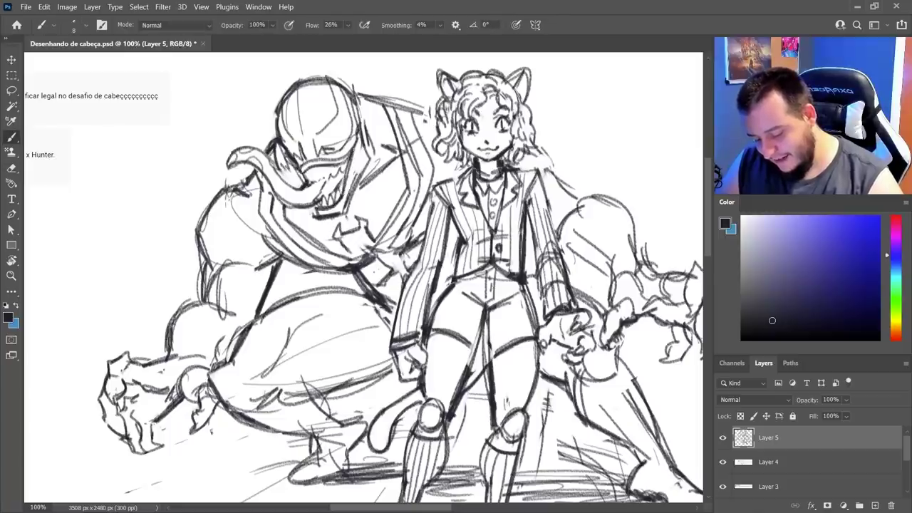
{"action": "mouse_move", "coordinate": [356, 142]}
{"action": "left_mouse_down"}
{"action": "mouse_move", "coordinate": [336, 210]}
{"action": "mouse_move", "coordinate": [348, 216]}
{"action": "left_mouse_up"}
{"action": "key", "text": "e"}
{"action": "key", "text": "b"}
{"action": "key", "text": "e"}
{"action": "key", "text": "b"}
{"action": "key", "text": "e"}
{"action": "key", "text": "b"}
{"action": "mouse_move", "coordinate": [358, 166]}
{"action": "left_mouse_down"}
{"action": "mouse_move", "coordinate": [346, 212]}
{"action": "mouse_move", "coordinate": [322, 202]}
{"action": "mouse_move", "coordinate": [332, 194]}
{"action": "mouse_move", "coordinate": [318, 207]}
{"action": "left_mouse_up"}
{"action": "key", "text": "e"}
{"action": "key", "text": "b"}
{"action": "left_click_drag", "start_coordinate": [305, 168], "coordinate": [335, 183]}
{"action": "left_click_drag", "start_coordinate": [312, 194], "coordinate": [333, 212]}
{"action": "mouse_move", "coordinate": [332, 163]}
{"action": "left_mouse_down"}
{"action": "mouse_move", "coordinate": [343, 175]}
{"action": "mouse_move", "coordinate": [340, 198]}
{"action": "left_mouse_up"}
{"action": "key", "text": "e"}
{"action": "key", "text": "b"}
{"action": "key", "text": "e"}
{"action": "key", "text": "b"}
Reshape Venom's eye nearest the standing figure with a curved outline and a jagged inner corner
{"action": "mouse_move", "coordinate": [325, 139]}
{"action": "left_mouse_down"}
{"action": "mouse_move", "coordinate": [312, 149]}
{"action": "mouse_move", "coordinate": [329, 127]}
{"action": "mouse_move", "coordinate": [332, 93]}
{"action": "mouse_move", "coordinate": [340, 112]}
{"action": "mouse_move", "coordinate": [321, 152]}
{"action": "left_mouse_up"}
{"action": "key", "text": "e"}
{"action": "key", "text": "b"}
{"action": "key", "text": "e"}
{"action": "key", "text": "b"}
{"action": "key", "text": "e"}
{"action": "key", "text": "b"}
{"action": "key", "text": "e"}
{"action": "mouse_move", "coordinate": [335, 121]}
{"action": "left_mouse_down"}
{"action": "mouse_move", "coordinate": [315, 148]}
{"action": "mouse_move", "coordinate": [337, 149]}
{"action": "left_mouse_up"}
{"action": "key", "text": "b"}
{"action": "key", "text": "e"}
{"action": "key", "text": "b"}
{"action": "key", "text": "e"}
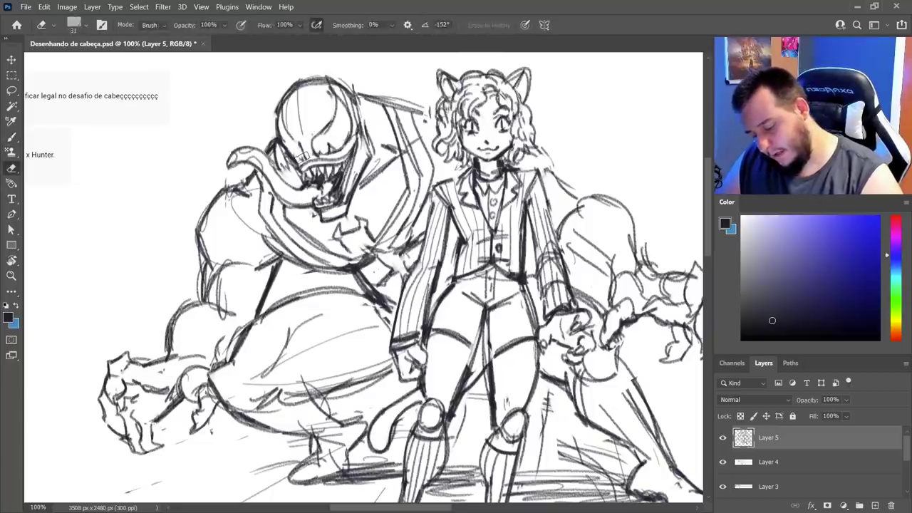
Outline both of Venom's large curved eyes and clean up their edges with alternating brush and eraser strokes
{"action": "key", "text": "b"}
{"action": "left_click_drag", "start_coordinate": [282, 111], "coordinate": [299, 145]}
{"action": "mouse_move", "coordinate": [336, 101]}
{"action": "left_mouse_down"}
{"action": "mouse_move", "coordinate": [308, 157]}
{"action": "mouse_move", "coordinate": [316, 157]}
{"action": "left_mouse_up"}
{"action": "key", "text": "e"}
{"action": "key", "text": "b"}
{"action": "left_click_drag", "start_coordinate": [329, 118], "coordinate": [311, 144]}
{"action": "key", "text": "e"}
{"action": "key", "text": "b"}
{"action": "mouse_move", "coordinate": [336, 98]}
{"action": "left_mouse_down"}
{"action": "mouse_move", "coordinate": [313, 157]}
{"action": "mouse_move", "coordinate": [347, 142]}
{"action": "mouse_move", "coordinate": [344, 104]}
{"action": "left_mouse_up"}
{"action": "key", "text": "e"}
{"action": "key", "text": "b"}
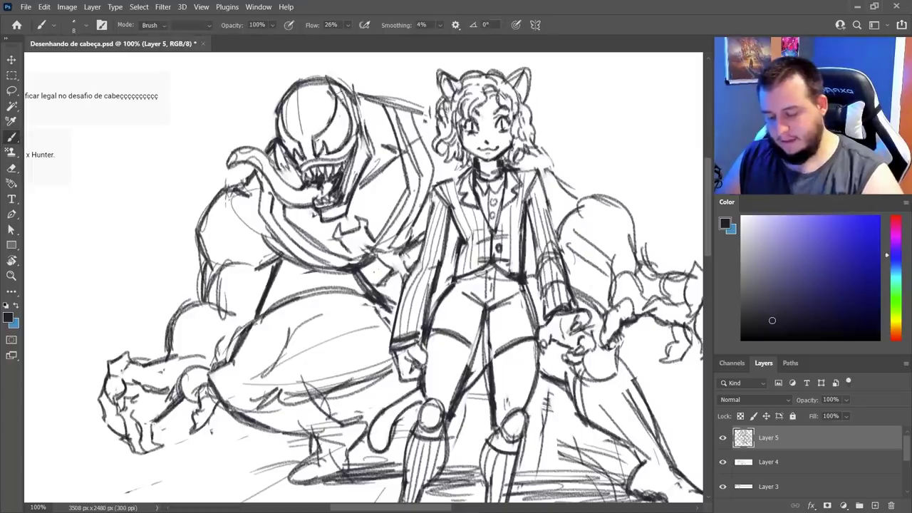
{"action": "key", "text": "e"}
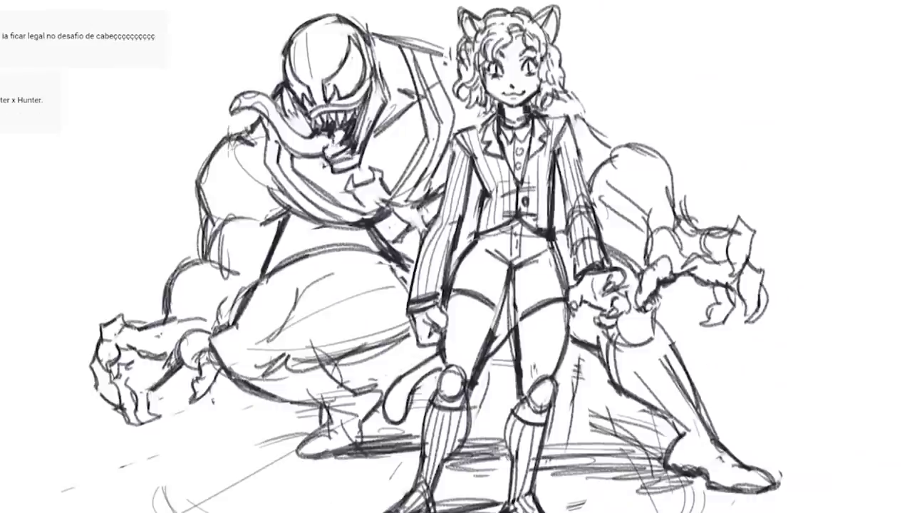
{"action": "left_click_drag", "start_coordinate": [323, 148], "coordinate": [352, 135]}
{"action": "key", "text": "b"}
{"action": "left_click_drag", "start_coordinate": [360, 120], "coordinate": [330, 157]}
Darken the contours of Venom's outstretched shoulder, arm and clawed hand behind the standing figure
{"action": "left_click_drag", "start_coordinate": [560, 76], "coordinate": [680, 201]}
{"action": "left_click_drag", "start_coordinate": [674, 193], "coordinate": [686, 215]}
{"action": "left_click_drag", "start_coordinate": [601, 210], "coordinate": [659, 238]}
{"action": "mouse_move", "coordinate": [437, 236]}
{"action": "left_mouse_down"}
{"action": "mouse_move", "coordinate": [470, 254]}
{"action": "mouse_move", "coordinate": [469, 277]}
{"action": "left_mouse_up"}
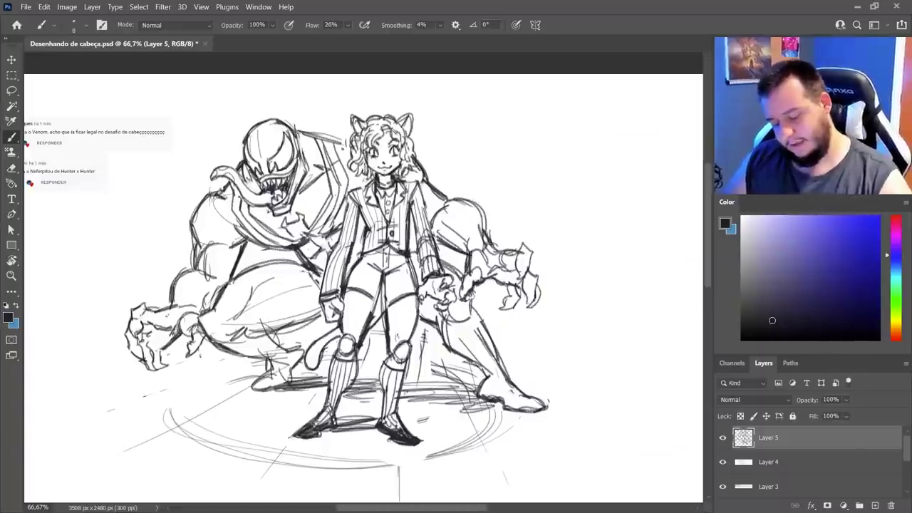
{"action": "left_click_drag", "start_coordinate": [495, 249], "coordinate": [522, 253]}
{"action": "left_click_drag", "start_coordinate": [523, 244], "coordinate": [530, 270]}
{"action": "left_click_drag", "start_coordinate": [535, 275], "coordinate": [530, 308]}
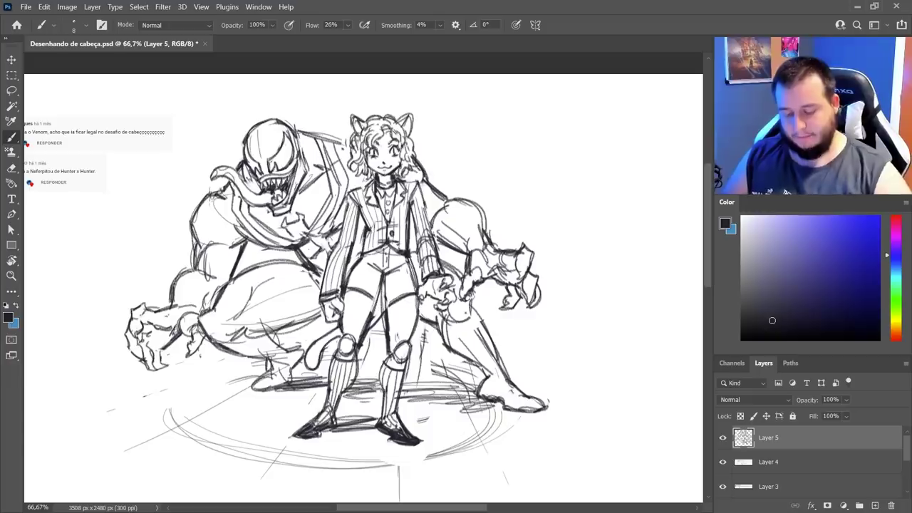
Reinforce the contours of Venom's legs and rear foot, and retouch the standing figure's pointed shoes
{"action": "mouse_move", "coordinate": [468, 302]}
{"action": "left_mouse_down"}
{"action": "mouse_move", "coordinate": [494, 352]}
{"action": "mouse_move", "coordinate": [496, 344]}
{"action": "left_mouse_up"}
{"action": "left_click_drag", "start_coordinate": [436, 323], "coordinate": [492, 383]}
{"action": "mouse_move", "coordinate": [269, 335]}
{"action": "left_mouse_down"}
{"action": "mouse_move", "coordinate": [289, 353]}
{"action": "mouse_move", "coordinate": [249, 387]}
{"action": "left_mouse_up"}
{"action": "key", "text": "e"}
{"action": "key", "text": "b"}
{"action": "left_click_drag", "start_coordinate": [312, 422], "coordinate": [291, 435]}
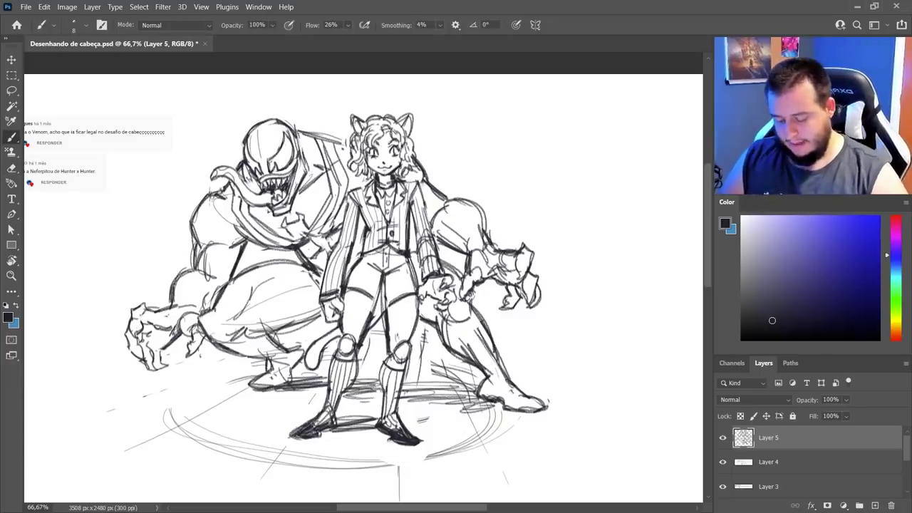
{"action": "left_click_drag", "start_coordinate": [412, 432], "coordinate": [481, 399]}
Erase the stray lines above Venom's shoulder beside the head and redraw the shoulder's upper edge
{"action": "key", "text": "v"}
{"action": "left_click_drag", "start_coordinate": [581, 333], "coordinate": [563, 371]}
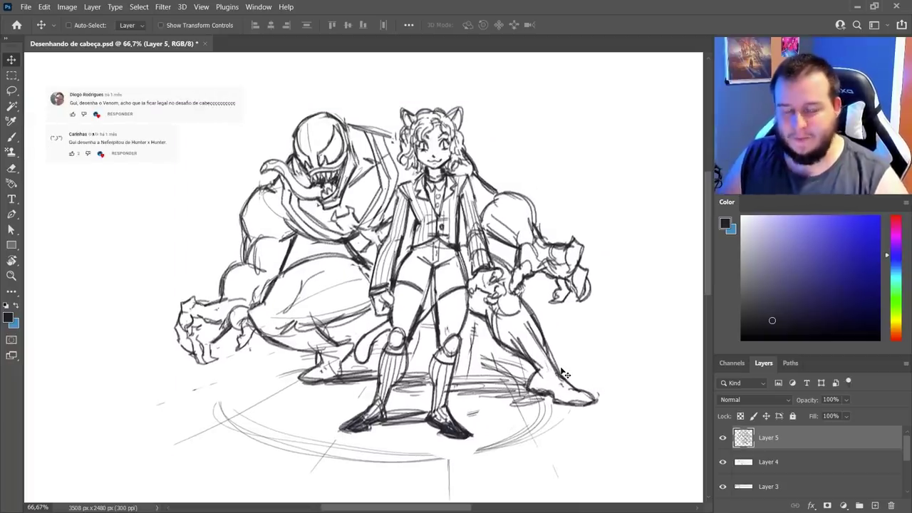
{"action": "left_click_drag", "start_coordinate": [526, 341], "coordinate": [513, 310]}
{"action": "key", "text": "e"}
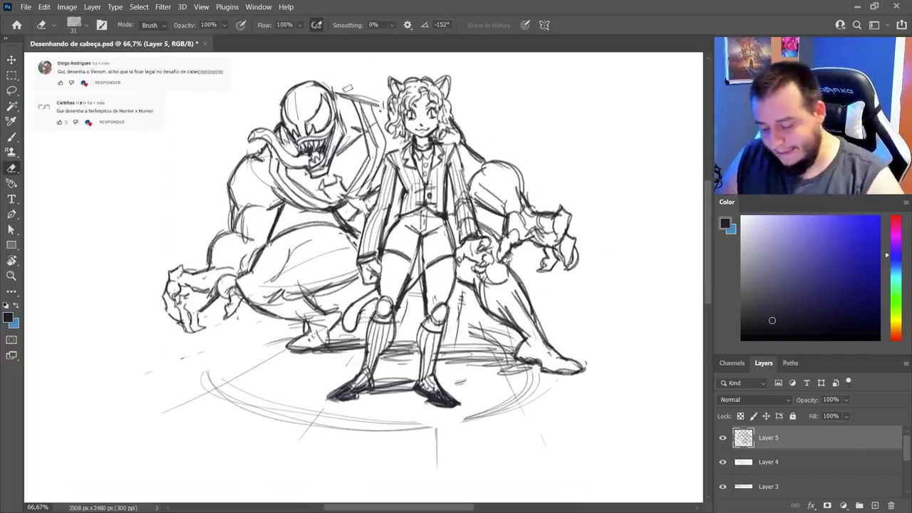
{"action": "left_click_drag", "start_coordinate": [347, 88], "coordinate": [367, 99]}
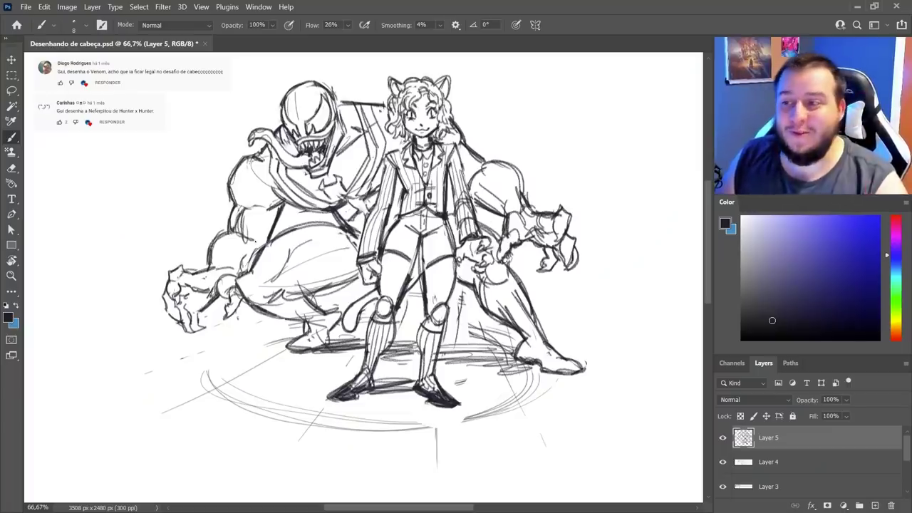
Set the Eraser size to 77 px
{"action": "key", "text": "v"}
{"action": "left_click_drag", "start_coordinate": [484, 324], "coordinate": [490, 342]}
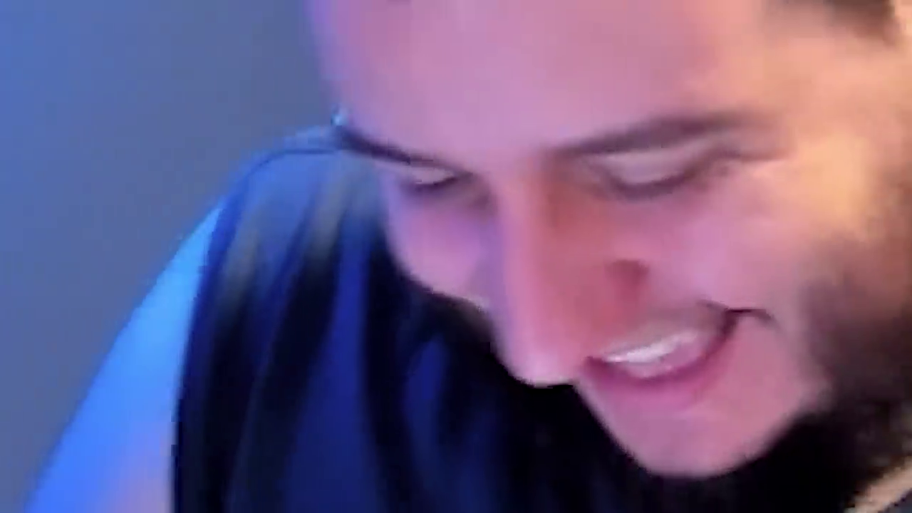
{"action": "right_click", "coordinate": [430, 164]}
{"action": "left_click_drag", "start_coordinate": [487, 189], "coordinate": [507, 186]}
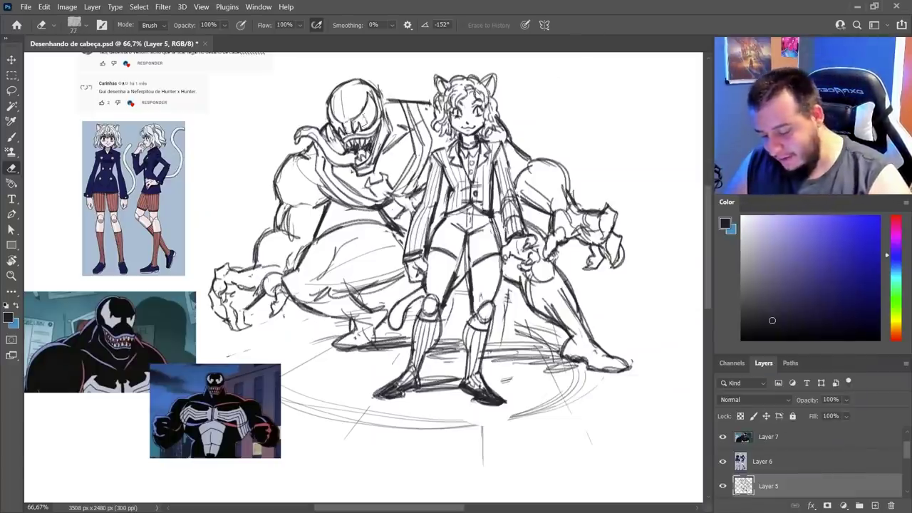
Duplicate Layer 5 and hide the original, keeping the copy active for corrections
{"action": "key", "text": "b"}
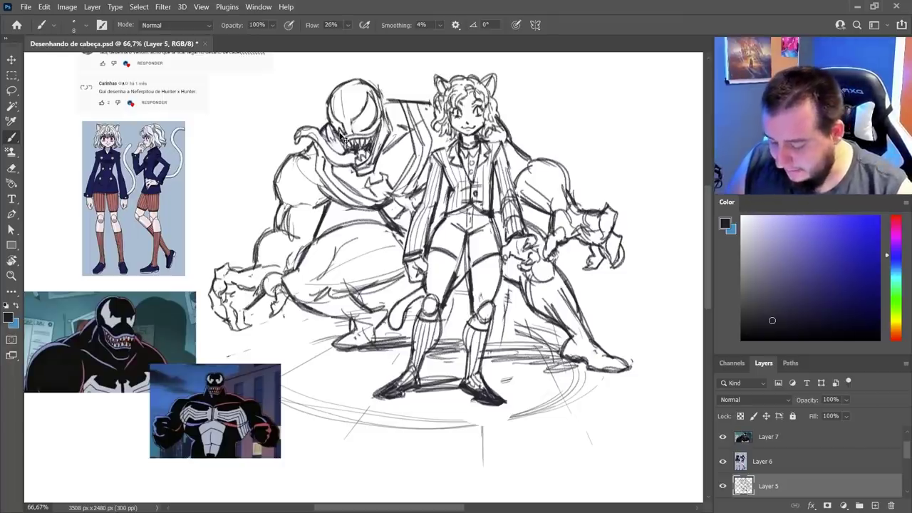
{"action": "key", "text": "ctrl+j"}
{"action": "scroll", "coordinate": [724, 471], "scroll_direction": "down", "scroll_amount": 1}
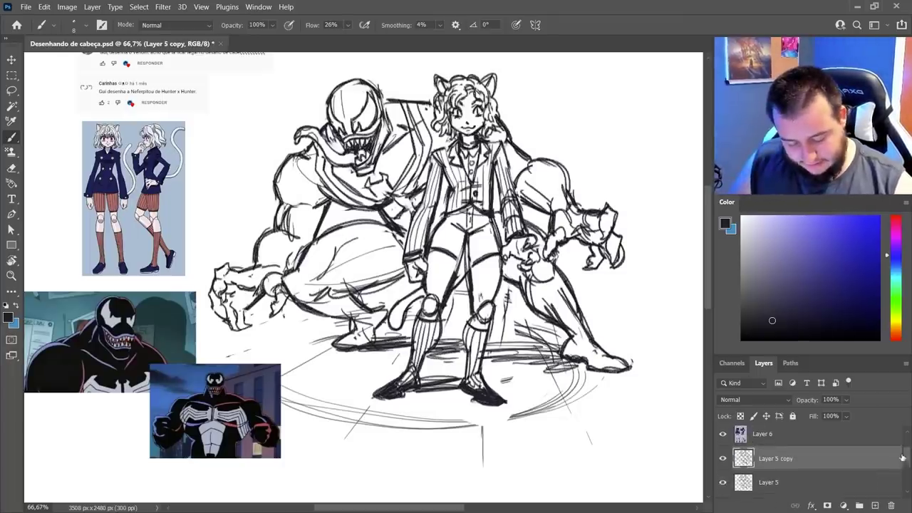
{"action": "left_click", "coordinate": [723, 481]}
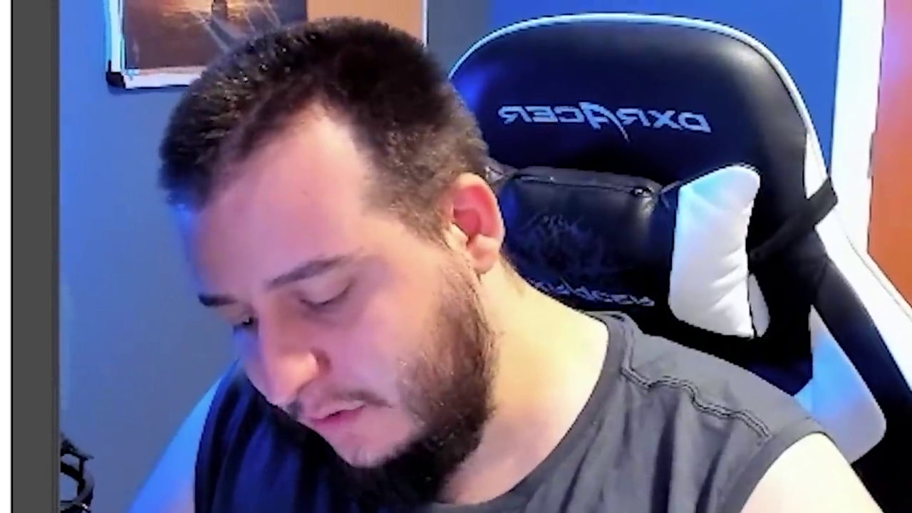
Erase and redraw the jagged inner edge of Venom's eye on the duplicated layer to match the reference
{"action": "key", "text": "e"}
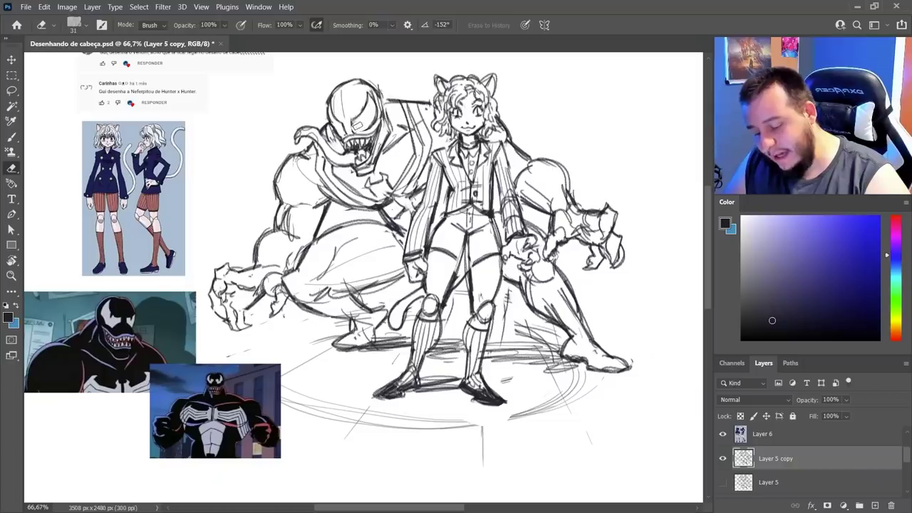
{"action": "key", "text": "b"}
{"action": "key", "text": "e"}
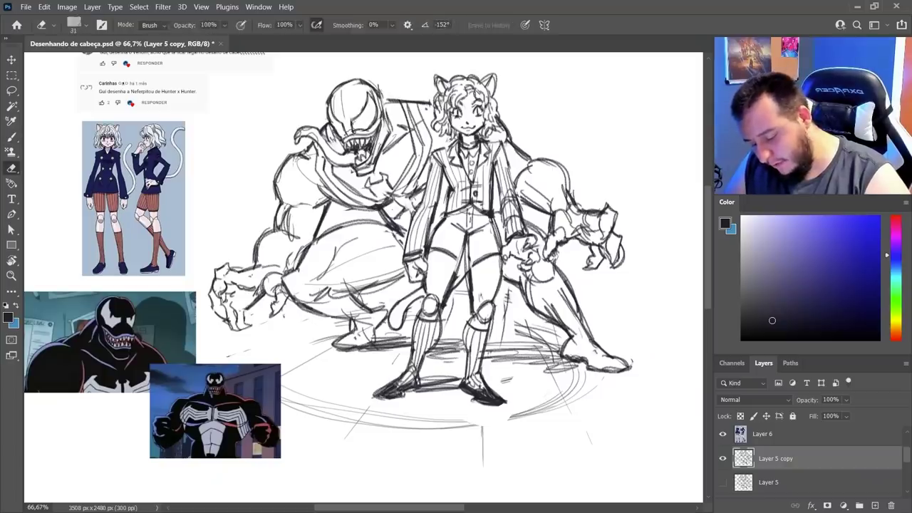
{"action": "key", "text": "b"}
{"action": "key", "text": "e"}
{"action": "key", "text": "b"}
{"action": "left_click_drag", "start_coordinate": [364, 110], "coordinate": [364, 124]}
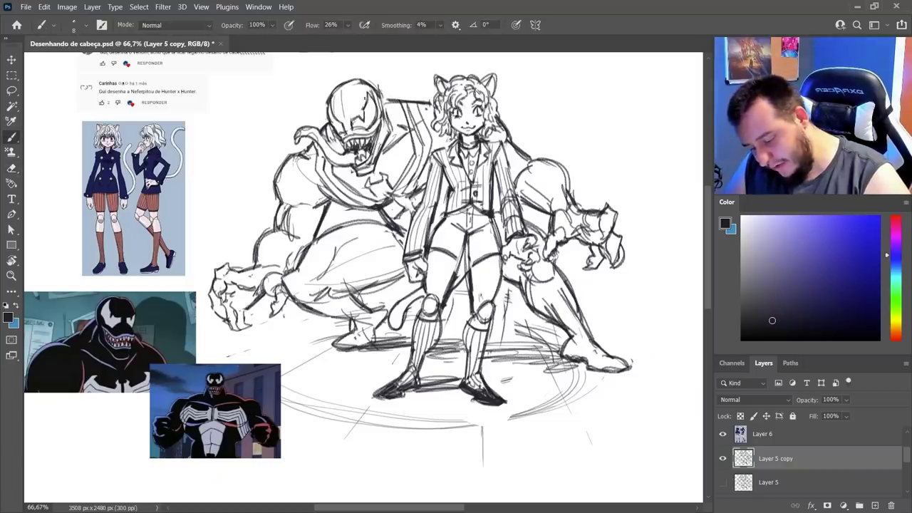
Refine Venom's eyes and the contour between the eyes and the mouth by erasing and redrawing short lines
{"action": "key", "text": "e"}
{"action": "key", "text": "b"}
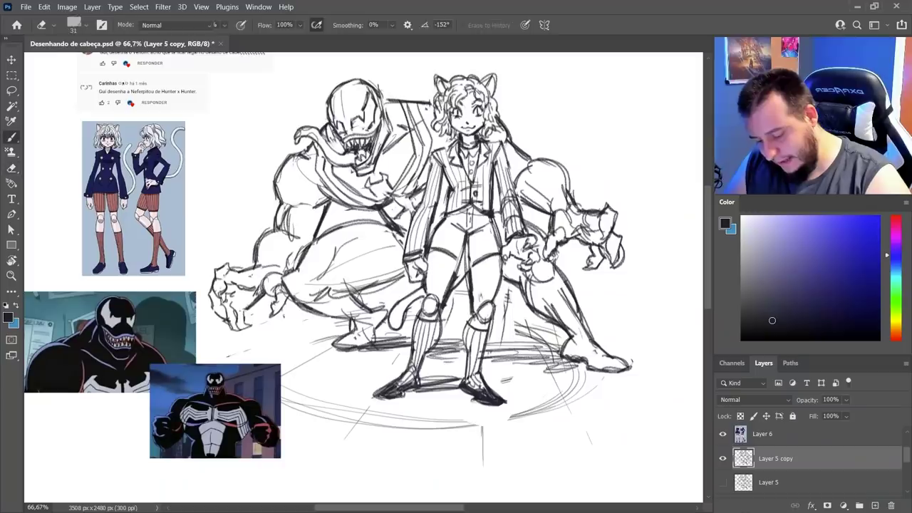
{"action": "left_click_drag", "start_coordinate": [355, 132], "coordinate": [372, 125]}
{"action": "key", "text": "e"}
{"action": "key", "text": "b"}
{"action": "key", "text": "e"}
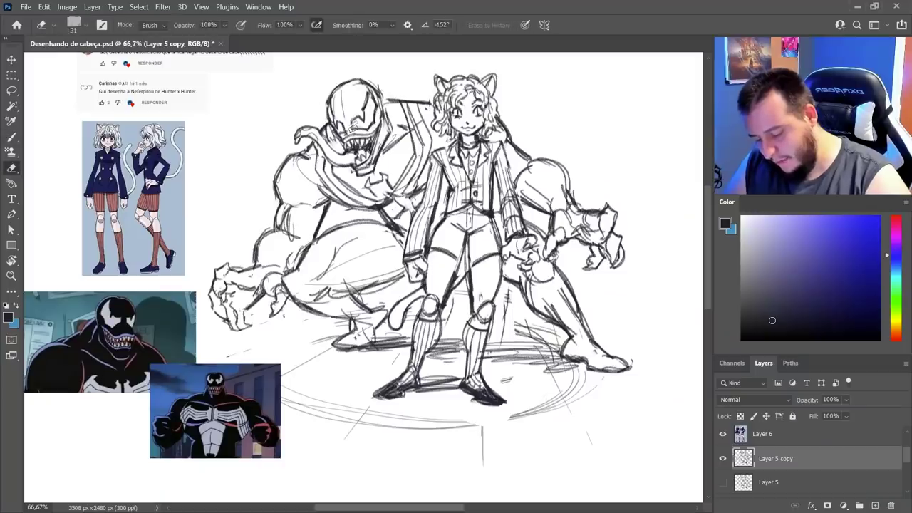
{"action": "key", "text": "b"}
{"action": "key", "text": "e"}
{"action": "key", "text": "b"}
{"action": "key", "text": "e"}
{"action": "key", "text": "b"}
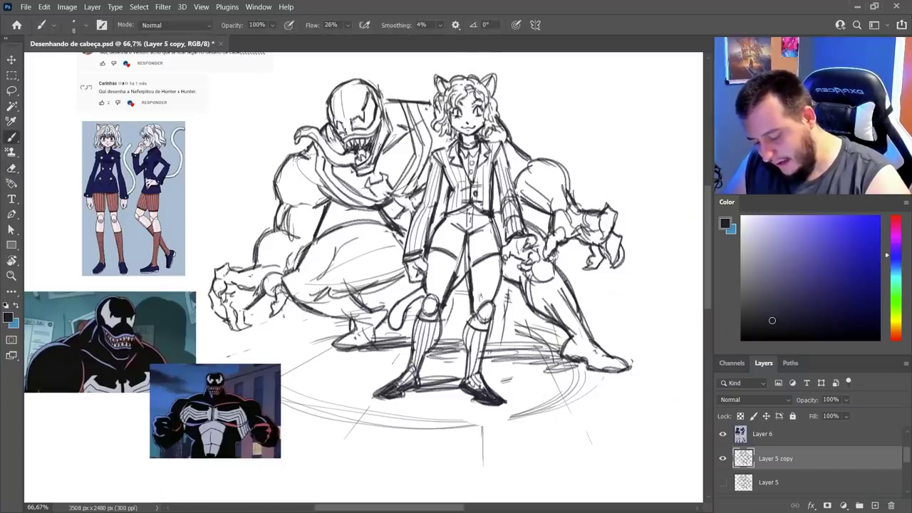
{"action": "key", "text": "e"}
Set the Eraser size to 66 px and erase the curved suit lines across Venom's shoulder and chest
{"action": "right_click", "coordinate": [524, 189]}
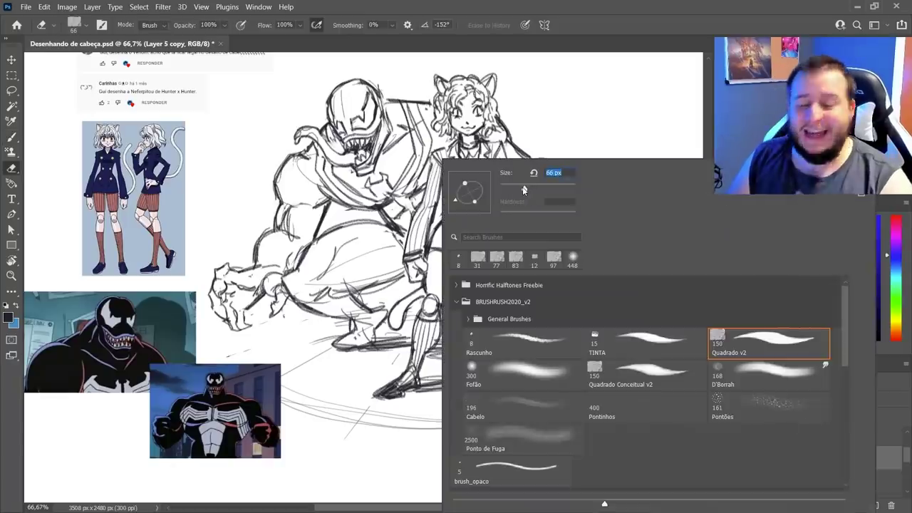
{"action": "mouse_move", "coordinate": [420, 113]}
{"action": "left_mouse_down"}
{"action": "mouse_move", "coordinate": [411, 116]}
{"action": "mouse_move", "coordinate": [420, 146]}
{"action": "mouse_move", "coordinate": [407, 175]}
{"action": "left_mouse_up"}
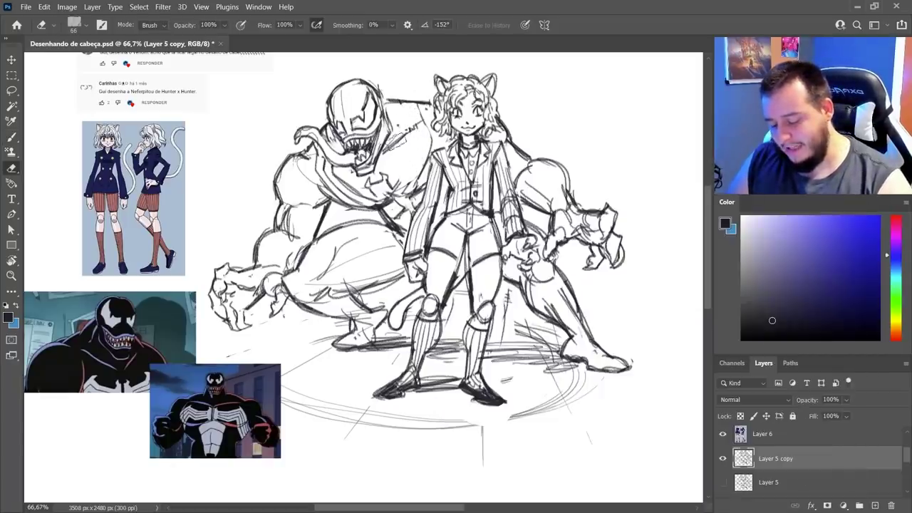
{"action": "left_click_drag", "start_coordinate": [315, 165], "coordinate": [334, 185]}
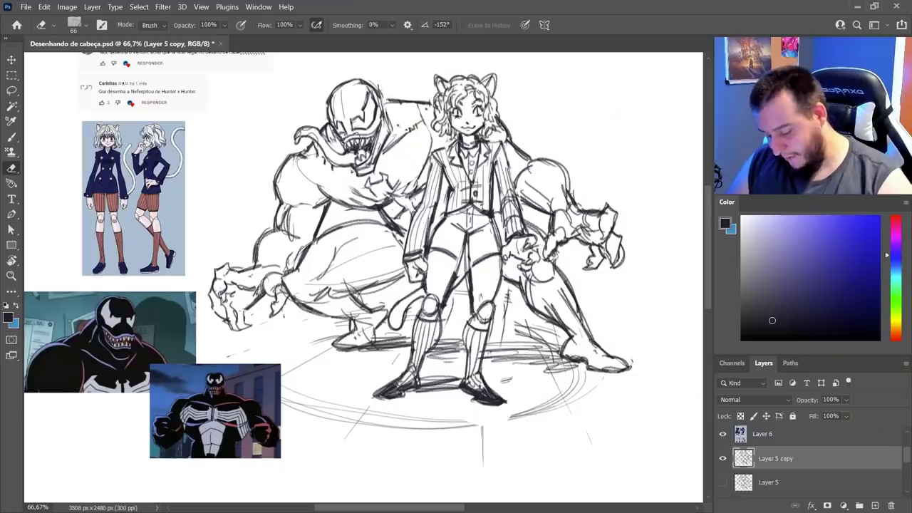
Redraw Venom's chest emblem with a pointed tip beside Neferpitou's shoulder and clean up the lines beneath it
{"action": "key", "text": "b"}
{"action": "left_click_drag", "start_coordinate": [406, 174], "coordinate": [431, 150]}
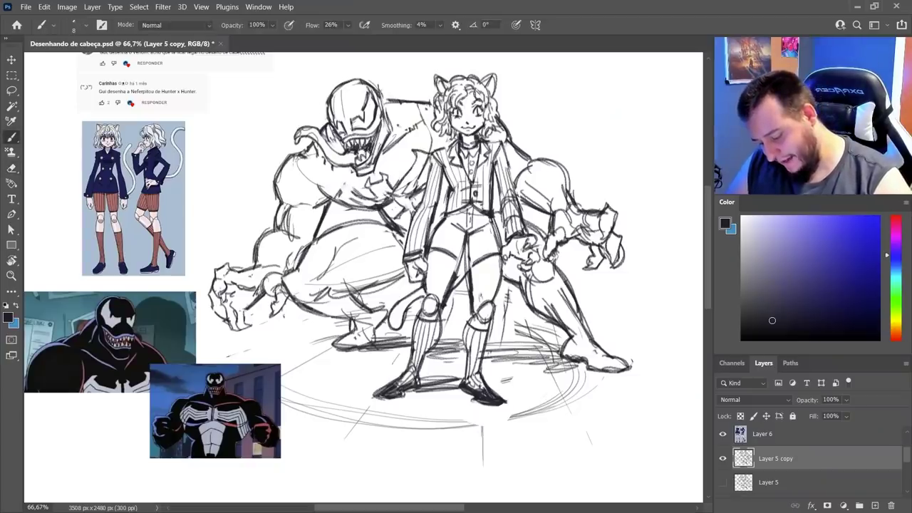
{"action": "key", "text": "e"}
{"action": "mouse_move", "coordinate": [366, 189]}
{"action": "left_mouse_down"}
{"action": "mouse_move", "coordinate": [383, 196]}
{"action": "mouse_move", "coordinate": [362, 214]}
{"action": "mouse_move", "coordinate": [364, 206]}
{"action": "left_mouse_up"}
{"action": "key", "text": "b"}
{"action": "left_click_drag", "start_coordinate": [395, 193], "coordinate": [423, 161]}
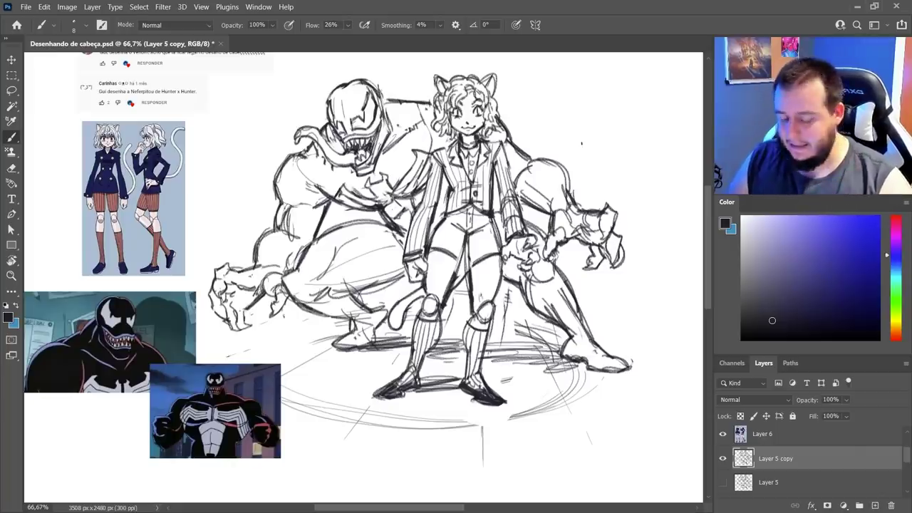
Set the Eraser size to 39 px and erase the sleeve stripes and vest details from Neferpitou's outfit
{"action": "key", "text": "v"}
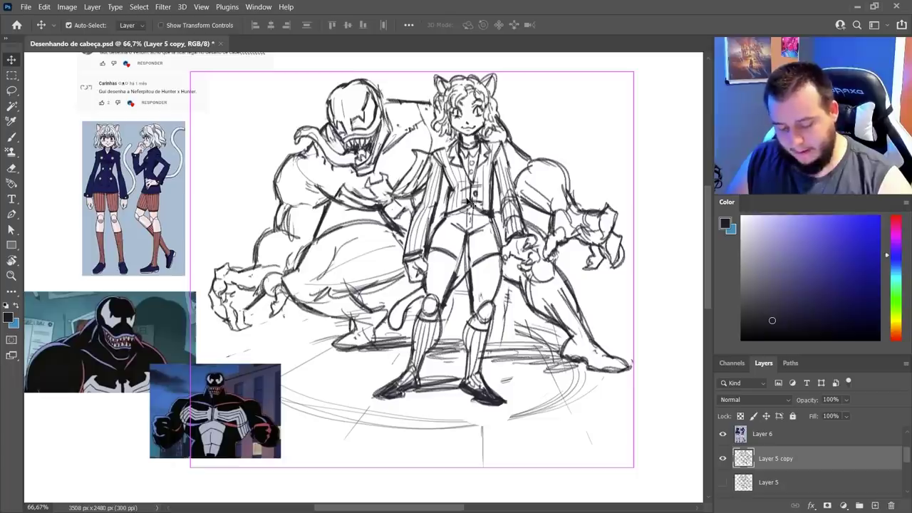
{"action": "key", "text": "e"}
{"action": "mouse_move", "coordinate": [466, 192]}
{"action": "left_mouse_down"}
{"action": "mouse_move", "coordinate": [449, 221]}
{"action": "mouse_move", "coordinate": [463, 196]}
{"action": "mouse_move", "coordinate": [480, 208]}
{"action": "left_mouse_up"}
{"action": "key", "text": "ctrl+z"}
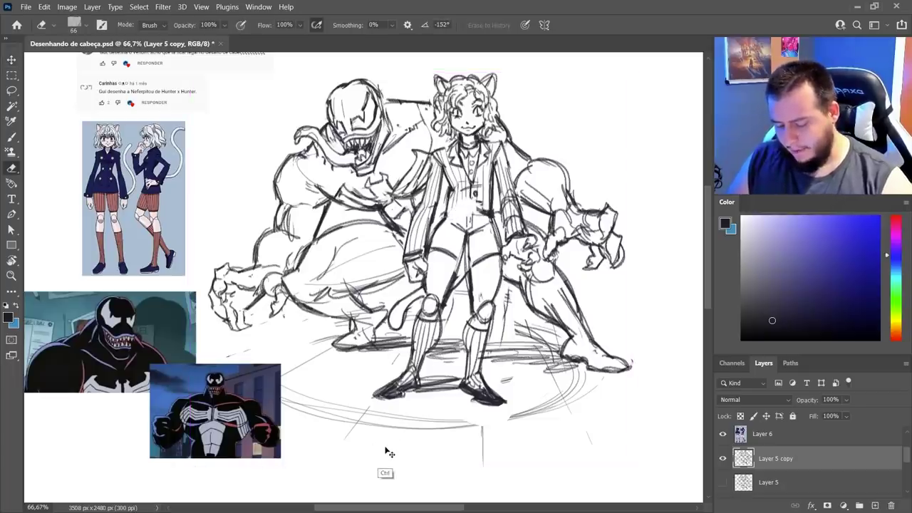
{"action": "right_click", "coordinate": [481, 163]}
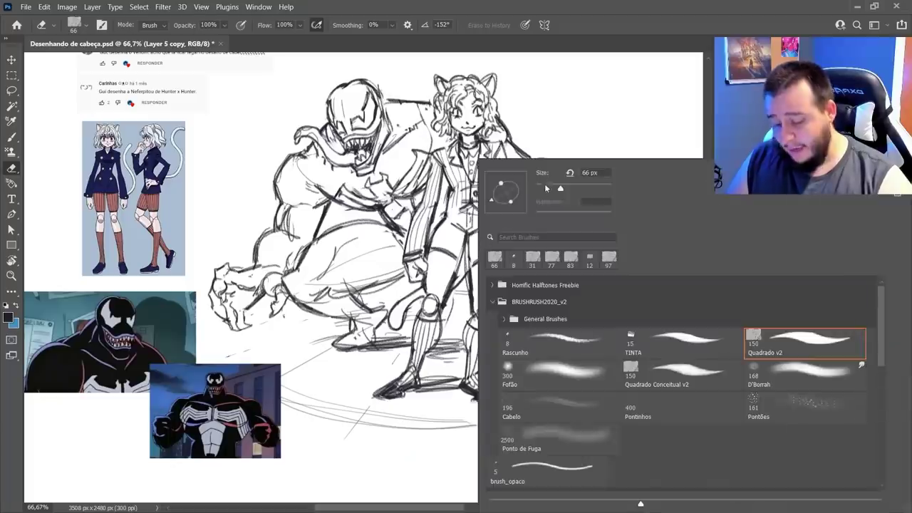
{"action": "left_click_drag", "start_coordinate": [546, 187], "coordinate": [536, 189]}
{"action": "key", "text": "Return"}
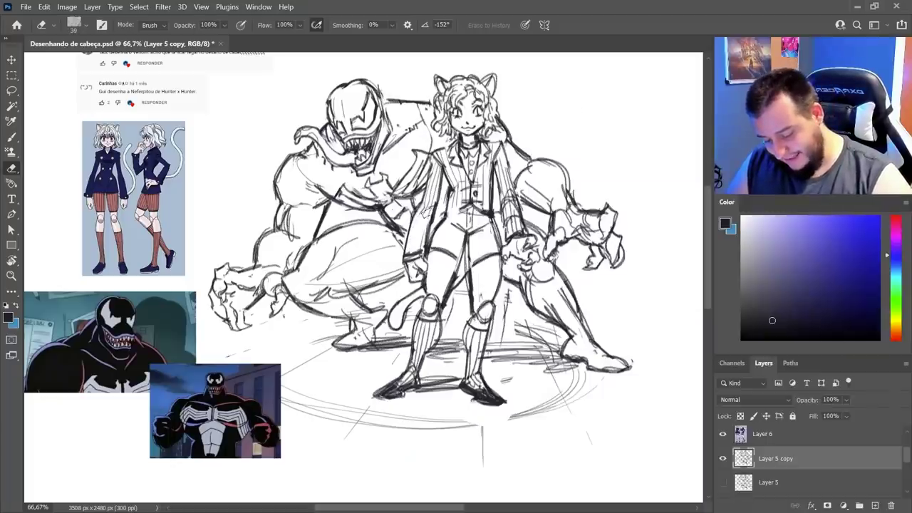
{"action": "mouse_move", "coordinate": [429, 210]}
{"action": "left_mouse_down"}
{"action": "mouse_move", "coordinate": [436, 168]}
{"action": "mouse_move", "coordinate": [449, 162]}
{"action": "mouse_move", "coordinate": [464, 204]}
{"action": "left_mouse_up"}
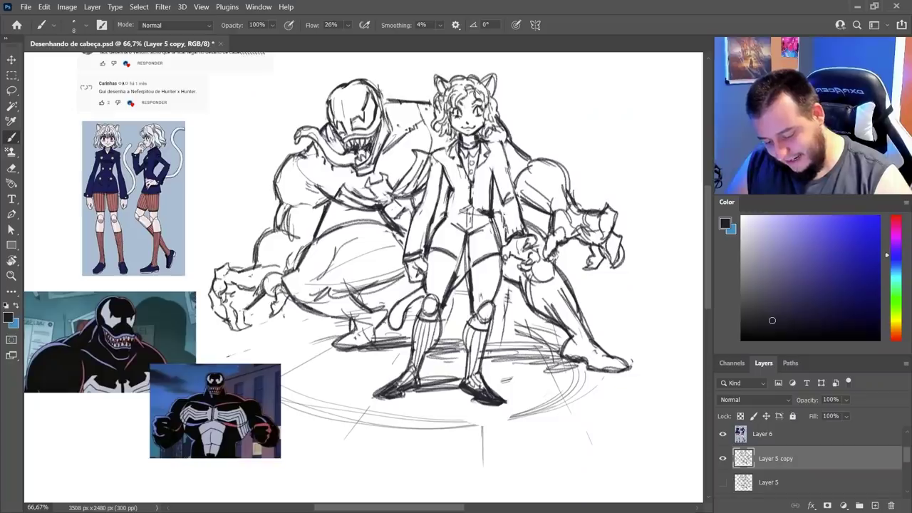
Erase the hems of Neferpitou's shorts, redraw them lower on both thighs, and touch up the waistline
{"action": "key", "text": "e"}
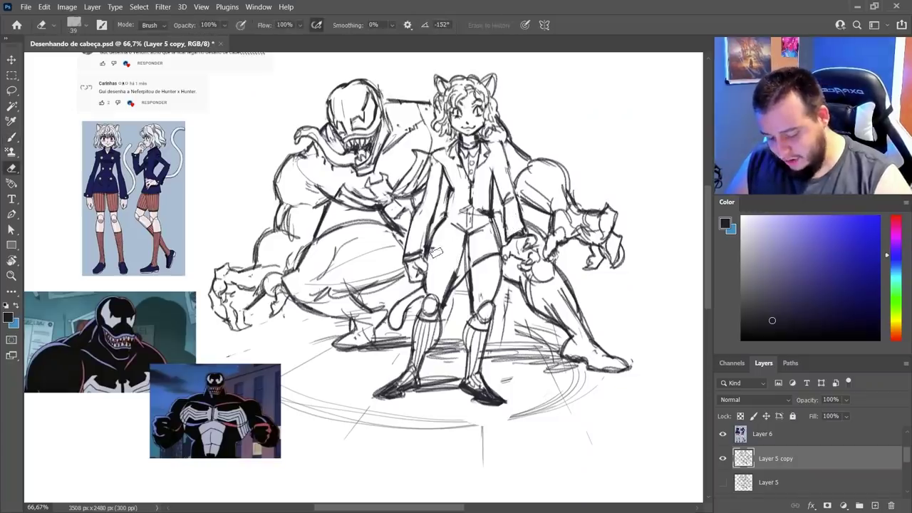
{"action": "key", "text": "b"}
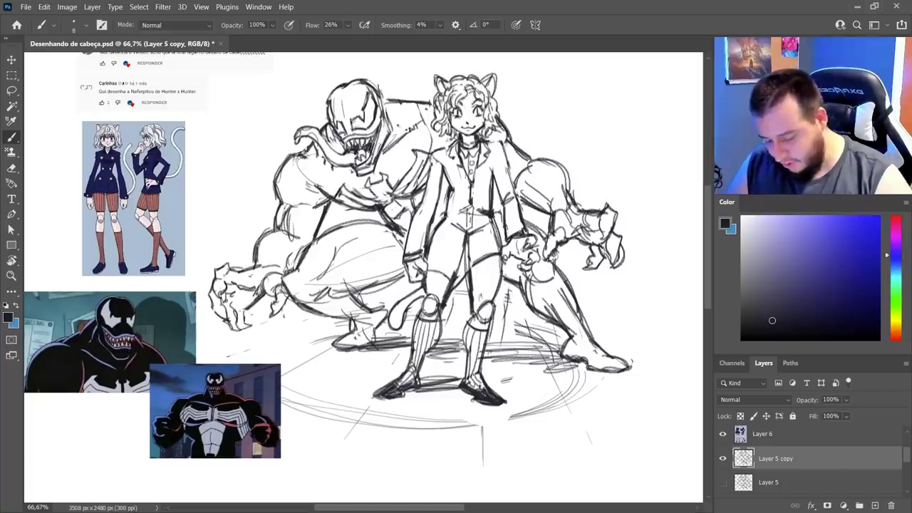
{"action": "key", "text": "e"}
{"action": "key", "text": "b"}
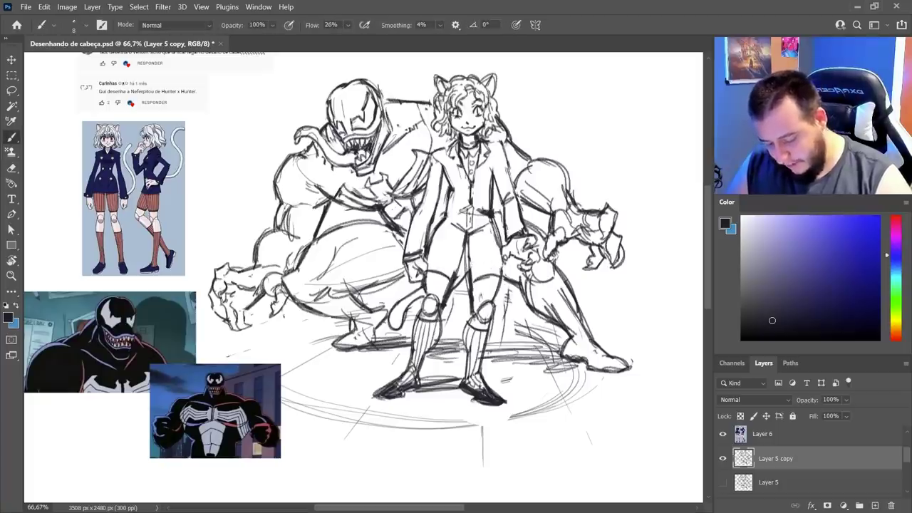
{"action": "mouse_move", "coordinate": [494, 225]}
{"action": "left_mouse_down"}
{"action": "mouse_move", "coordinate": [442, 227]}
{"action": "mouse_move", "coordinate": [493, 228]}
{"action": "left_mouse_up"}
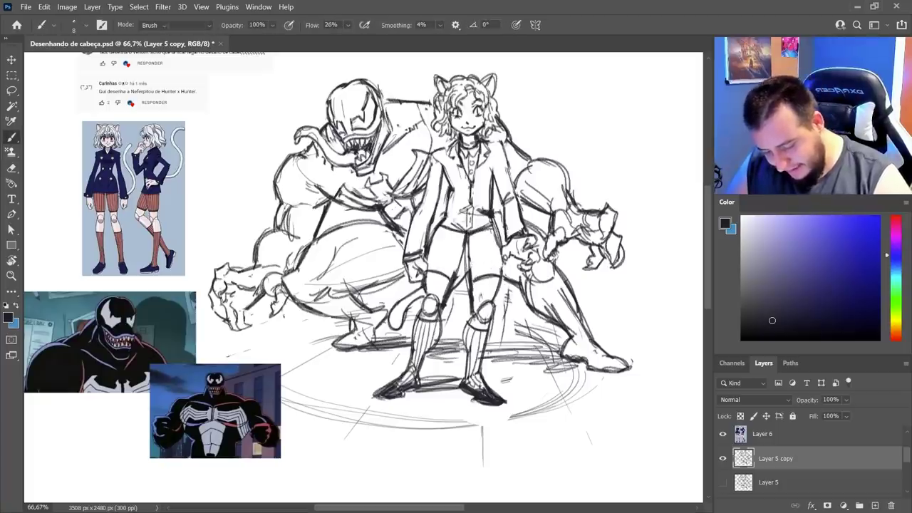
Try to clear the front of Neferpitou's waist and draw the jacket's lower hem across the hips
{"action": "key", "text": "e"}
{"action": "mouse_move", "coordinate": [470, 200]}
{"action": "left_mouse_down"}
{"action": "mouse_move", "coordinate": [469, 222]}
{"action": "mouse_move", "coordinate": [446, 222]}
{"action": "mouse_move", "coordinate": [493, 228]}
{"action": "mouse_move", "coordinate": [467, 246]}
{"action": "left_mouse_up"}
{"action": "key", "text": "b"}
{"action": "key", "text": "ctrl+z"}
{"action": "key", "text": "ctrl+z"}
{"action": "key", "text": "ctrl+z"}
{"action": "key", "text": "ctrl+z"}
{"action": "left_click_drag", "start_coordinate": [468, 247], "coordinate": [494, 242]}
{"action": "left_click_drag", "start_coordinate": [433, 242], "coordinate": [466, 248]}
{"action": "mouse_move", "coordinate": [466, 248]}
{"action": "left_mouse_down"}
{"action": "mouse_move", "coordinate": [459, 259]}
{"action": "mouse_move", "coordinate": [464, 242]}
{"action": "mouse_move", "coordinate": [496, 238]}
{"action": "mouse_move", "coordinate": [487, 228]}
{"action": "mouse_move", "coordinate": [434, 239]}
{"action": "left_mouse_up"}
{"action": "key", "text": "ctrl+z"}
{"action": "key", "text": "ctrl+z"}
{"action": "key", "text": "ctrl+z"}
{"action": "key", "text": "ctrl+z"}
Redraw the sides of Neferpitou's jacket from the waist down and close them with a hem across the hips
{"action": "key", "text": "e"}
{"action": "key", "text": "b"}
{"action": "key", "text": "e"}
{"action": "key", "text": "b"}
{"action": "left_click_drag", "start_coordinate": [451, 200], "coordinate": [446, 216]}
{"action": "key", "text": "e"}
{"action": "key", "text": "b"}
{"action": "left_click_drag", "start_coordinate": [489, 189], "coordinate": [486, 209]}
{"action": "left_click_drag", "start_coordinate": [489, 191], "coordinate": [502, 242]}
{"action": "key", "text": "e"}
{"action": "key", "text": "b"}
{"action": "left_click_drag", "start_coordinate": [437, 241], "coordinate": [499, 244]}
Erase the old vest front and draw the jacket's lapels and double-breasted buttons
{"action": "key", "text": "e"}
{"action": "mouse_move", "coordinate": [465, 203]}
{"action": "left_mouse_down"}
{"action": "mouse_move", "coordinate": [472, 180]}
{"action": "mouse_move", "coordinate": [456, 148]}
{"action": "mouse_move", "coordinate": [454, 159]}
{"action": "mouse_move", "coordinate": [468, 169]}
{"action": "left_mouse_up"}
{"action": "key", "text": "b"}
{"action": "left_click_drag", "start_coordinate": [477, 144], "coordinate": [471, 164]}
{"action": "left_click_drag", "start_coordinate": [484, 144], "coordinate": [484, 166]}
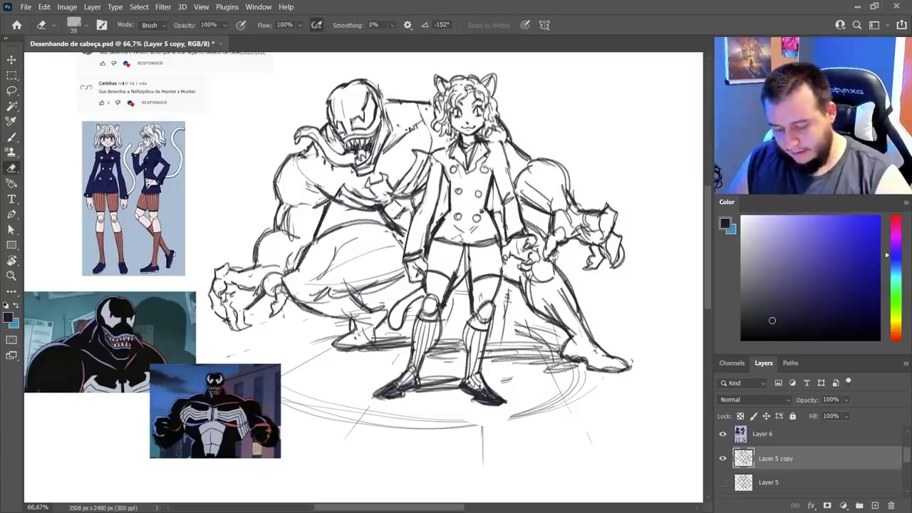
Clean up the jacket's hem and fill both legs of Neferpitou's shorts with vertical stripes
{"action": "key", "text": "e"}
{"action": "key", "text": "b"}
{"action": "mouse_move", "coordinate": [431, 236]}
{"action": "left_mouse_down"}
{"action": "mouse_move", "coordinate": [449, 275]}
{"action": "mouse_move", "coordinate": [478, 277]}
{"action": "left_mouse_up"}
{"action": "left_click_drag", "start_coordinate": [484, 247], "coordinate": [488, 274]}
{"action": "left_click_drag", "start_coordinate": [492, 242], "coordinate": [496, 273]}
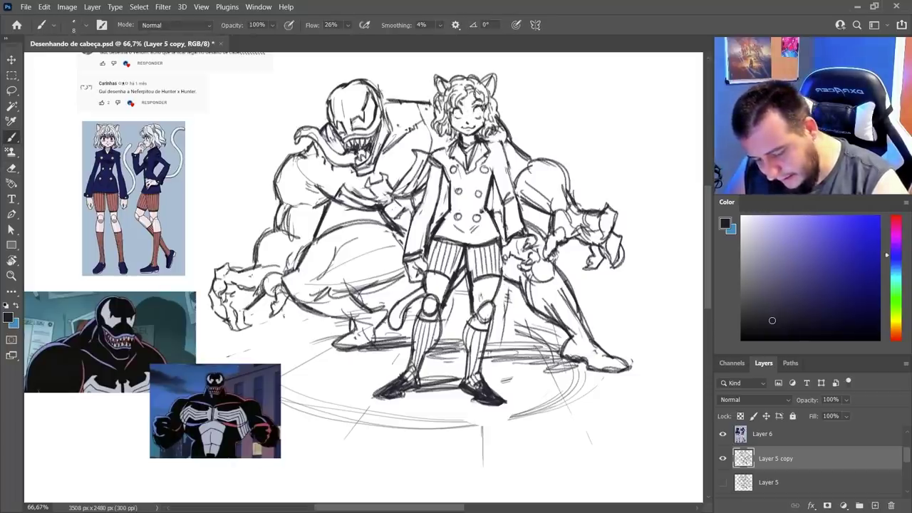
Redraw Neferpitou's eyes and fringe to match the reference, and add buttoned cuffs to the sleeves
{"action": "mouse_move", "coordinate": [459, 109]}
{"action": "left_mouse_down"}
{"action": "mouse_move", "coordinate": [459, 118]}
{"action": "mouse_move", "coordinate": [478, 118]}
{"action": "left_mouse_up"}
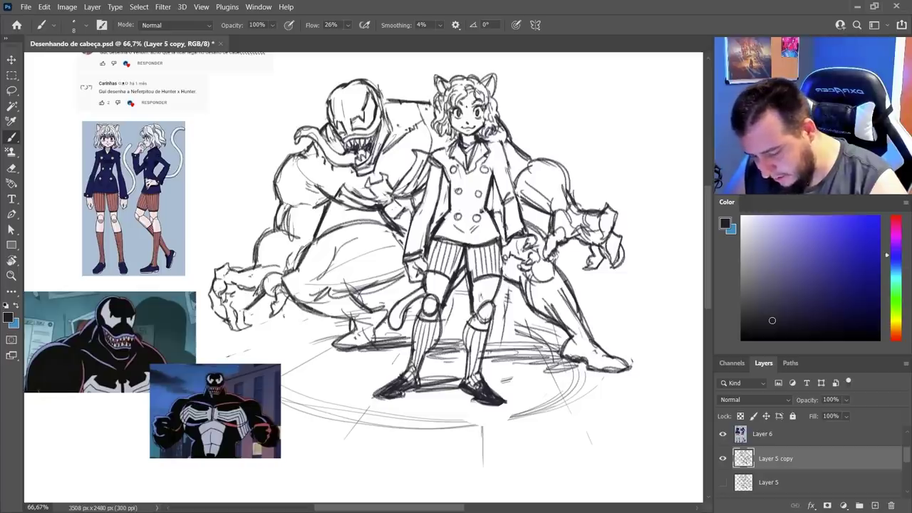
{"action": "key", "text": "e"}
{"action": "left_click_drag", "start_coordinate": [467, 91], "coordinate": [469, 106]}
{"action": "key", "text": "b"}
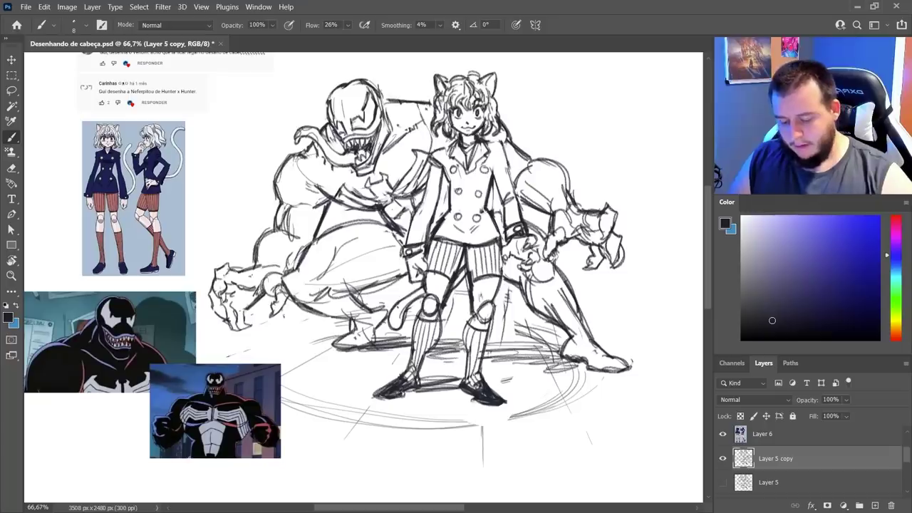
Erase the stray lines around Neferpitou's tail, redraw the tail behind the legs, and refine the jacket's shoulder seam
{"action": "key", "text": "e"}
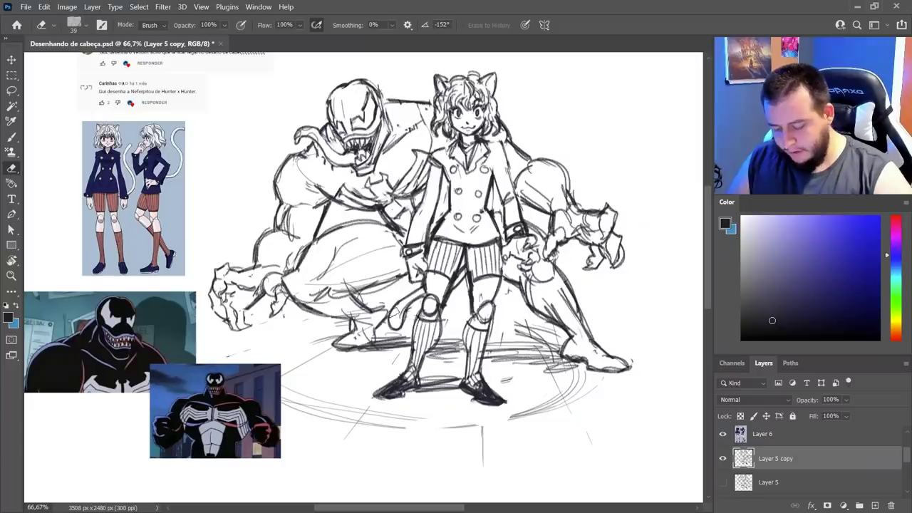
{"action": "left_click_drag", "start_coordinate": [386, 305], "coordinate": [354, 331]}
{"action": "key", "text": "b"}
{"action": "key", "text": "e"}
{"action": "key", "text": "b"}
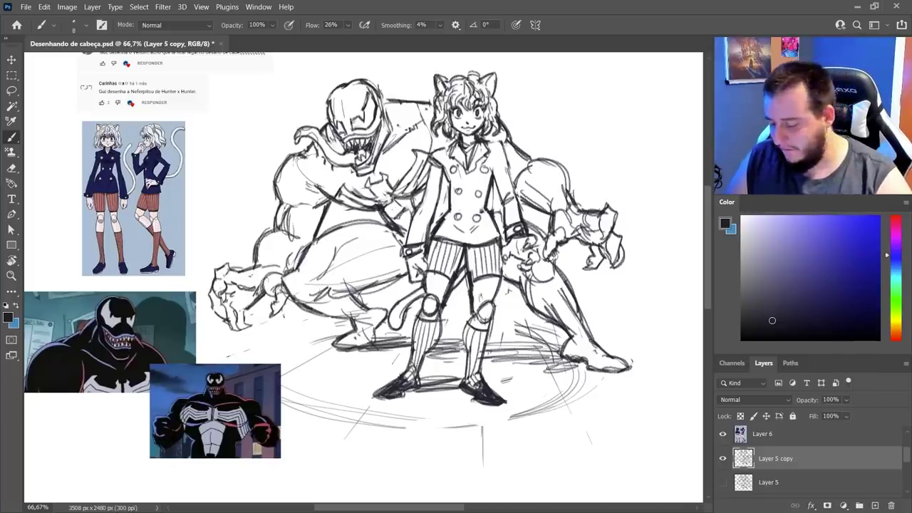
{"action": "left_click_drag", "start_coordinate": [490, 168], "coordinate": [496, 152]}
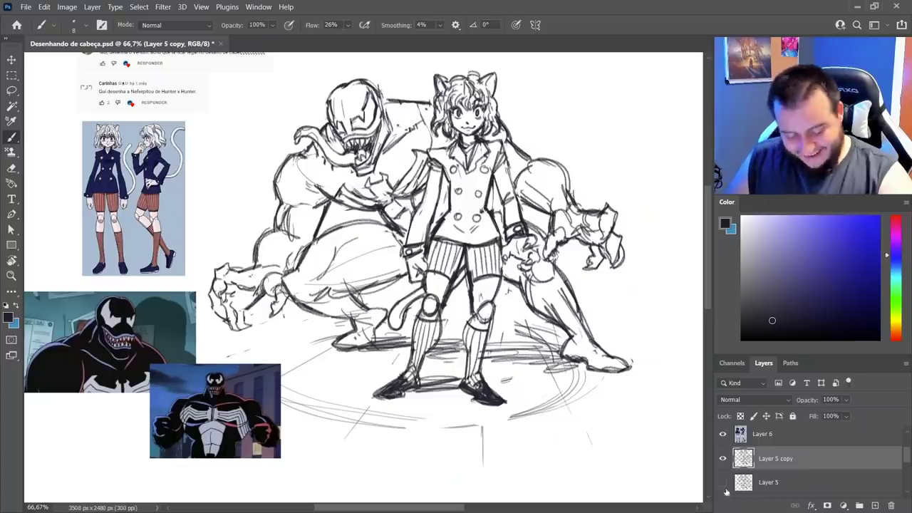
Hide the reference images on Layer 6, Layer 7 and Layer 8
{"action": "scroll", "coordinate": [757, 456], "scroll_direction": "up", "scroll_amount": 1}
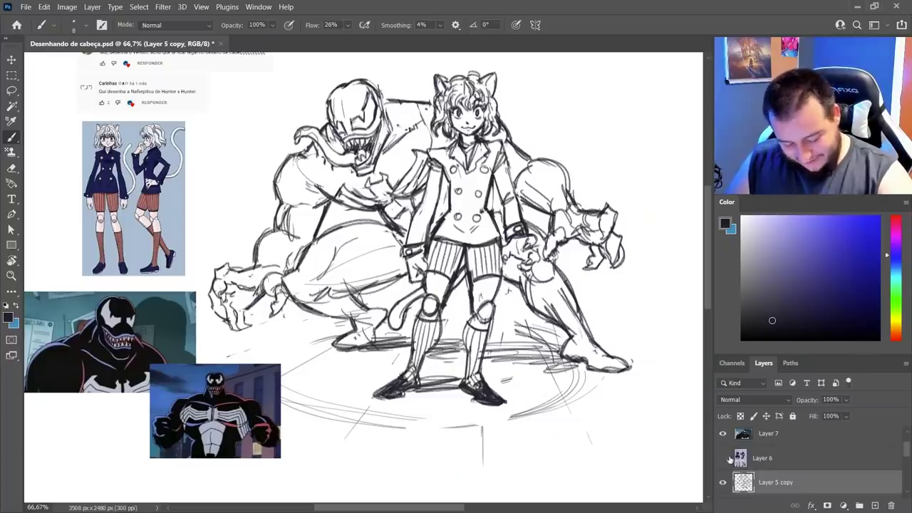
{"action": "left_click", "coordinate": [723, 433]}
{"action": "scroll", "coordinate": [730, 452], "scroll_direction": "up", "scroll_amount": 1}
{"action": "left_click", "coordinate": [723, 439]}
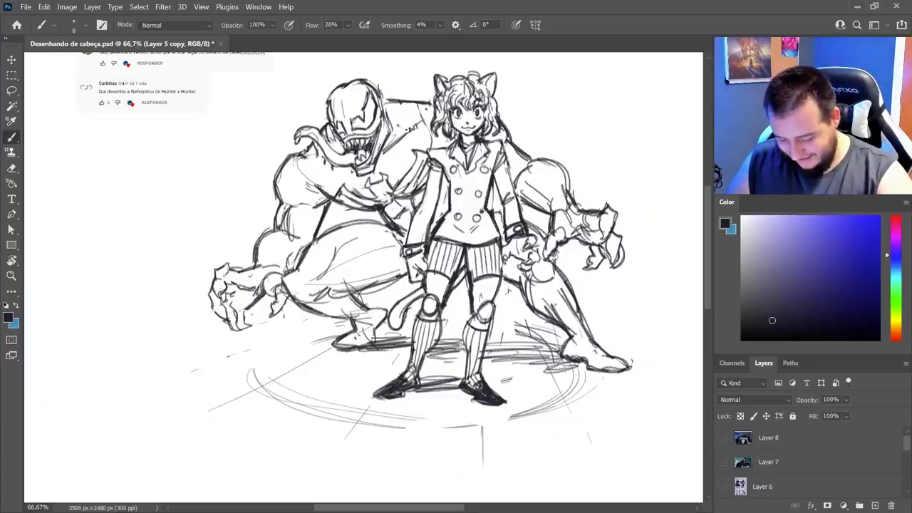
Move the corrected sketch slightly down and to the left on the canvas
{"action": "key", "text": "v"}
{"action": "mouse_move", "coordinate": [506, 269]}
{"action": "left_mouse_down"}
{"action": "mouse_move", "coordinate": [523, 240]}
{"action": "mouse_move", "coordinate": [506, 263]}
{"action": "left_mouse_up"}
{"action": "key", "text": "z"}
{"action": "left_click", "coordinate": [513, 267]}
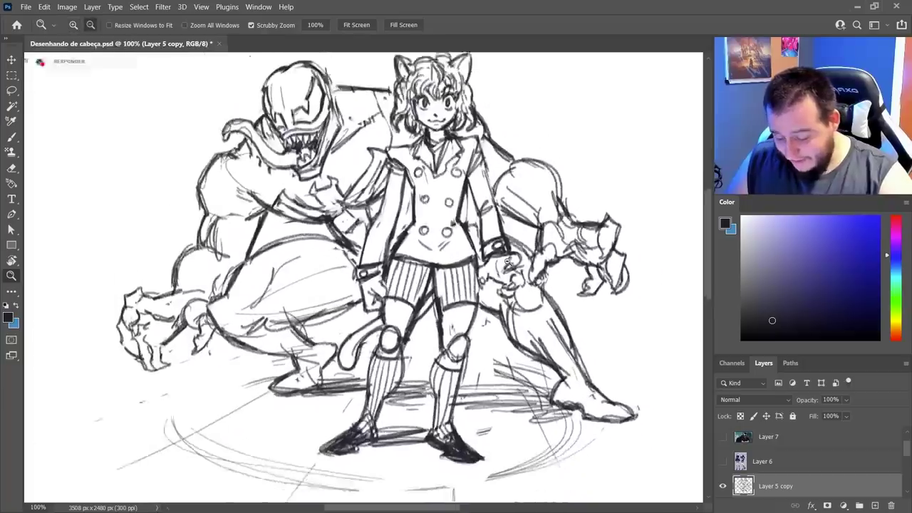
Apply the Sharpen filter to Layer 5 copy and save the document
{"action": "left_click", "coordinate": [164, 7]}
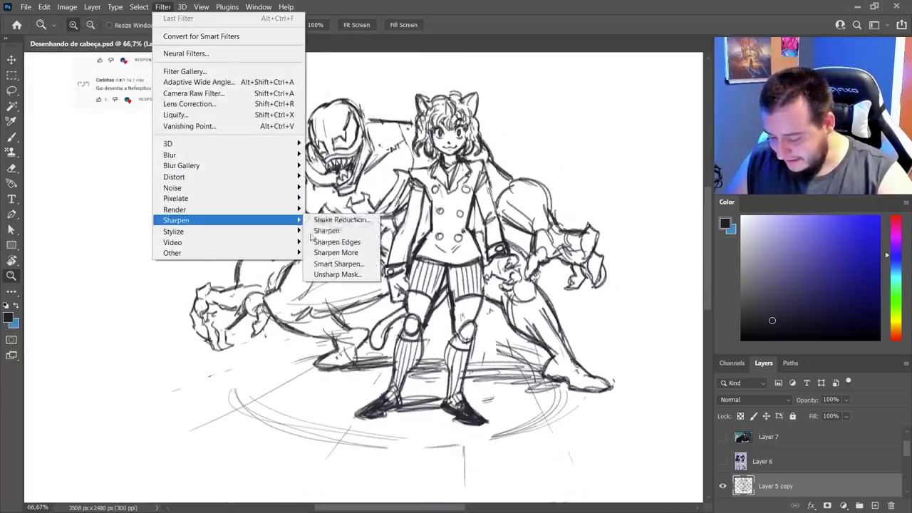
{"action": "left_click", "coordinate": [326, 231]}
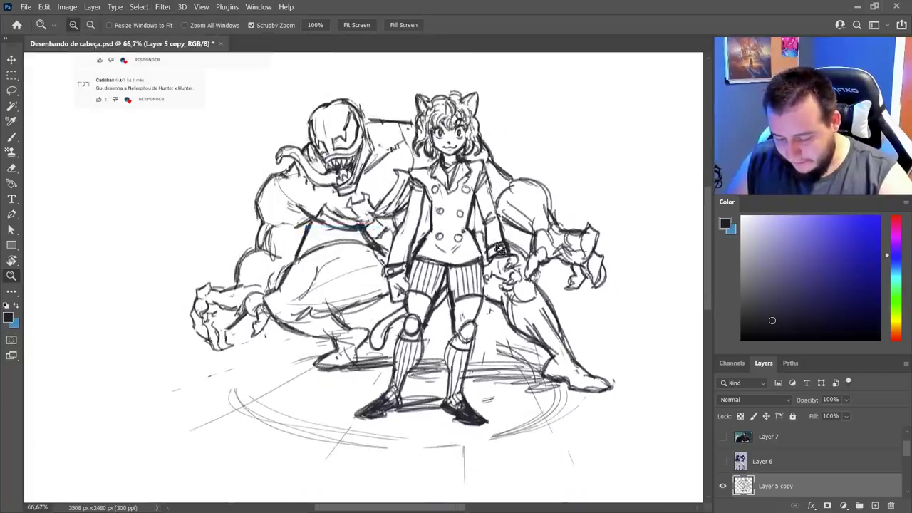
{"action": "key", "text": "ctrl+s"}
{"action": "left_click_drag", "start_coordinate": [503, 235], "coordinate": [492, 241]}
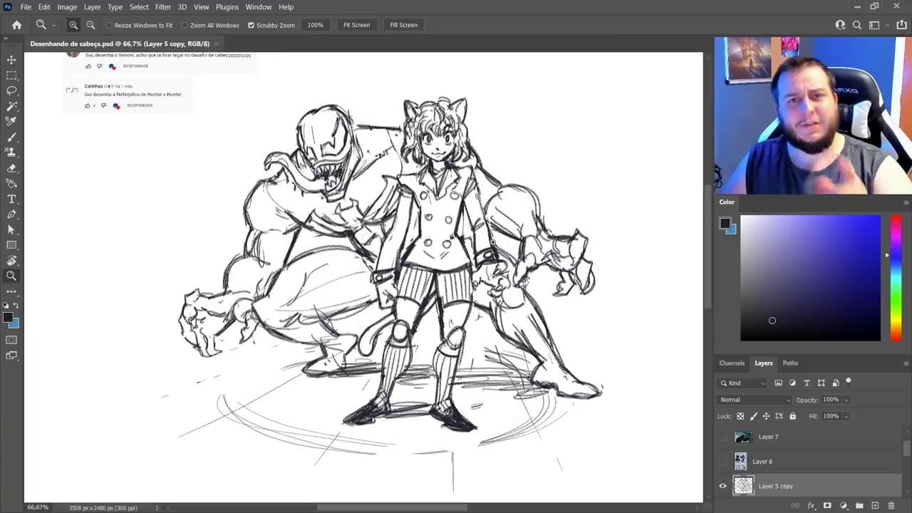